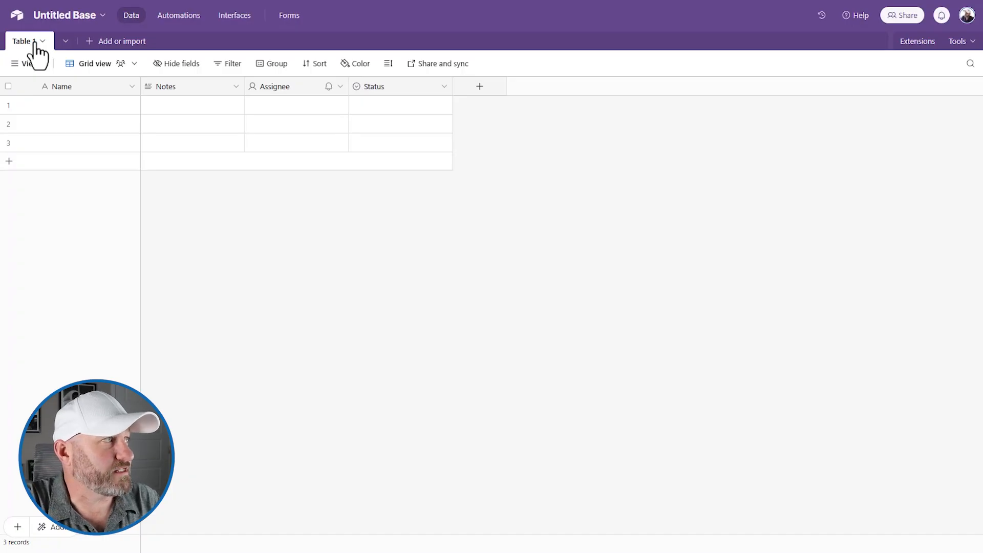
Rename Table 1 as Projects.
left_click(35, 45)
left_click(51, 103)
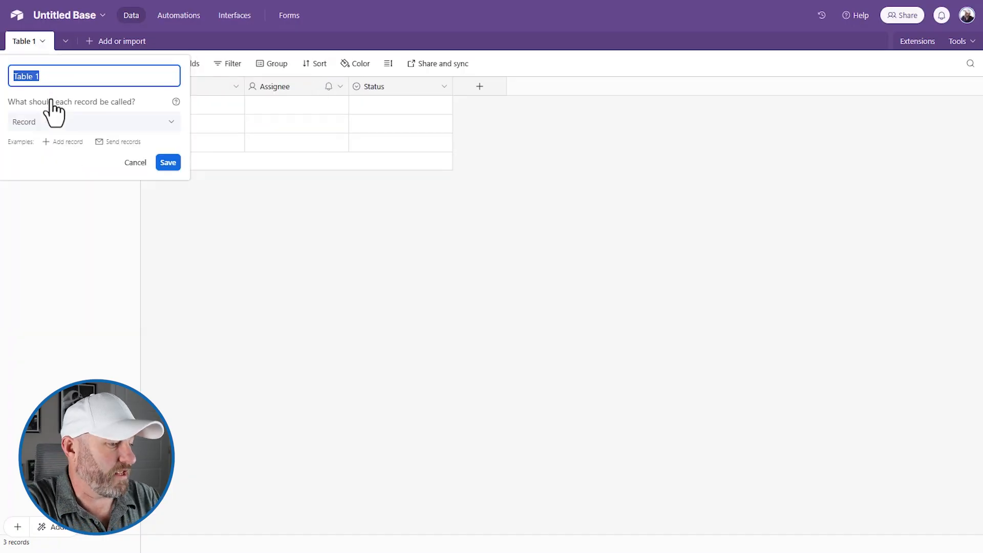
type("Projects")
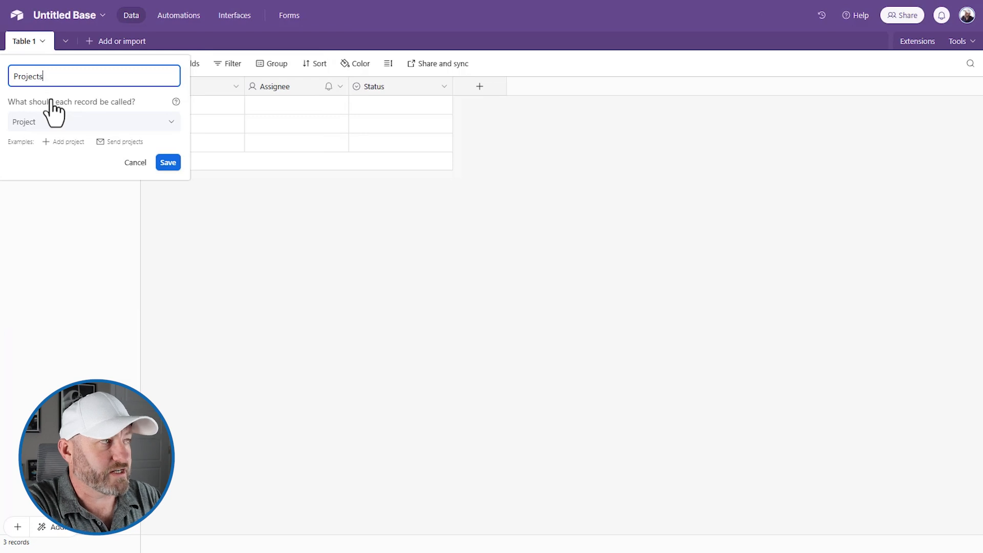
key("Return")
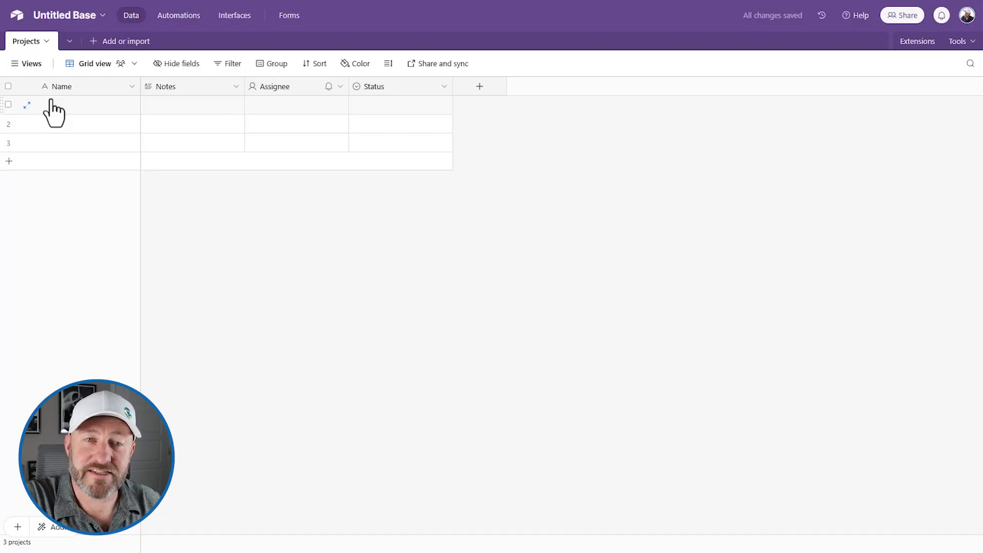
Delete the Notes, Assignee and Status fields from the Projects table.
left_click(208, 87)
left_click(404, 96, "shift")
right_click(402, 99)
left_click(417, 221)
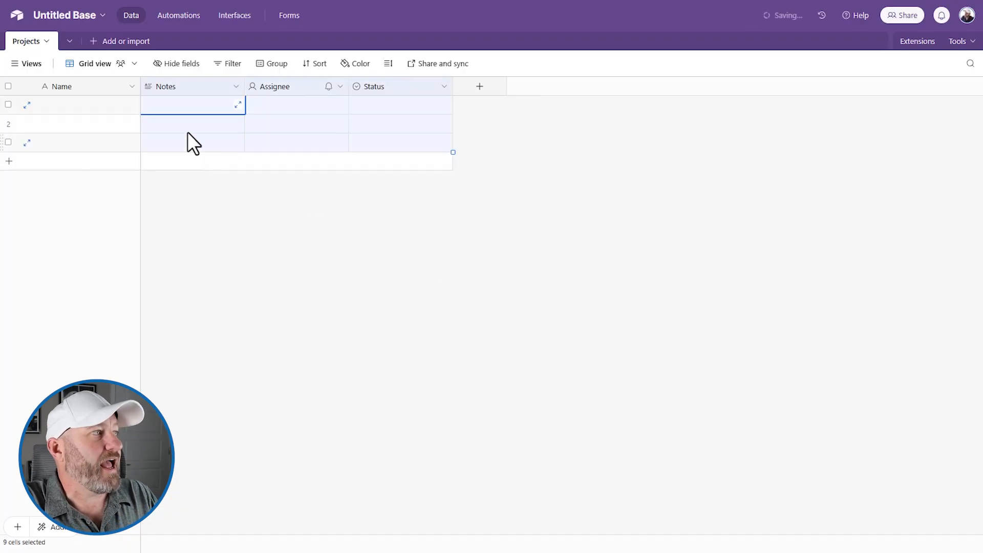
Add a blank table from scratch and name it Line Items.
left_click(93, 47)
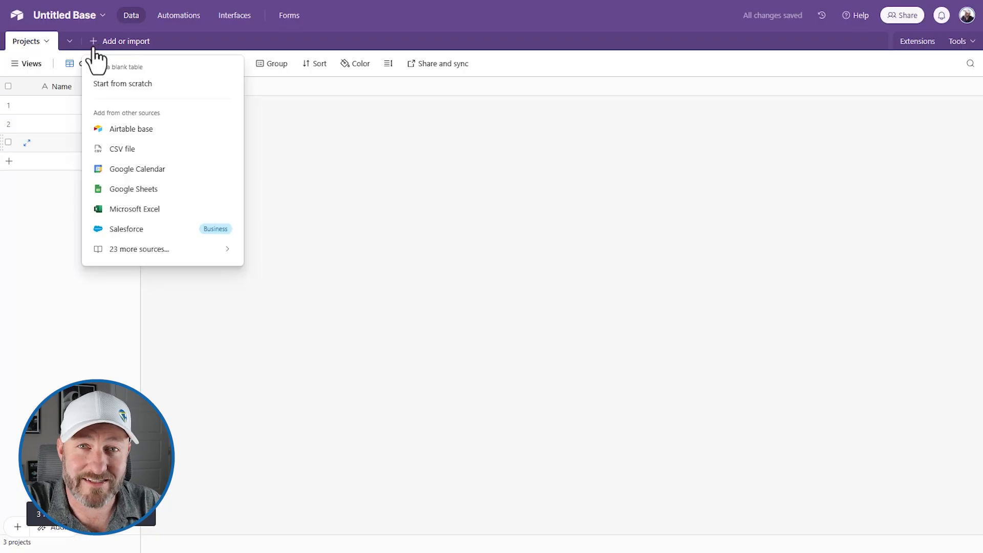
left_click(118, 83)
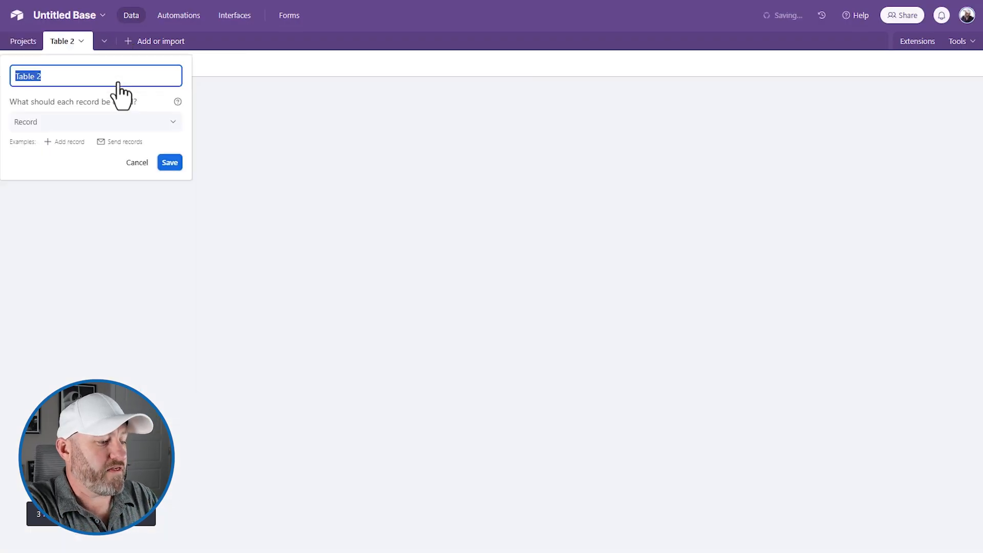
type("Line Items")
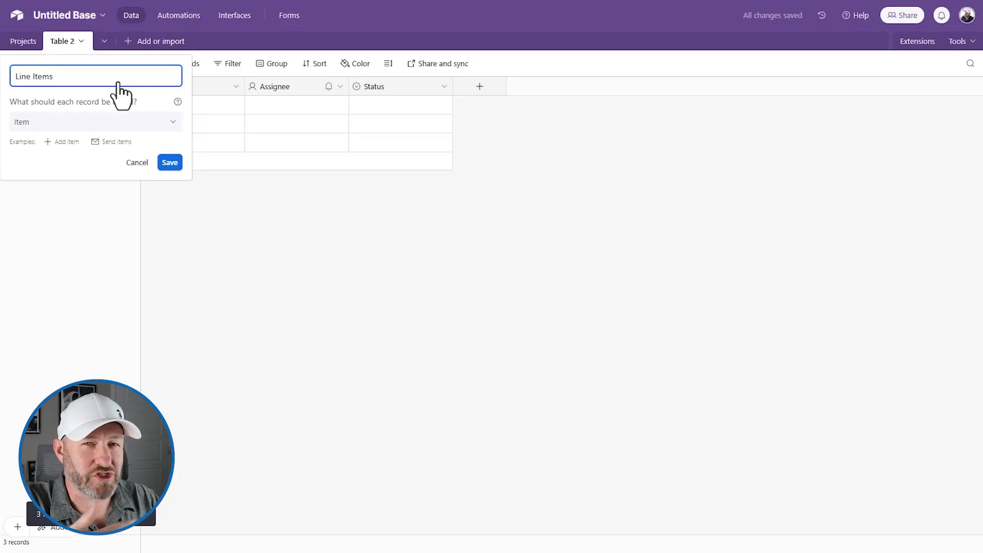
left_click(172, 163)
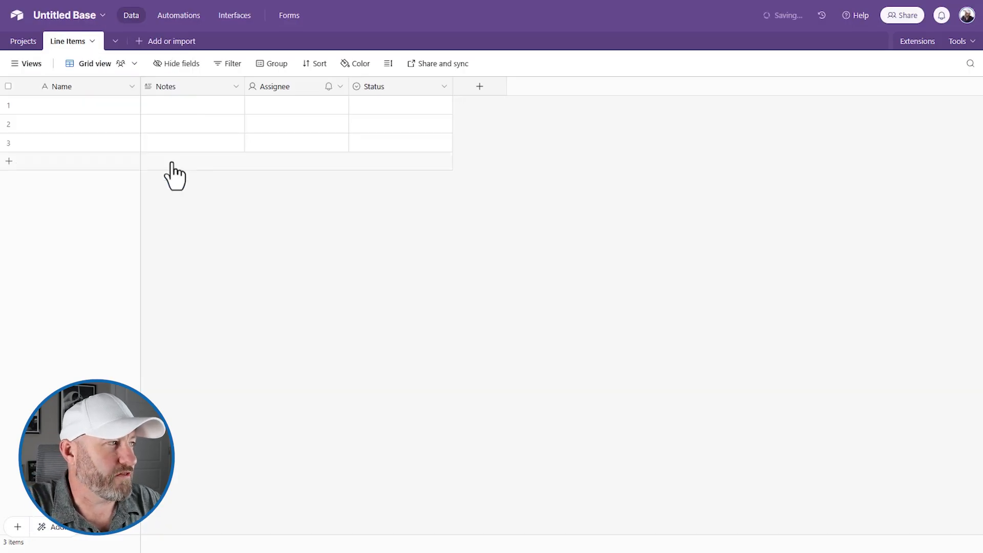
Delete the Notes, Assignee and Status fields from the Line Items table.
left_click(162, 85)
left_click(418, 87, "shift")
right_click(418, 87)
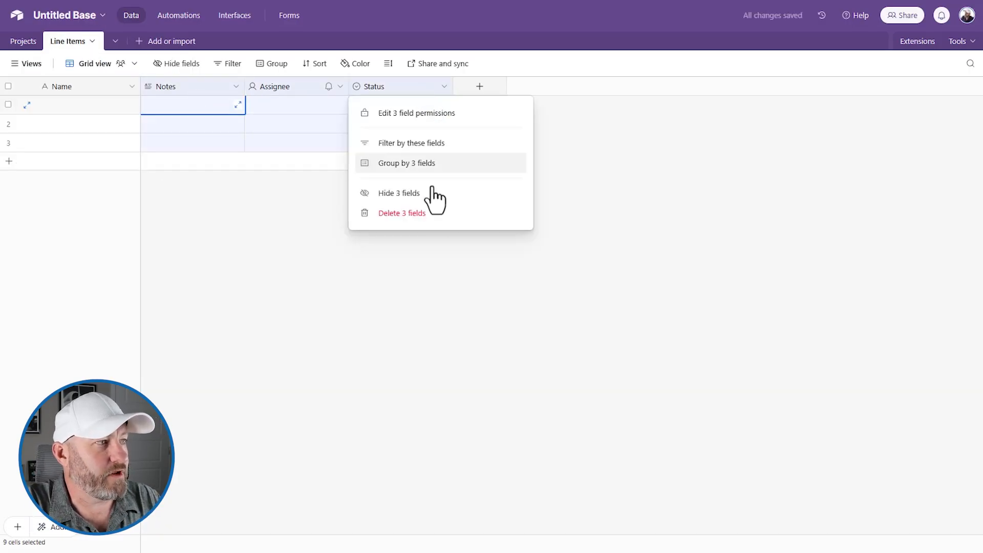
left_click(431, 214)
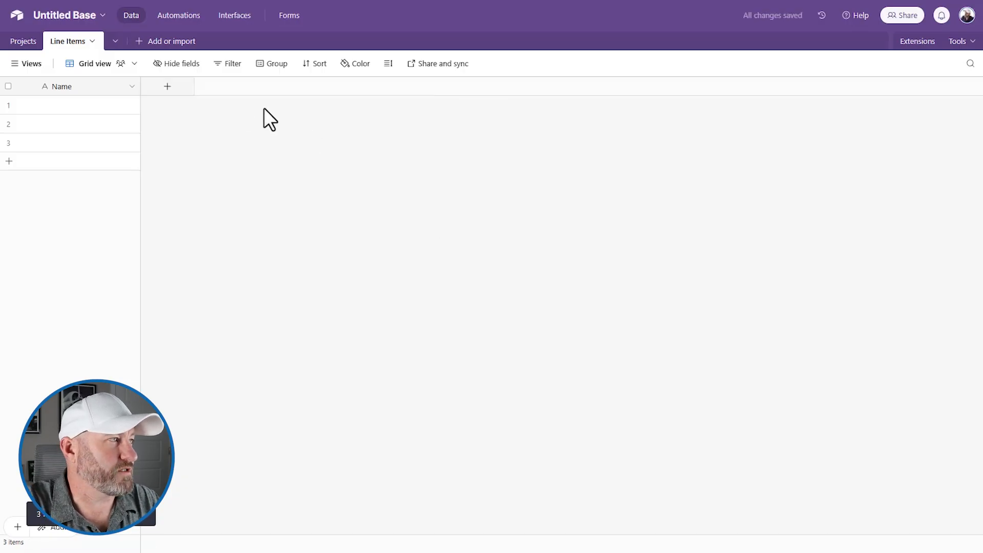
Add a blank table from scratch and name it Services.
left_click(155, 41)
left_click(168, 85)
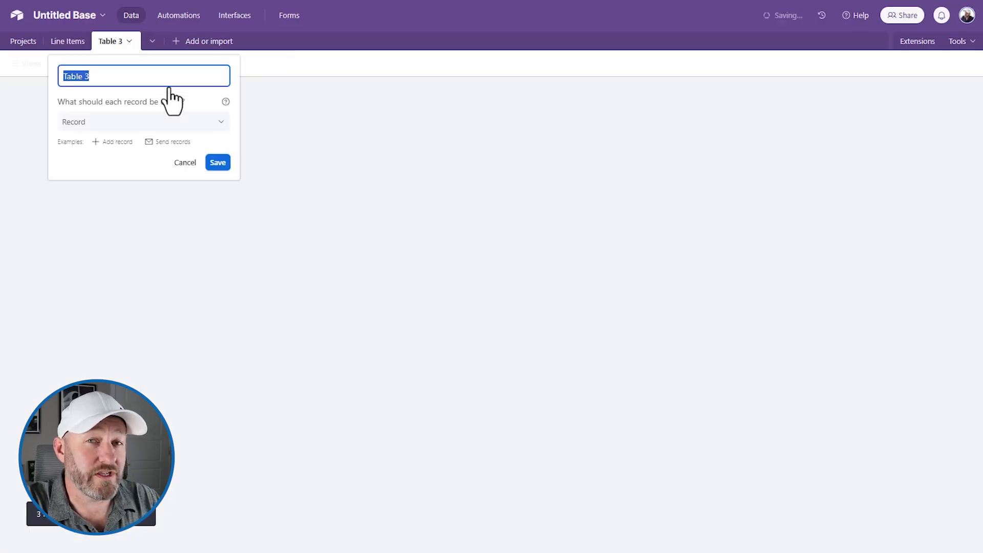
type("Services")
left_click(217, 162)
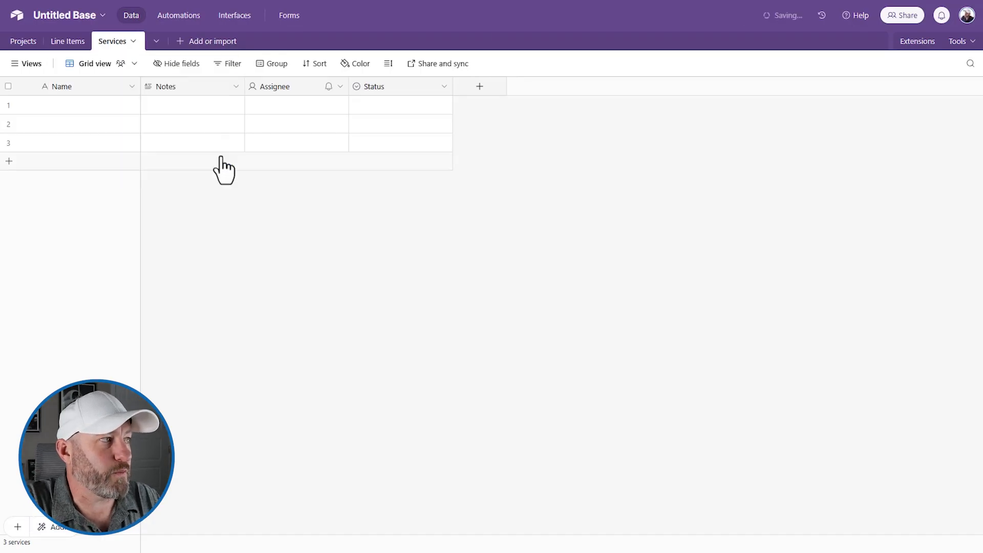
Delete the Notes, Assignee and Status fields from the Services table.
left_click(210, 85)
left_click(388, 86, "shift")
right_click(388, 86)
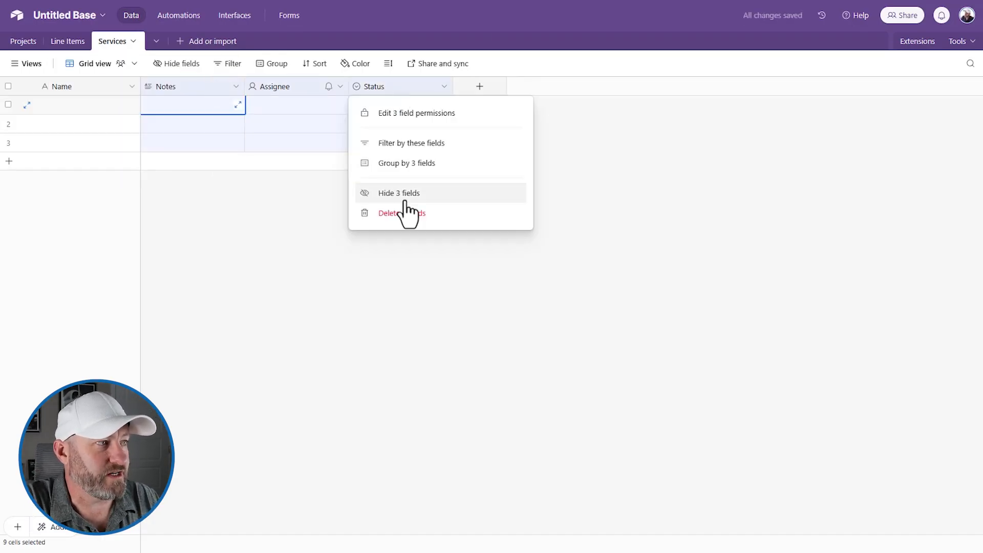
left_click(405, 212)
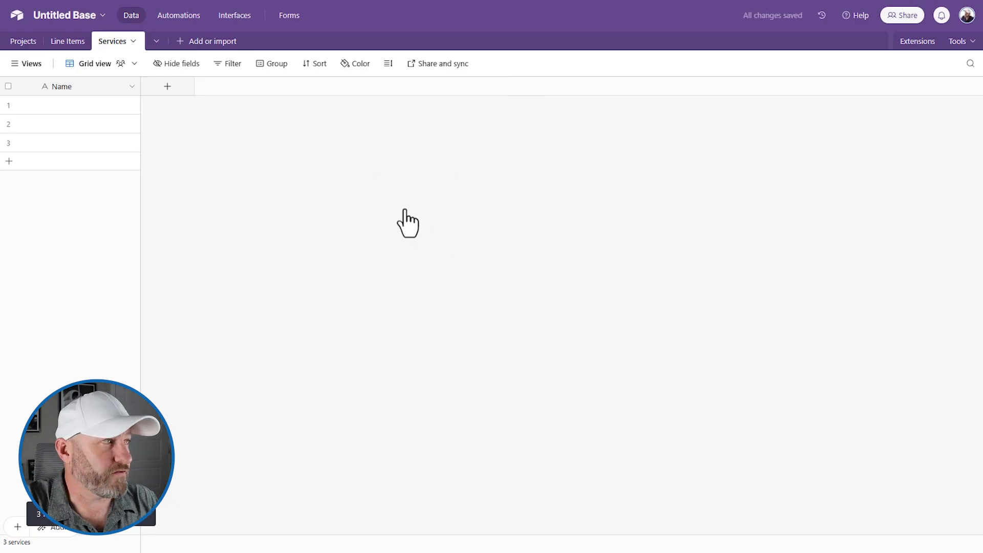
Add a blank table from scratch and name it Tasks.
left_click(186, 42)
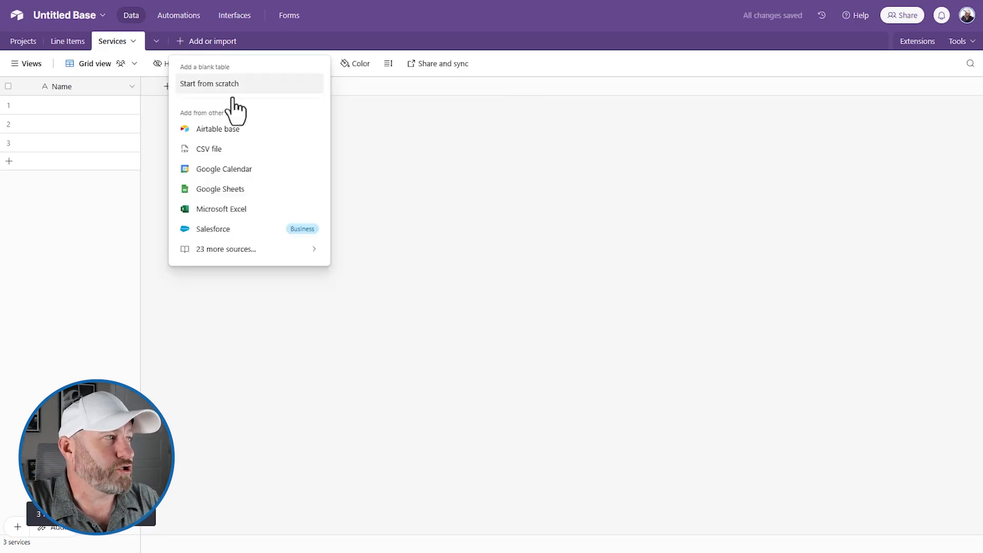
left_click(209, 84)
type("Tasks")
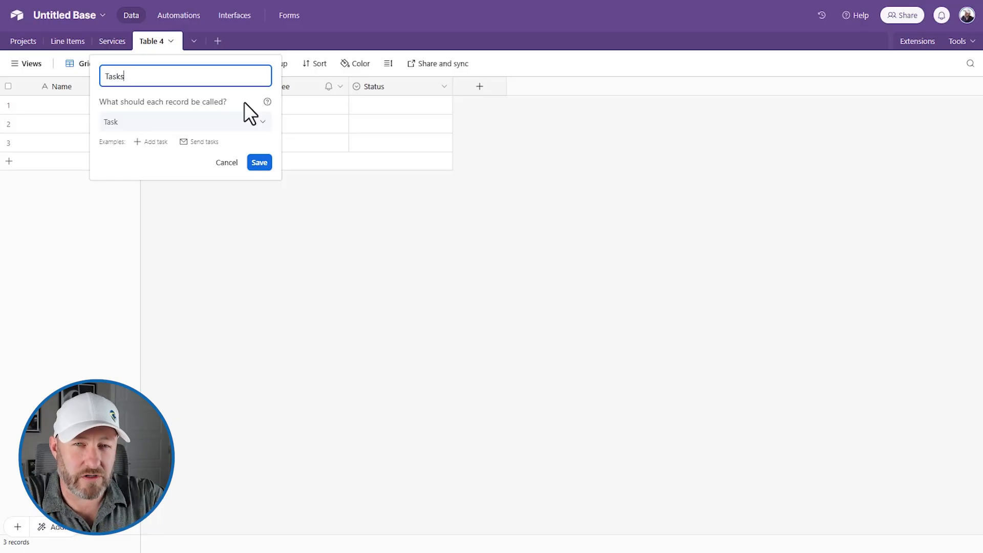
left_click(258, 164)
Delete the Notes, Assignee and Status fields from the Tasks table.
left_click(193, 85)
left_click(390, 86, "shift")
right_click(391, 87)
left_click(404, 213)
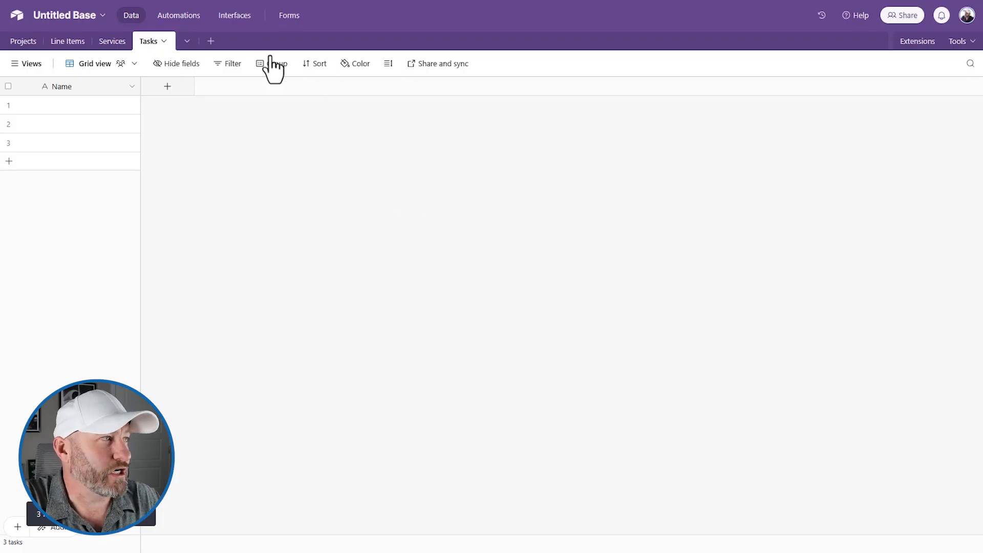
Add a blank table from scratch and name it Tasks Template.
left_click(211, 42)
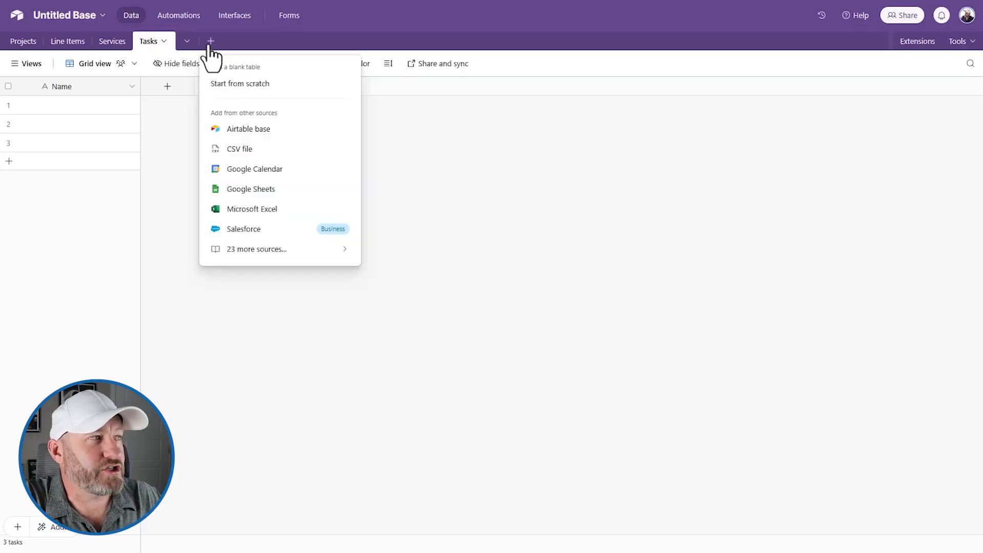
left_click(242, 92)
type("Tasks Tempalte")
key("BackSpace")
key("BackSpace")
key("BackSpace")
key("BackSpace")
type("late")
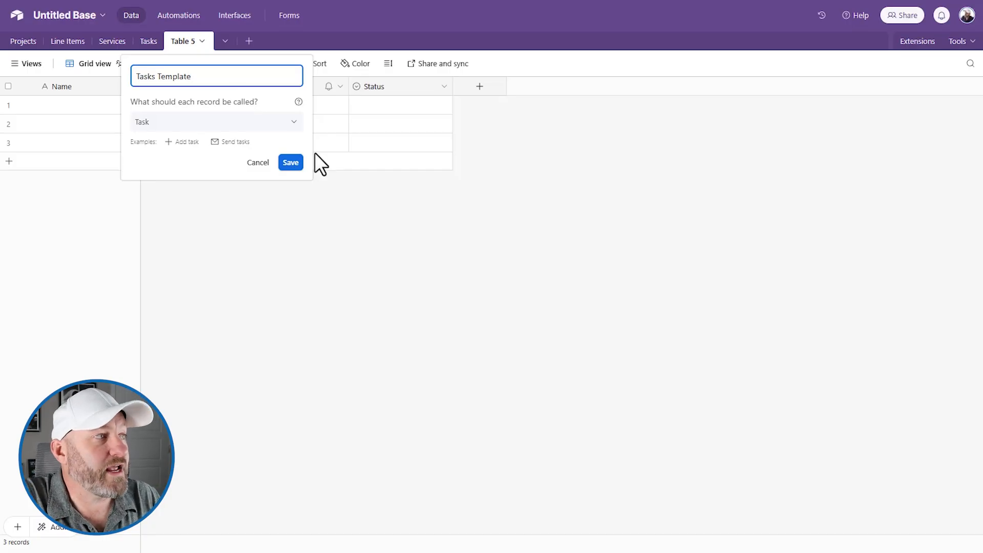
left_click(290, 163)
Delete the Notes, Assignee and Status fields from the Tasks Template table.
left_click(192, 87)
left_click(368, 87, "shift")
right_click(369, 88)
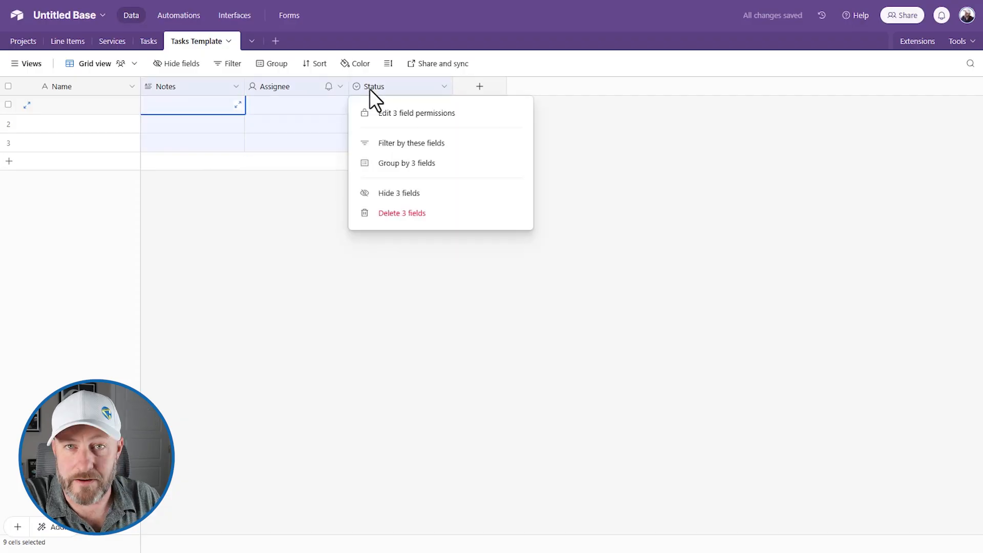
left_click(406, 217)
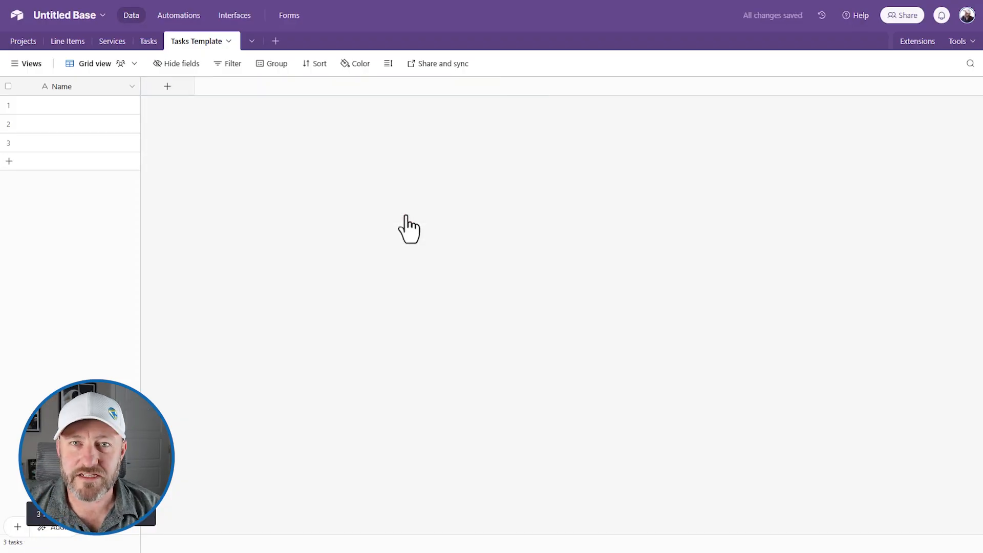
Name the first record in the Projects table Project 1.
left_click(30, 46)
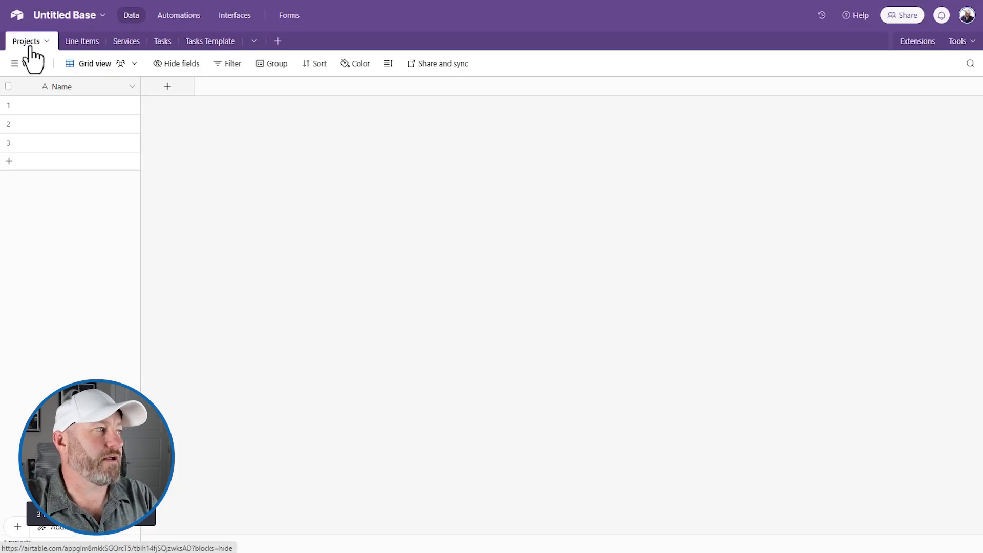
left_click(101, 106)
type("Project 1")
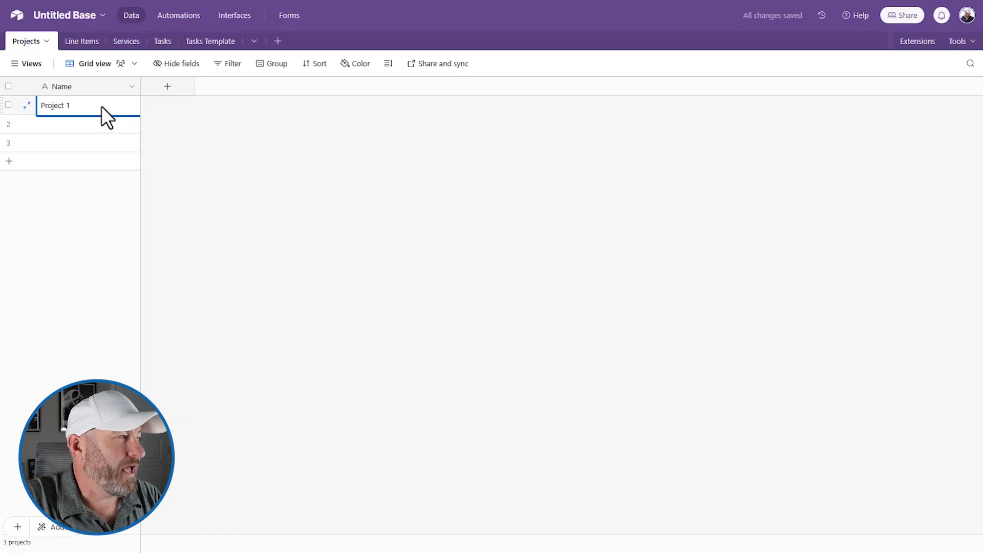
Delete the two empty records below Project 1 in the Projects table.
left_click(8, 123)
left_click(8, 142)
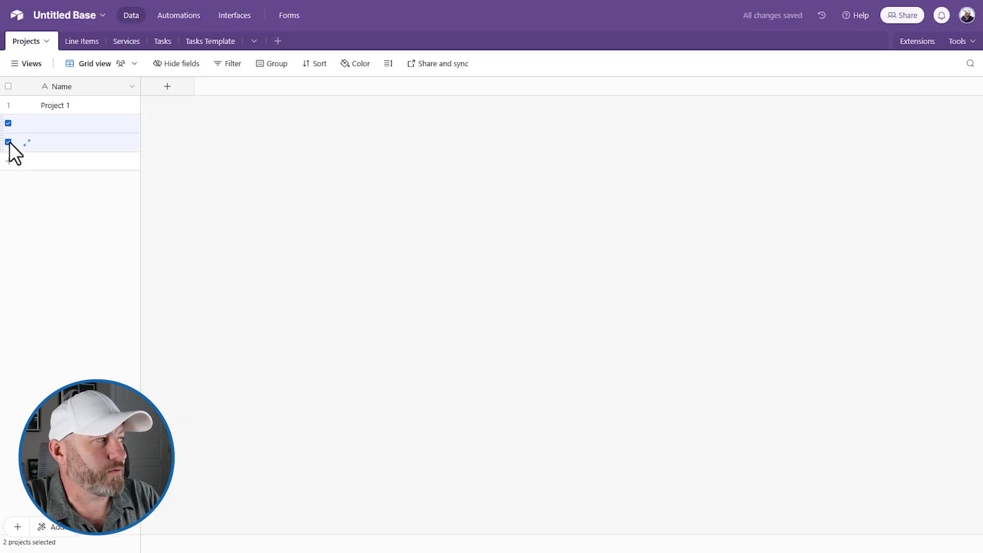
right_click(10, 143)
left_click(46, 189)
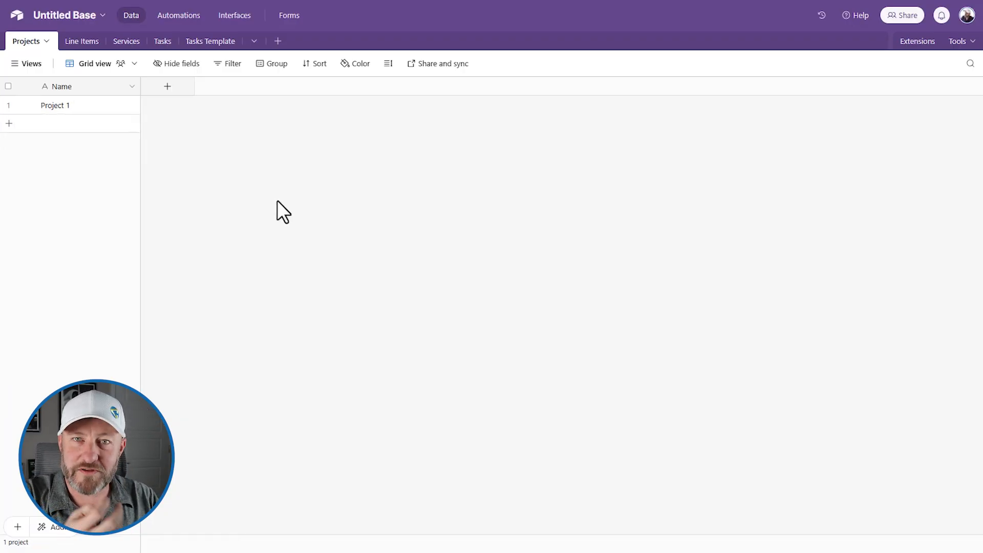
Name the three records in the Services table Service 1, Service 2 and Service 3.
left_click(129, 43)
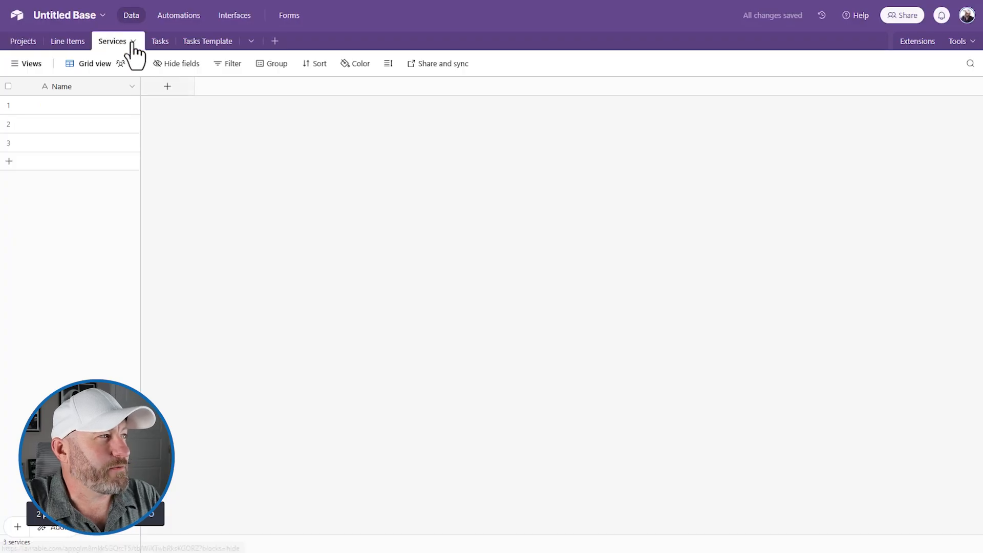
left_click(112, 101)
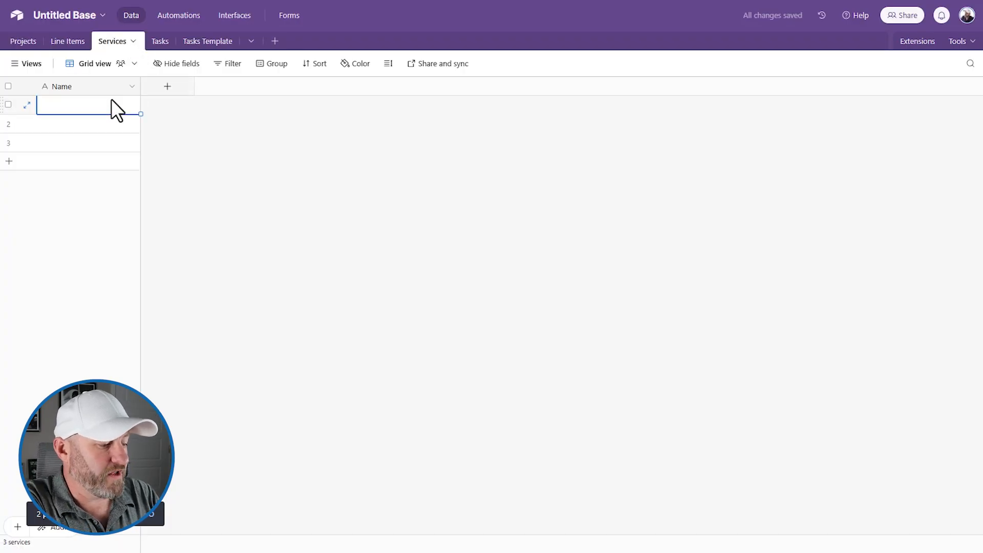
type("Service 1")
key("Return")
type("Service 2")
key("Return")
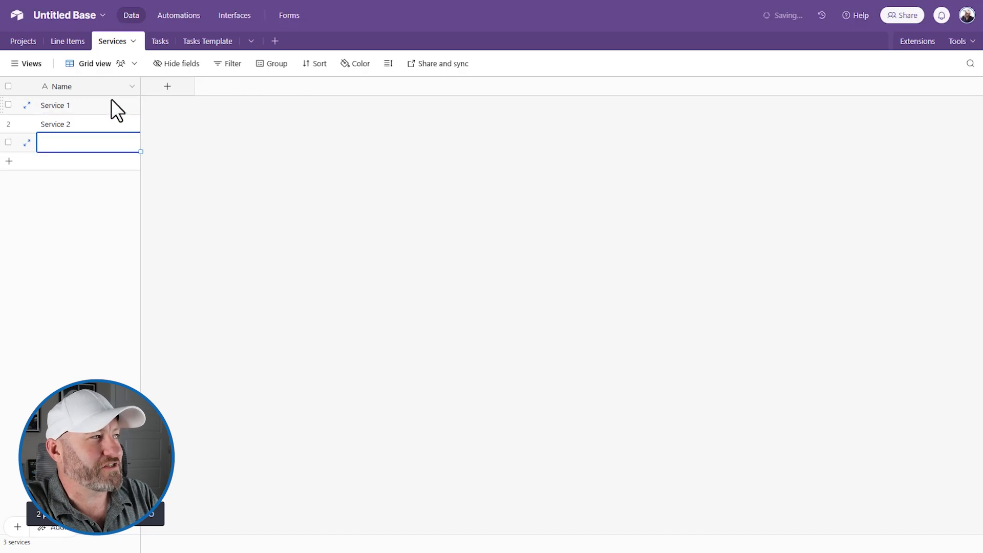
type("Service 3")
key("Return")
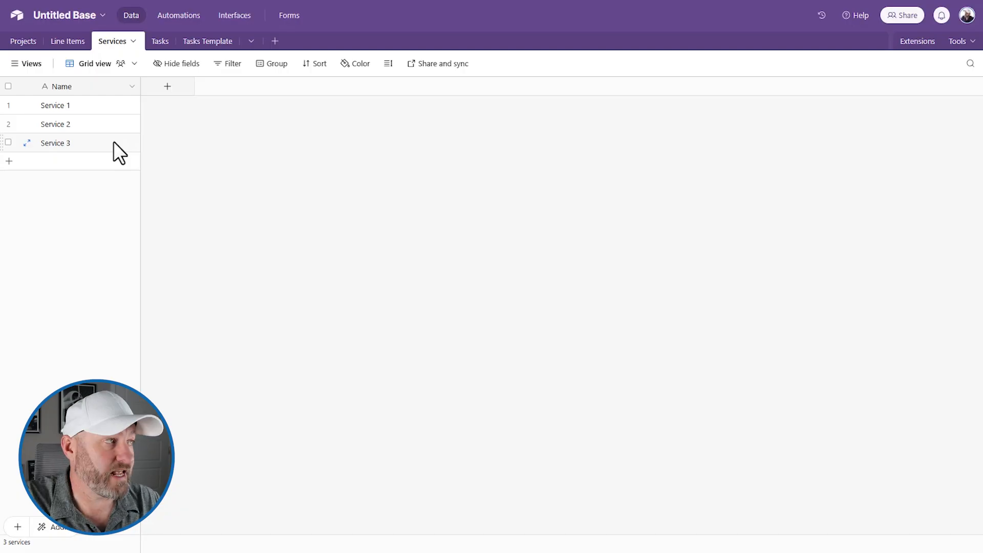
Add a Projects field to the Line Items table that links to the Projects table, with linking to multiple records turned off.
left_click(73, 43)
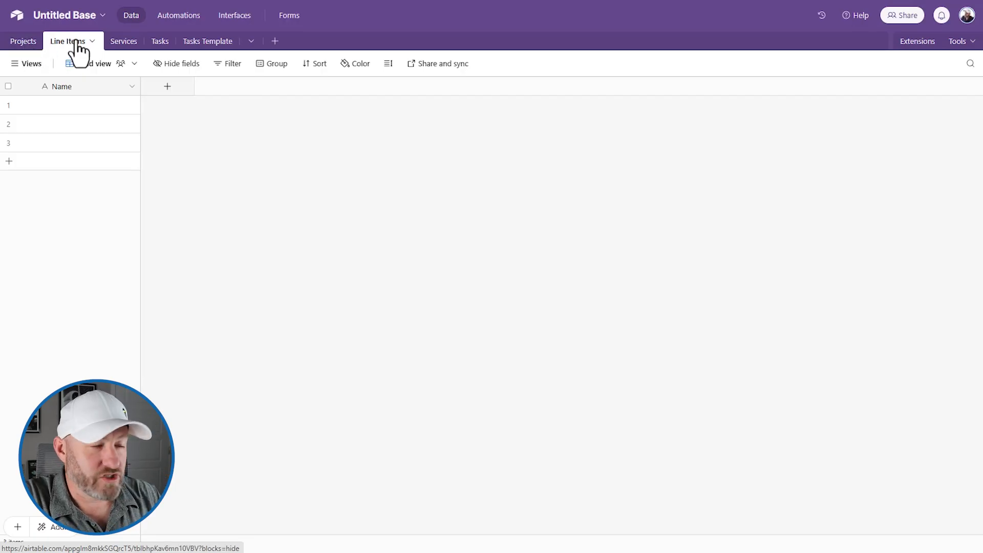
left_click(167, 86)
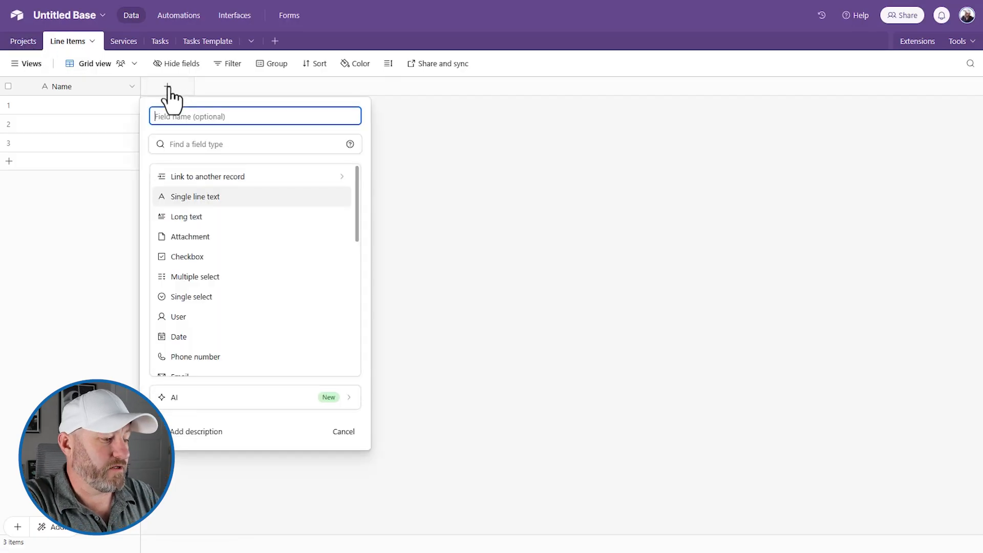
type("Projects")
key("Tab")
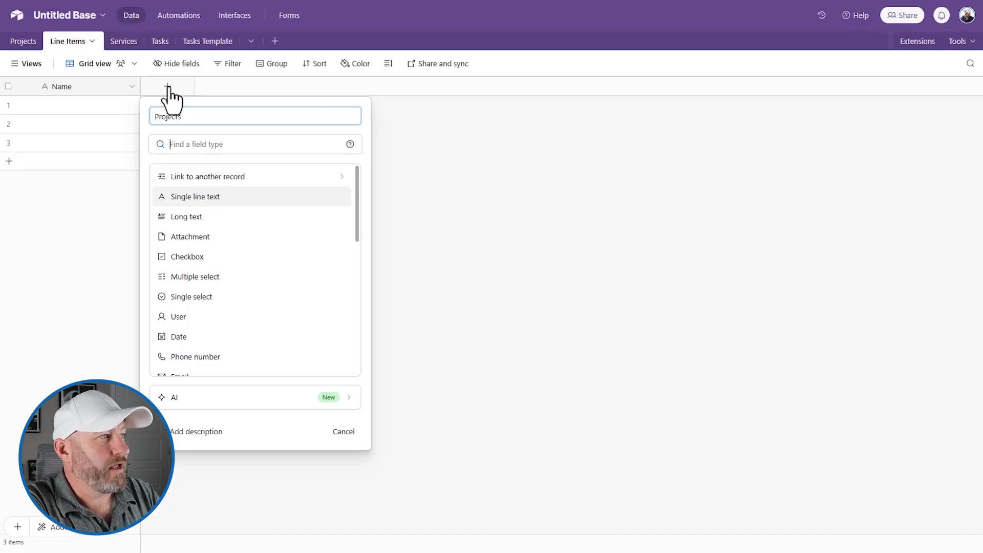
type("link")
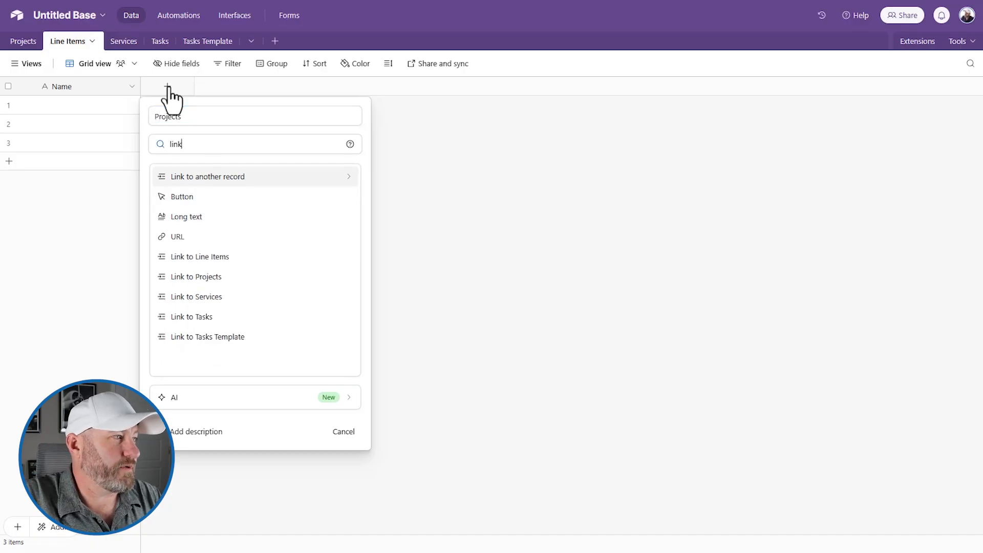
left_click(202, 275)
left_click(210, 190)
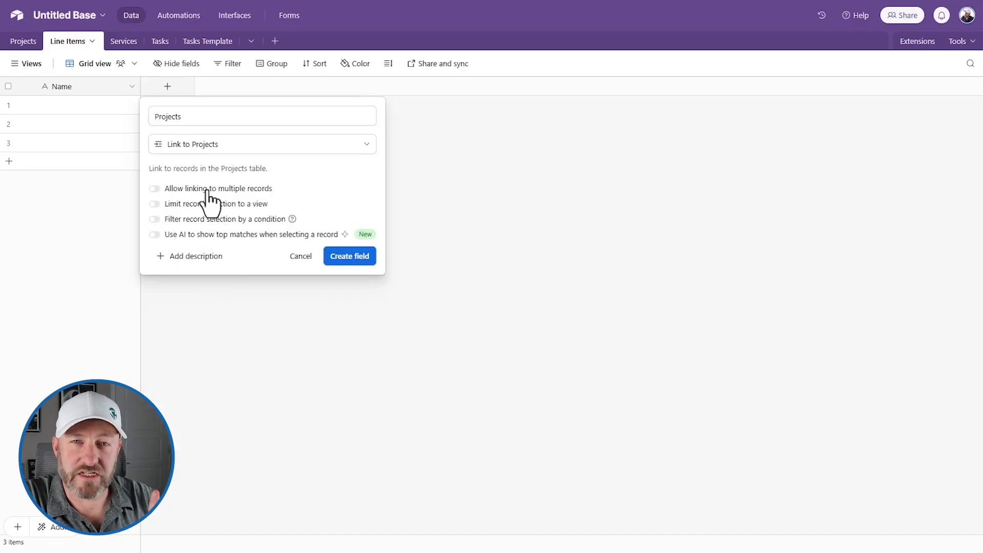
left_click(330, 256)
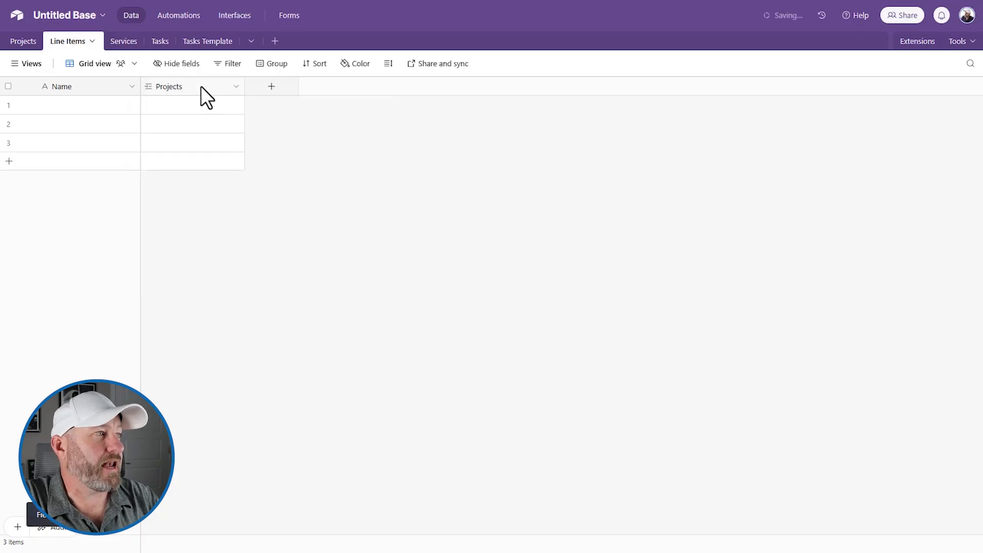
Add a field named Service to the Line Items table that links to the Services table.
left_click(260, 100)
type("service")
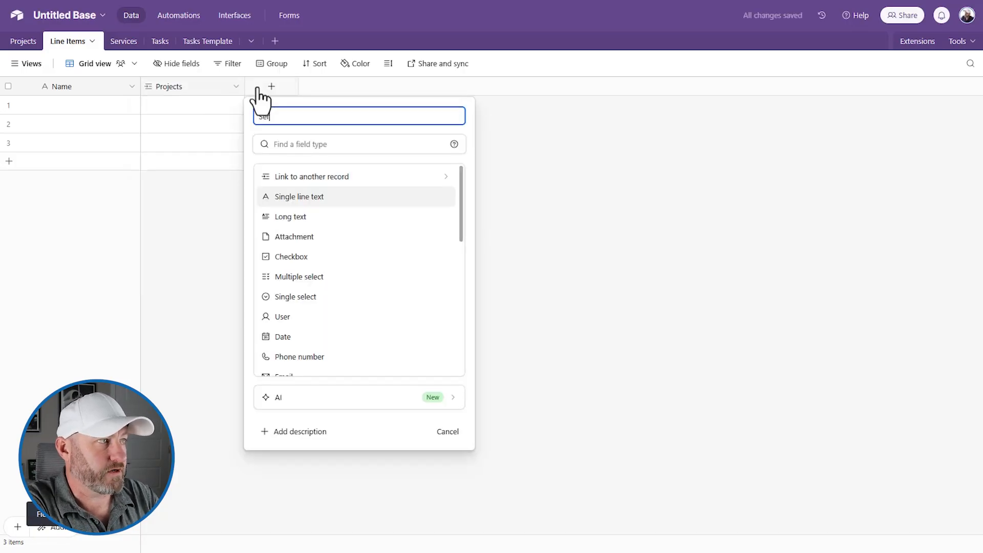
key("Tab")
type("serv")
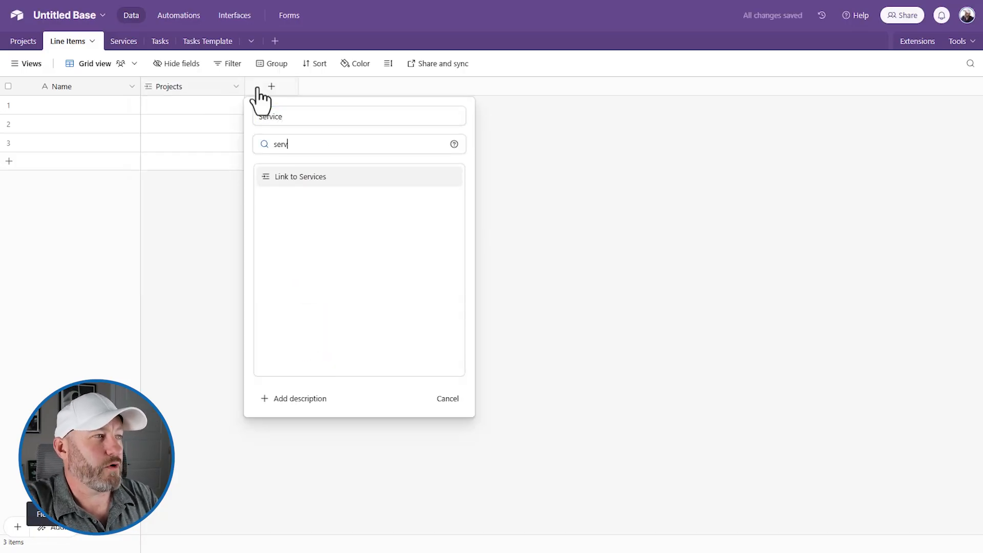
left_click(342, 195)
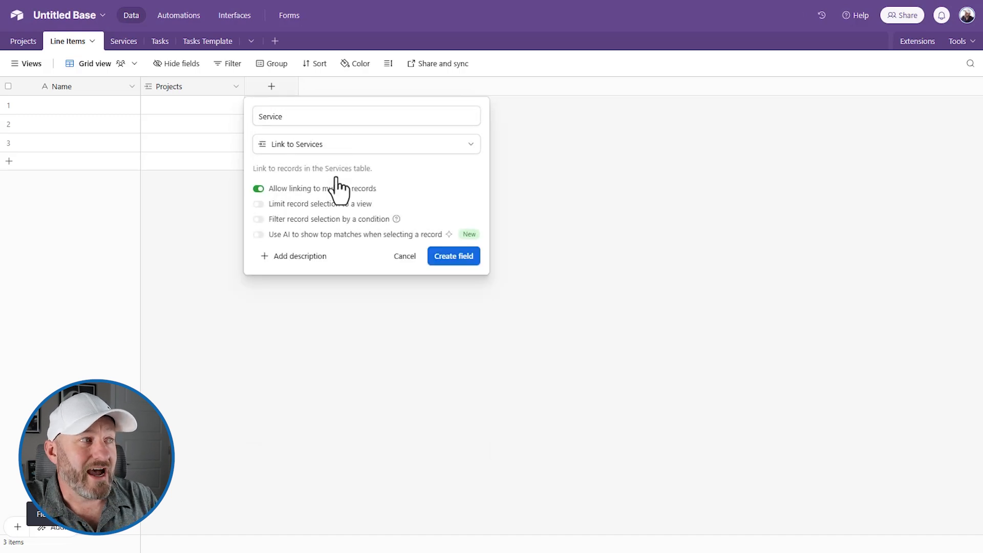
left_click(440, 256)
Link the first Line Items record to Project 1 and fill that project link into the second record.
left_click(169, 105)
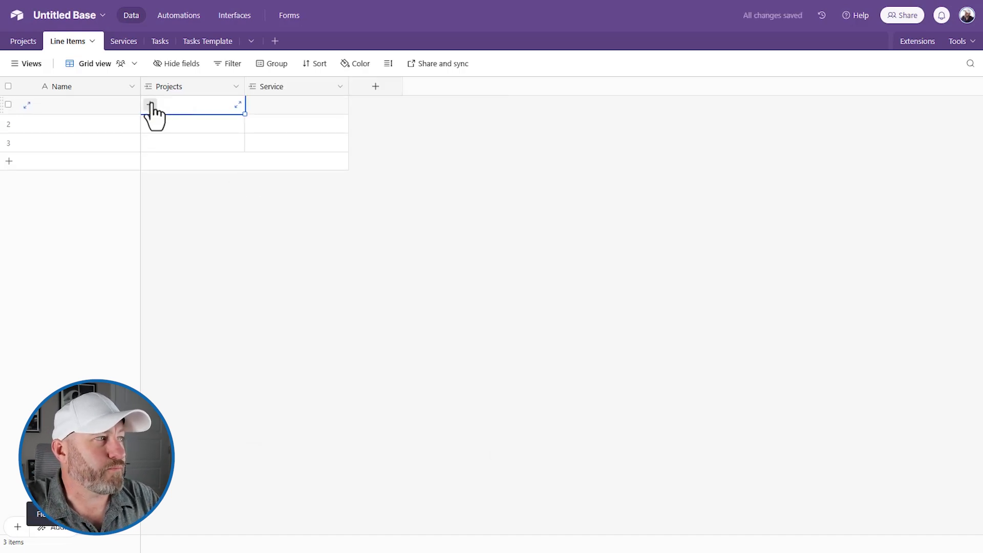
left_click(149, 104)
left_click(182, 159)
left_click_drag(245, 114, 245, 129)
Delete the empty third record from the Line Items table.
left_click(7, 142)
right_click(8, 143)
left_click(81, 358)
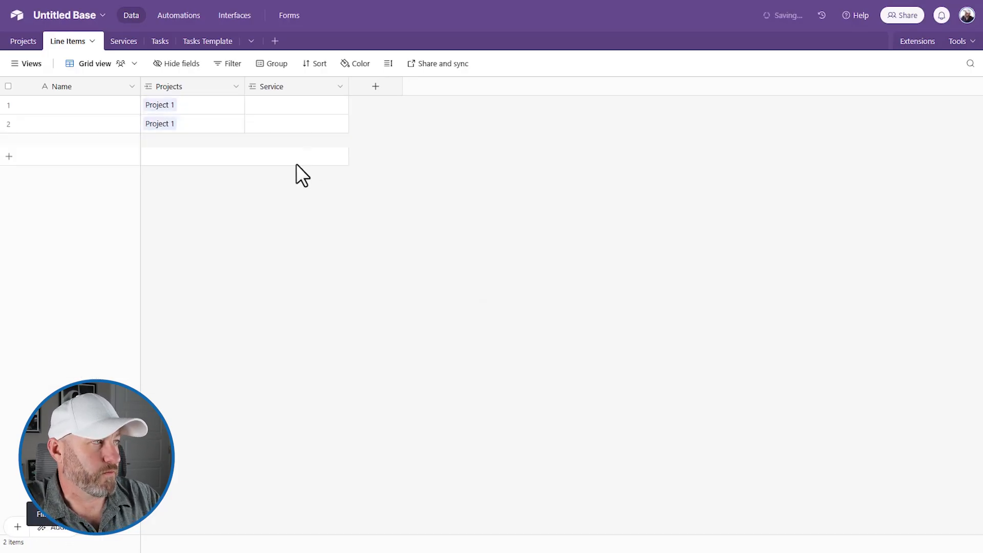
Link the first line item to Service 1 and the second line item to Service 2.
left_click(259, 107)
left_click(254, 104)
left_click(277, 166)
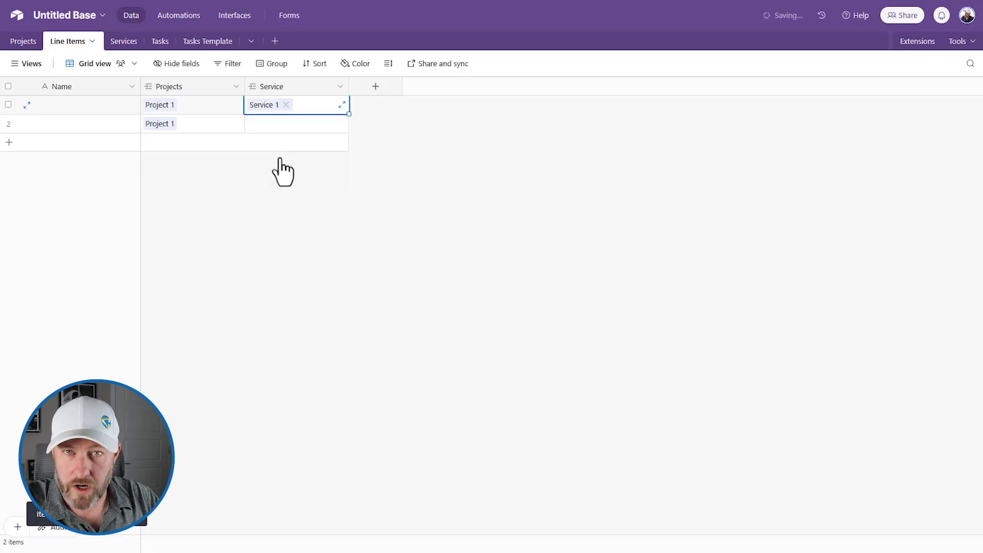
left_click(260, 127)
left_click(254, 124)
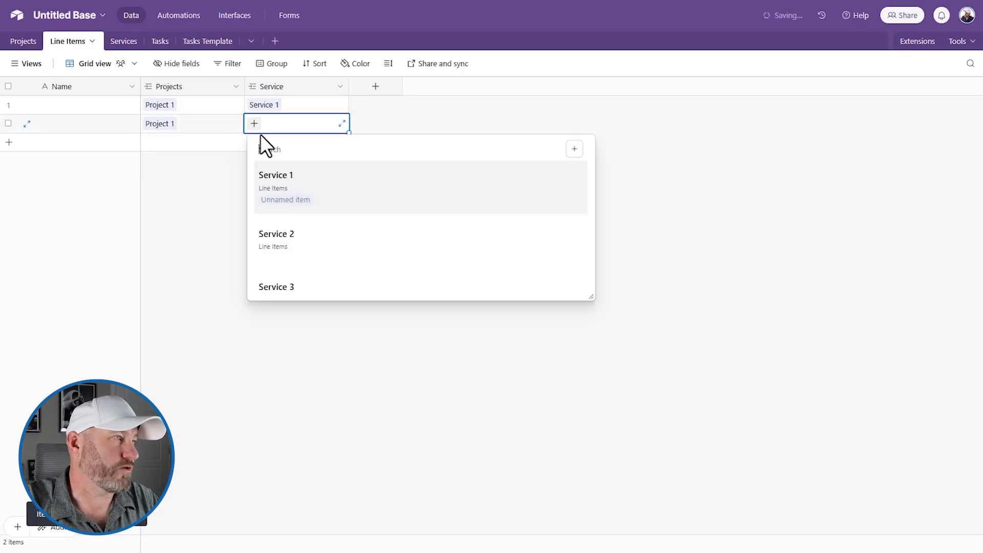
left_click(276, 231)
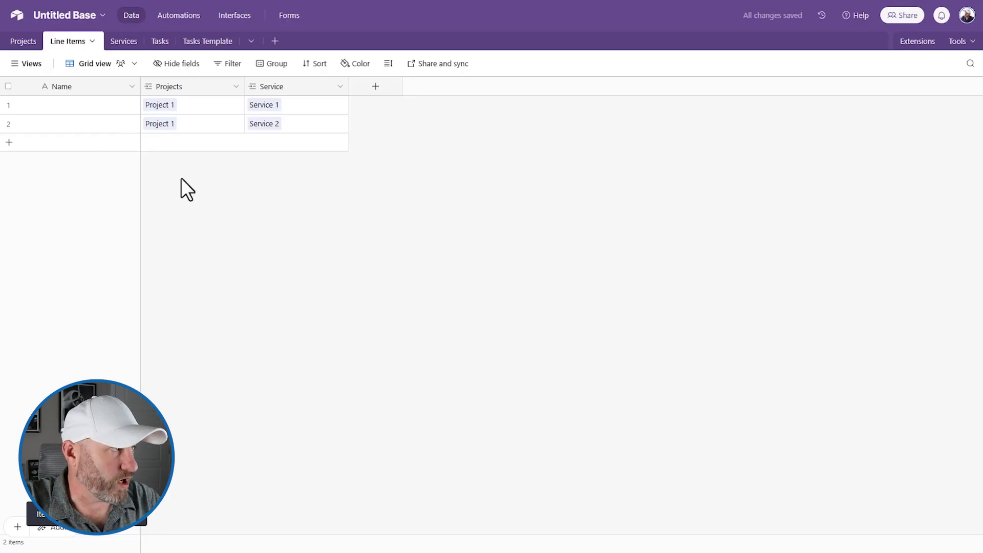
Add a Number field named Quantity to the Line Items table with 0 decimal places.
left_click(388, 87)
type("Quantity")
key("Tab")
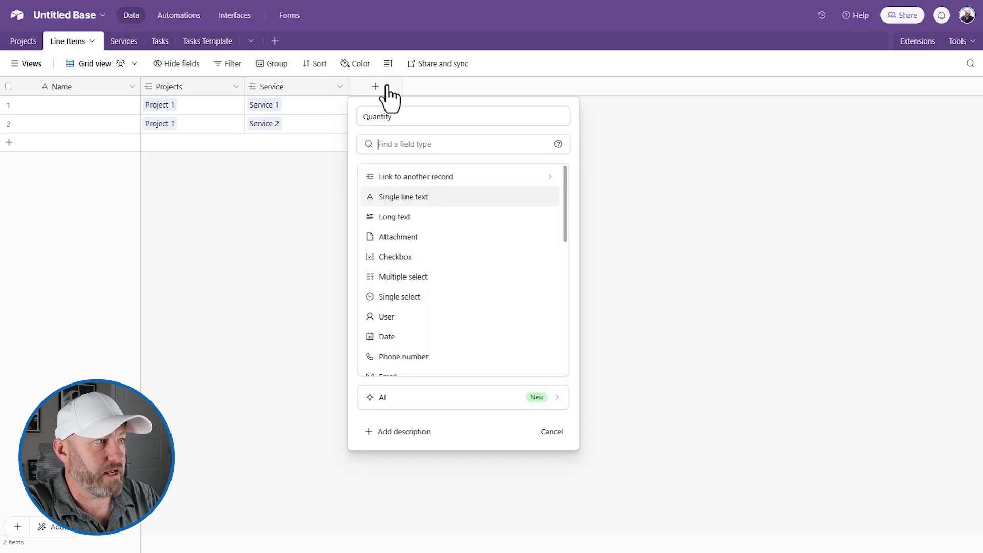
type("num")
left_click(431, 179)
left_click(407, 309)
left_click(410, 355)
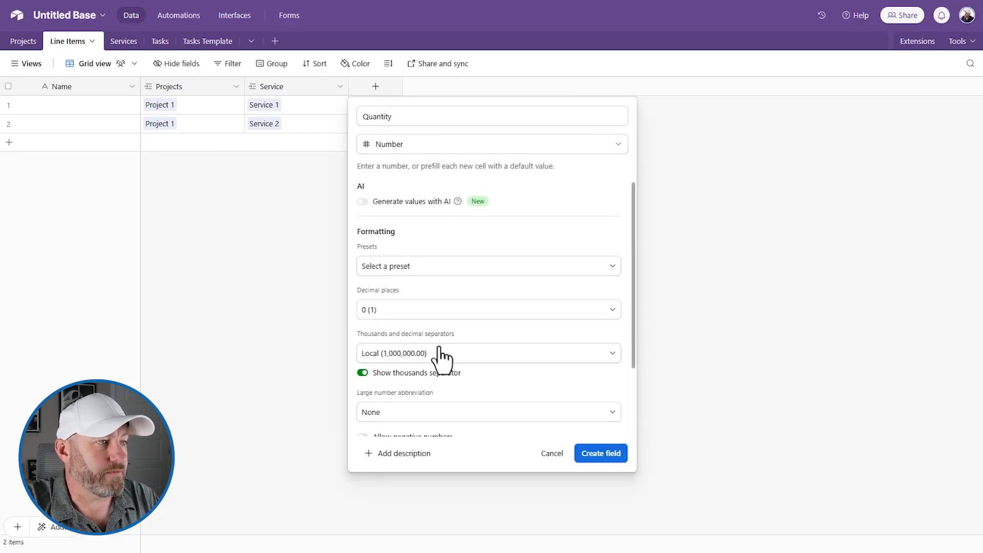
left_click(604, 453)
Enter a Quantity of 1 for the first line item and 2 for the second.
left_click(402, 108)
type("1")
left_click(402, 127)
type("2")
left_click(428, 197)
Narrow the Quantity, Service and Projects columns in the Line Items table.
left_click_drag(452, 86, 418, 86)
left_click_drag(348, 86, 314, 86)
left_click_drag(244, 82, 211, 84)
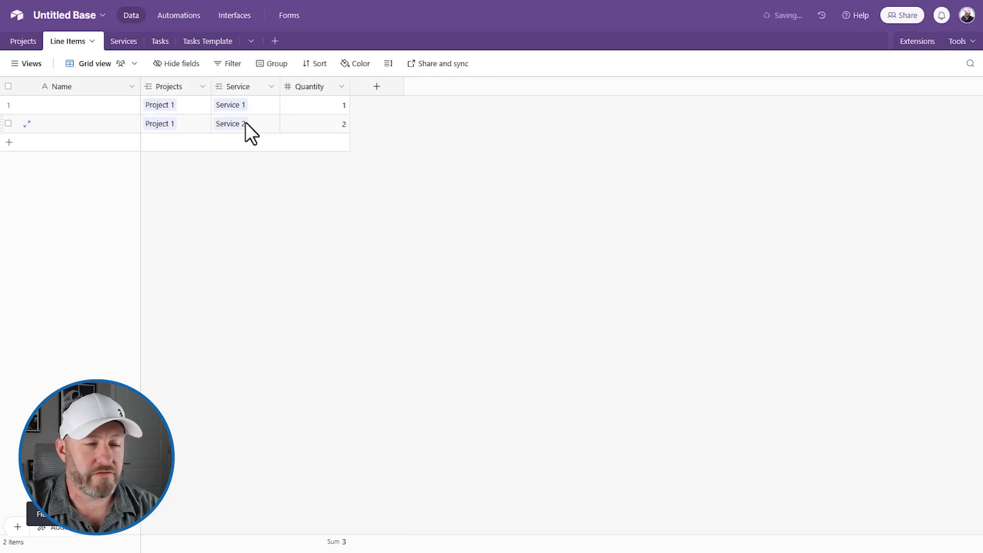
left_click(306, 109)
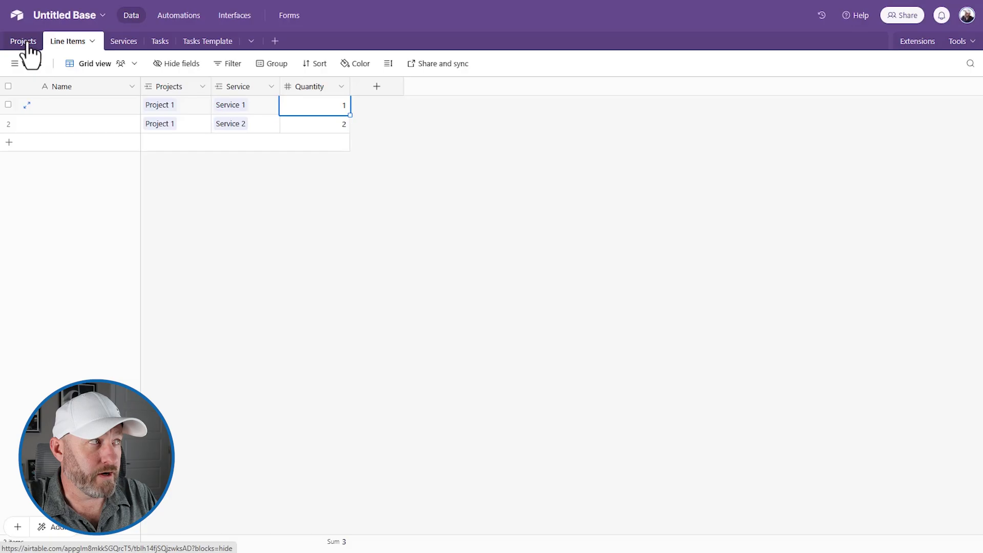
Change the field type of the Line Items table's primary Name field to Formula.
double_click(80, 87)
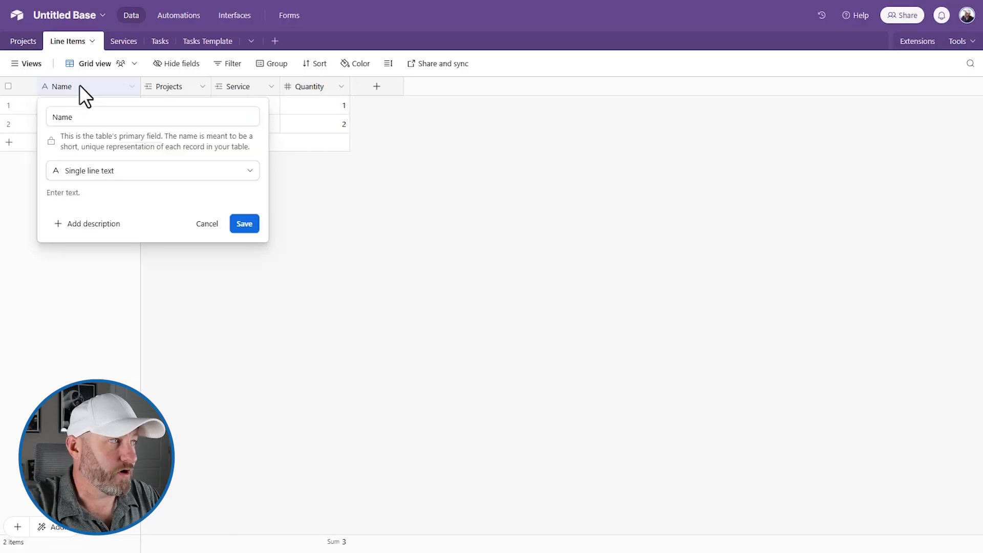
left_click(102, 171)
type("f")
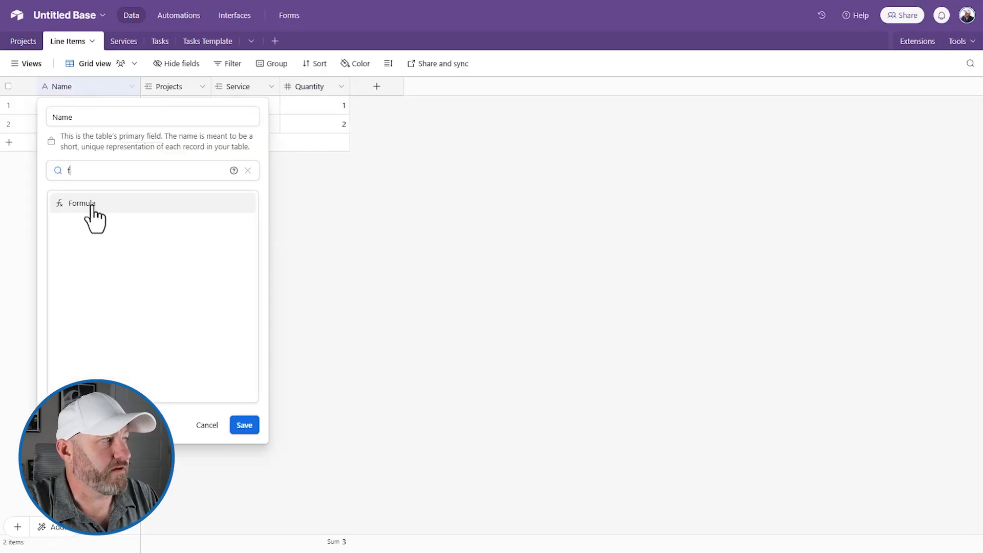
left_click(91, 204)
Set the Name field's formula to CONCATENATE(Projects,' - ',Service) and save the field.
type("conca")
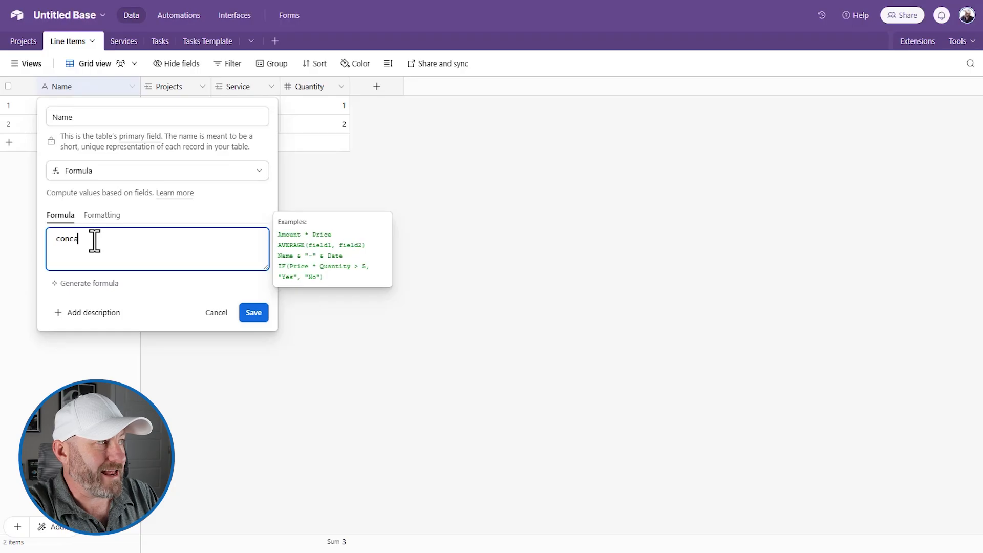
key("Tab")
type("pro")
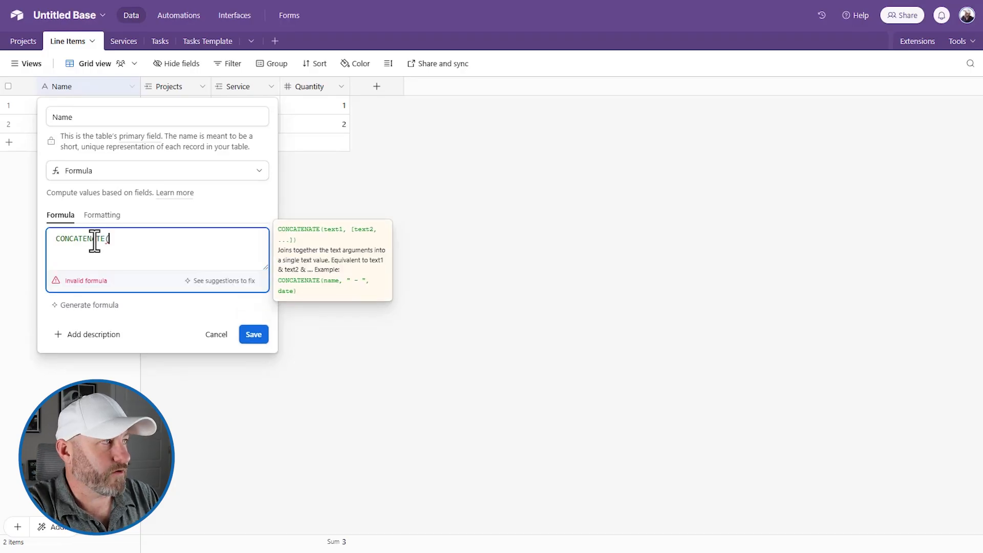
type("j")
key("Tab")
type(",")
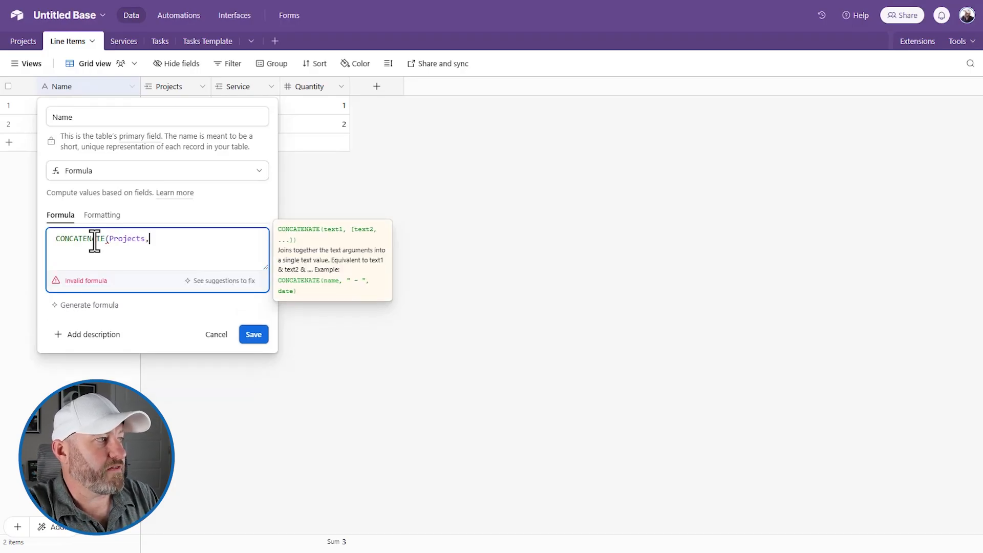
type("' - ',ser")
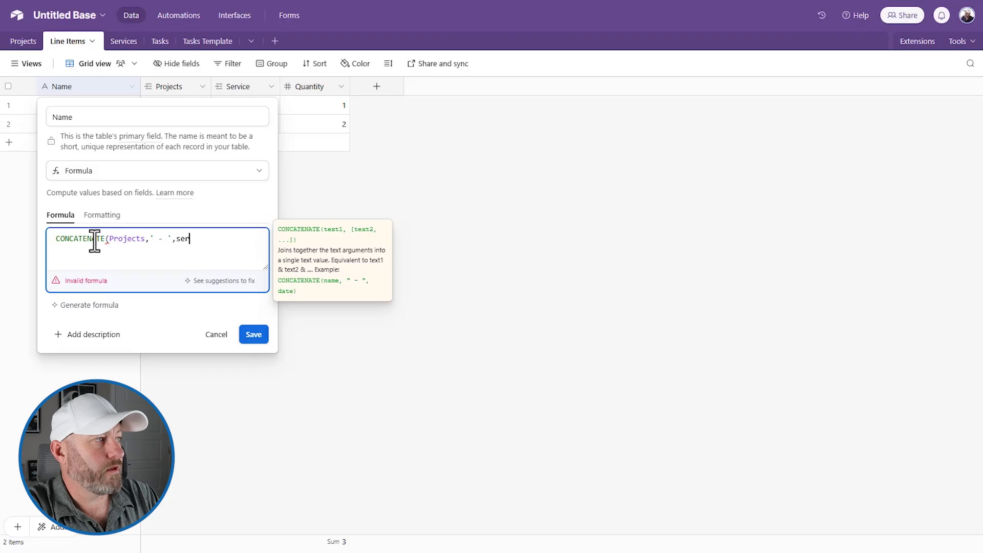
left_click(64, 313)
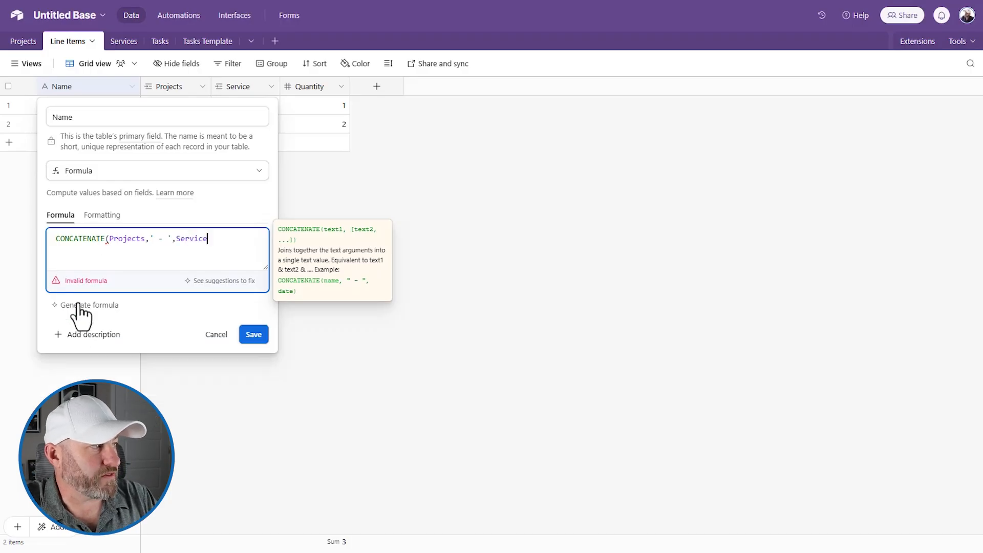
left_click(253, 336)
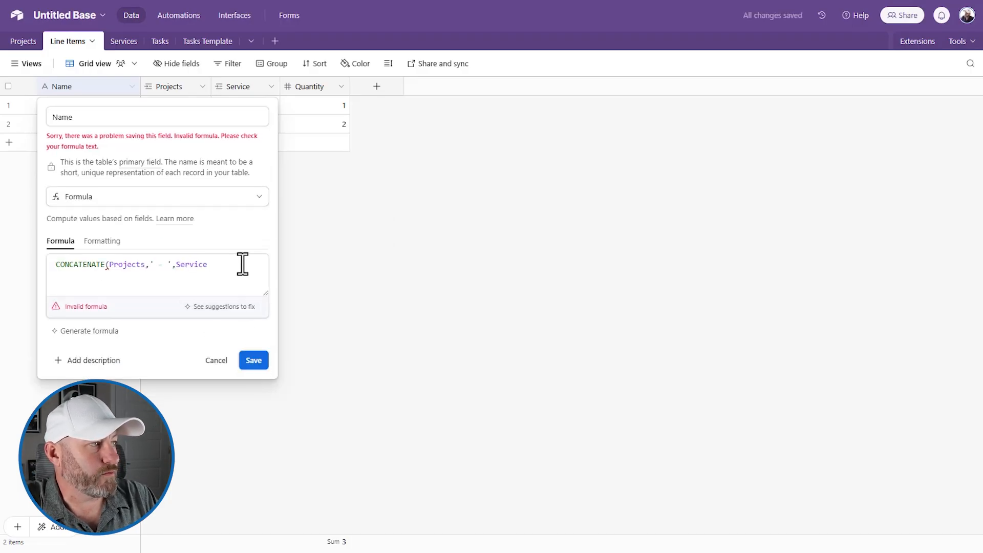
type(")")
left_click(254, 360)
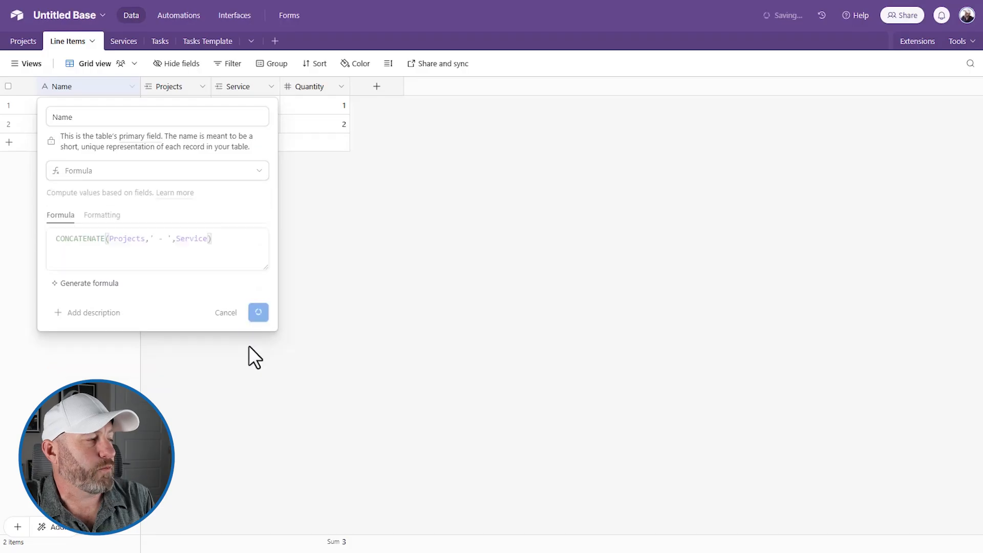
left_click(586, 348)
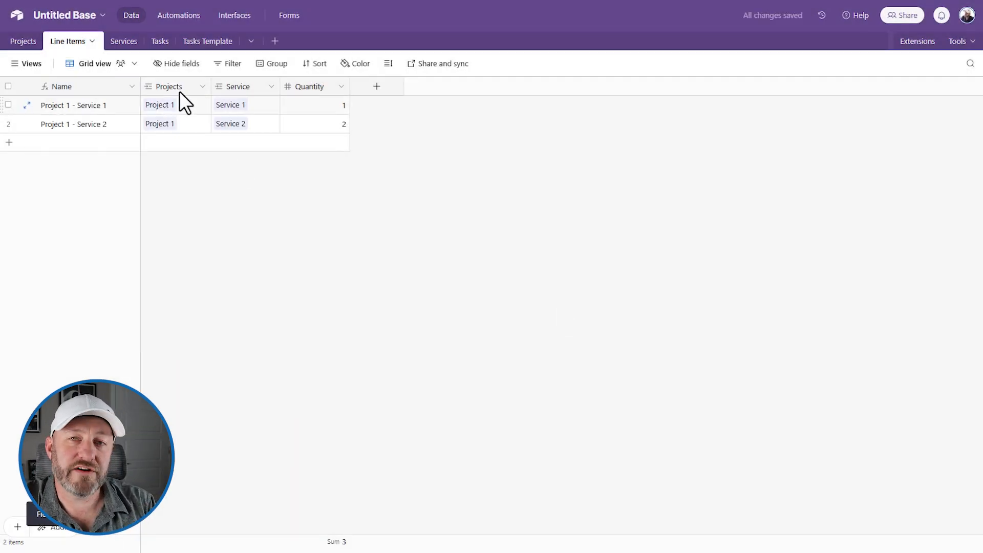
left_click(84, 109)
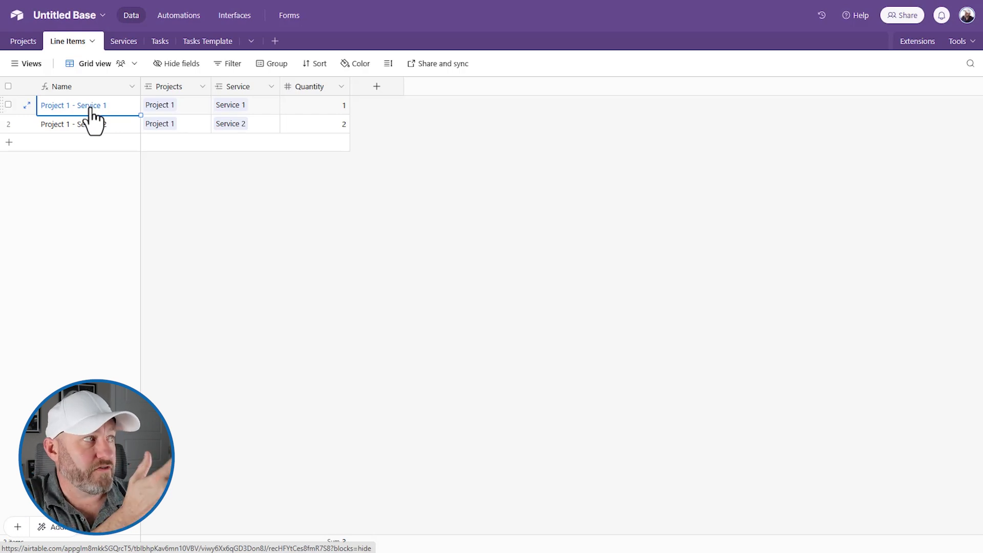
left_click(261, 203)
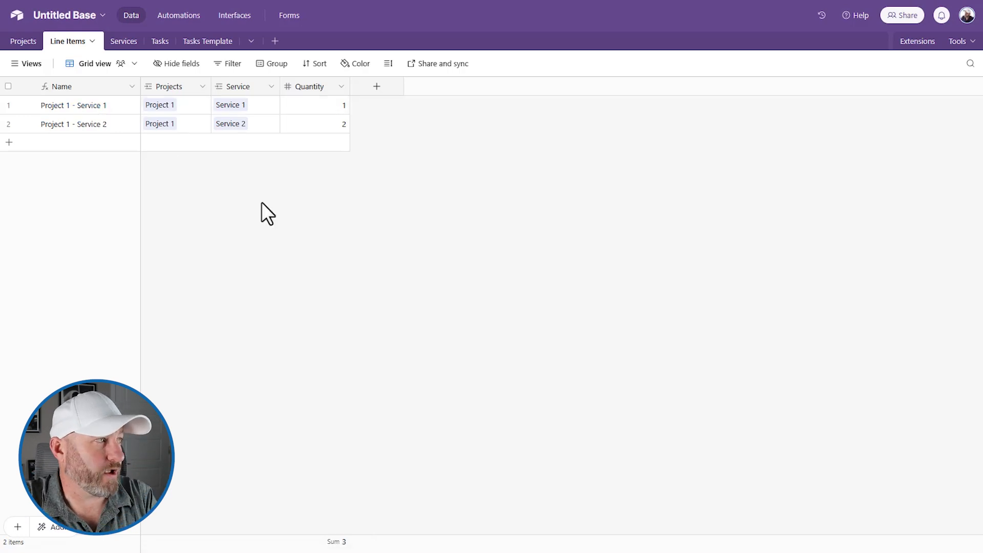
Widen the Line Items column in the Projects table to fit both linked line items.
left_click(11, 41)
left_click_drag(245, 87, 294, 92)
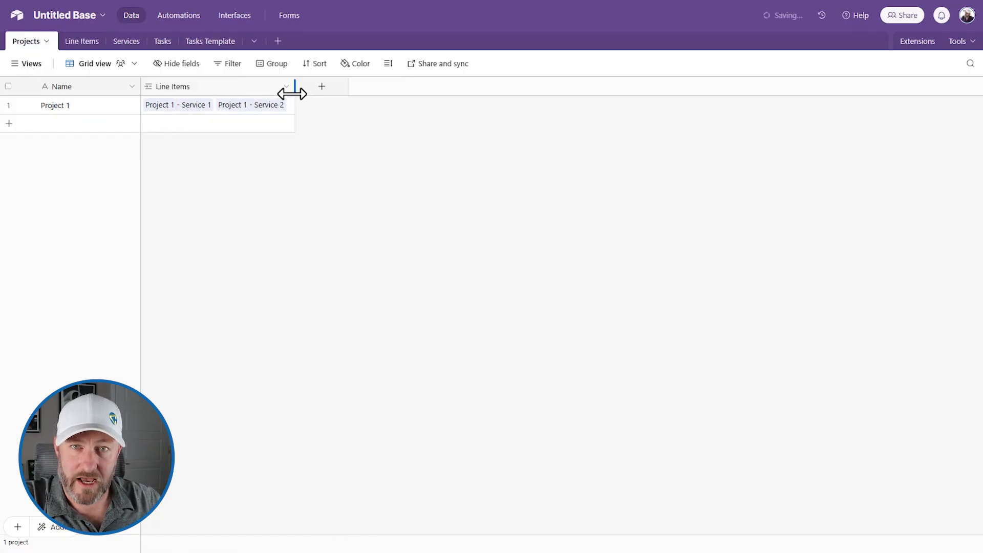
Group the records in the Line Items table by the Projects field.
left_click(82, 42)
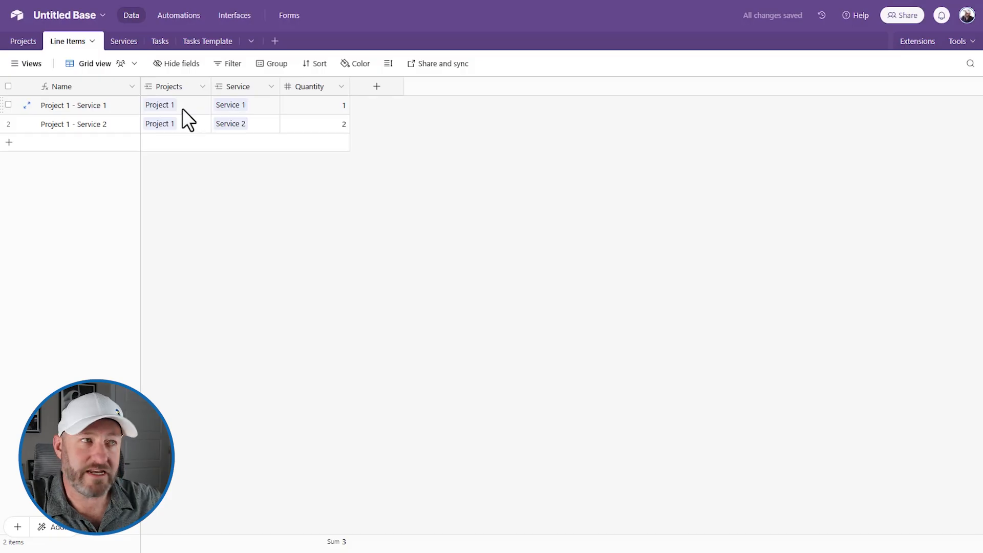
right_click(177, 90)
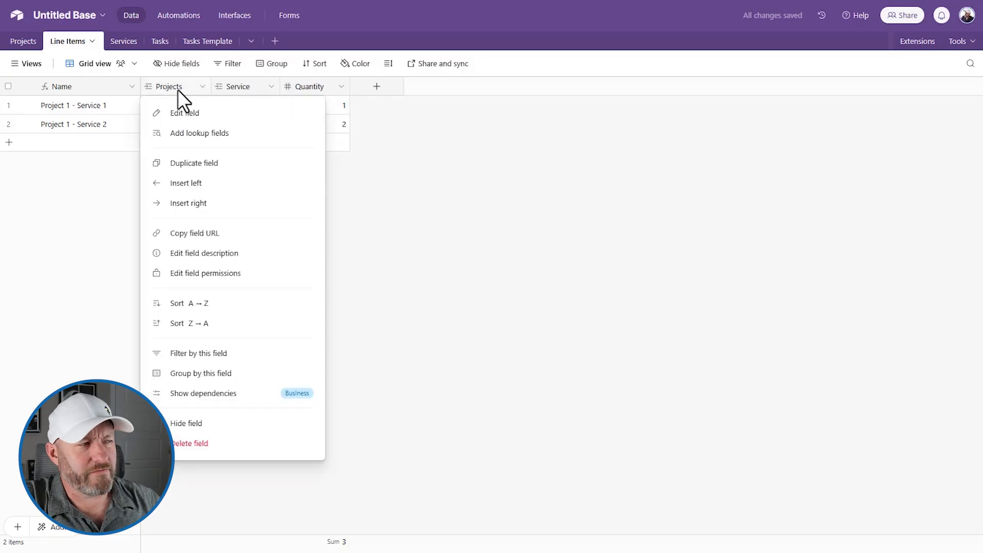
left_click(228, 374)
left_click(365, 291)
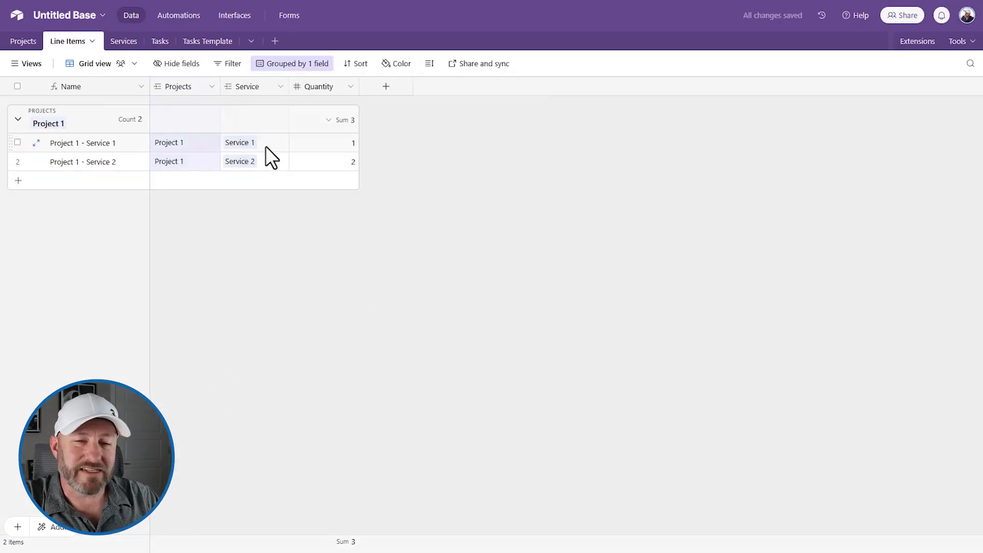
left_click(321, 148)
left_click(315, 162)
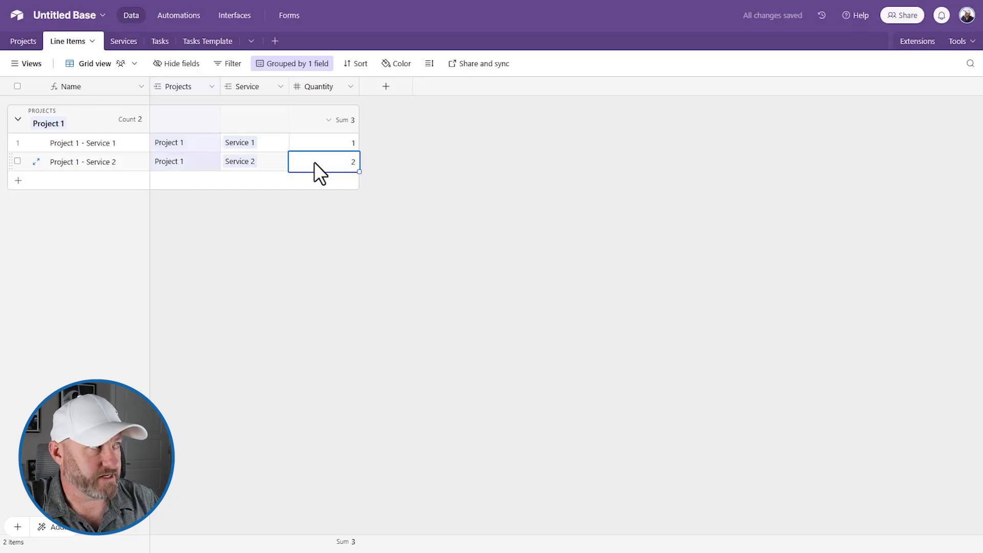
left_click(124, 41)
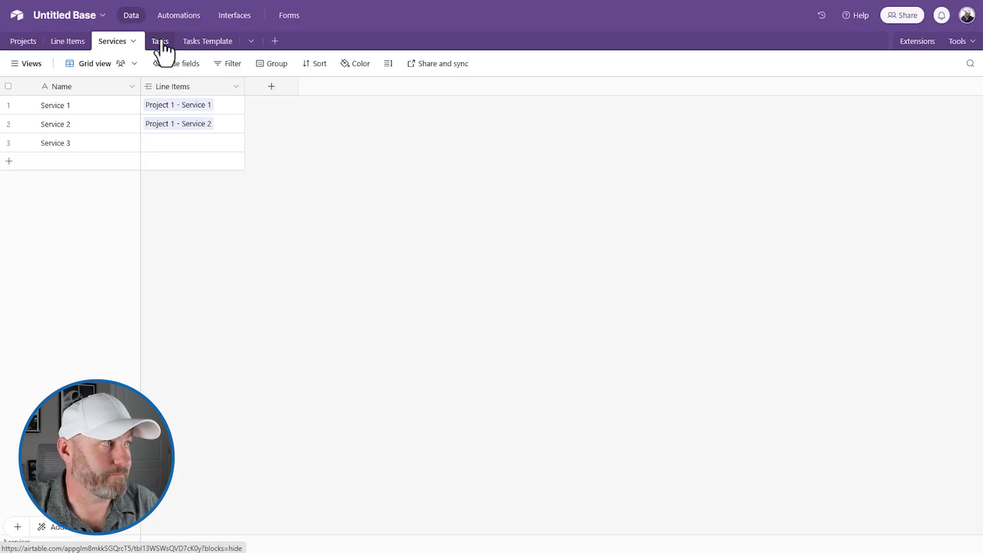
Add a field named Service to the Tasks Template table that links to the Services table.
left_click(211, 42)
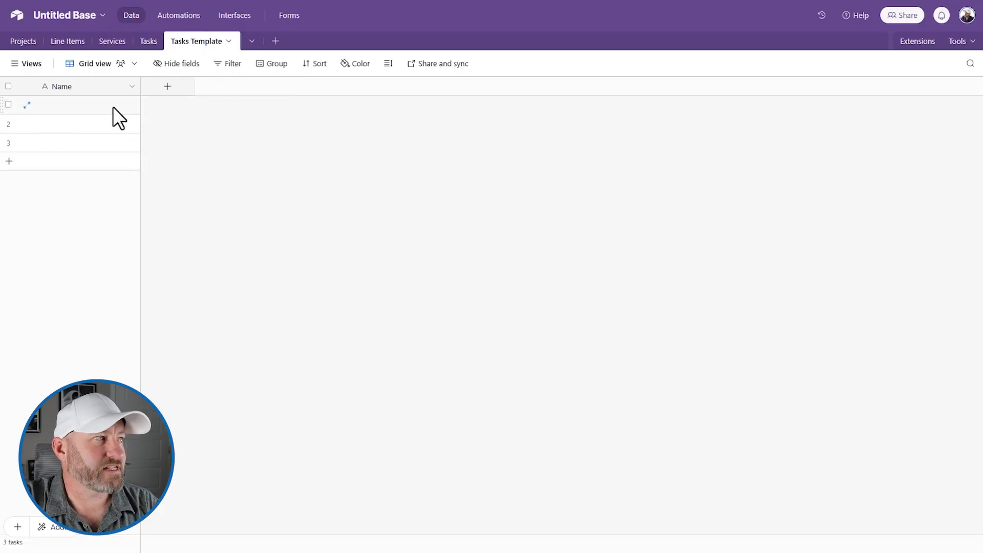
left_click(168, 87)
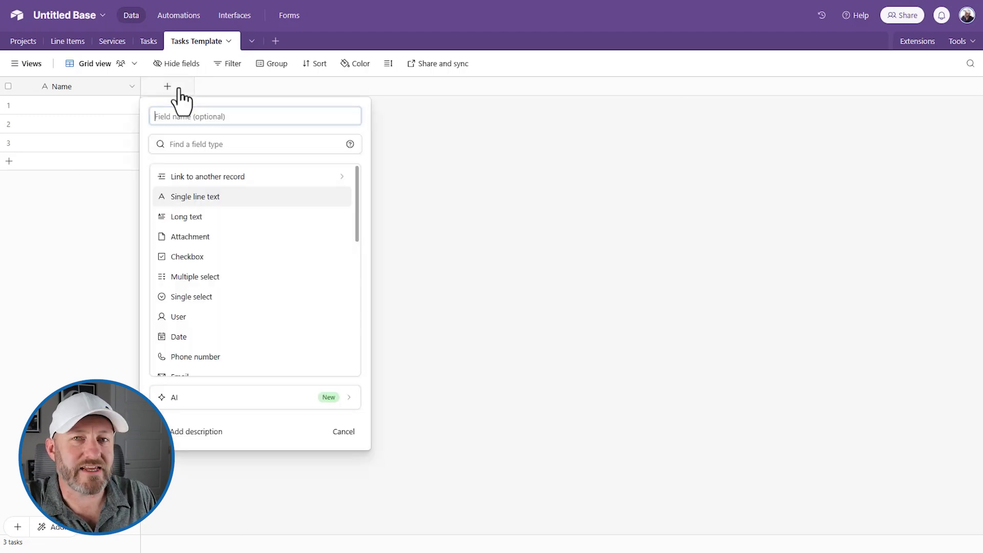
type("Service")
key("Tab")
type("ser")
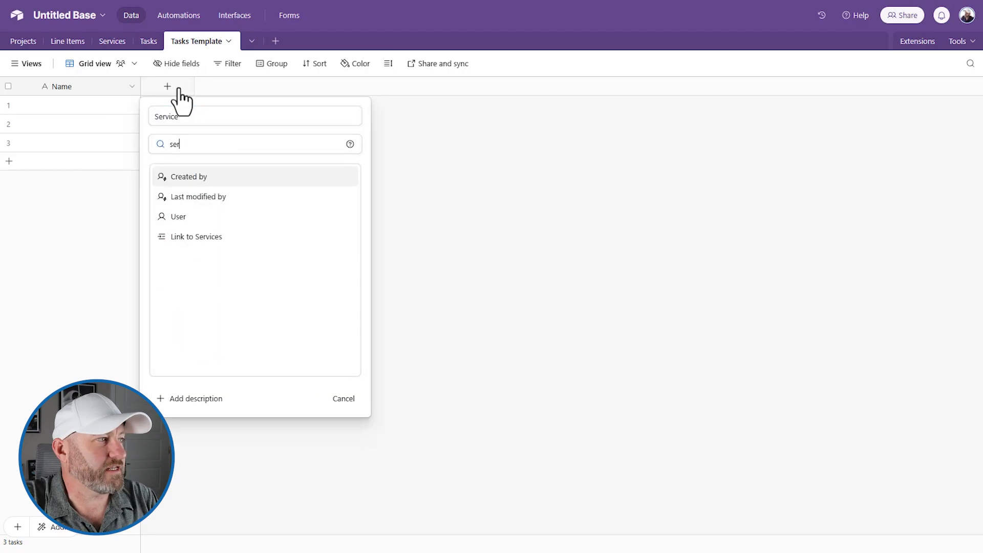
left_click(200, 234)
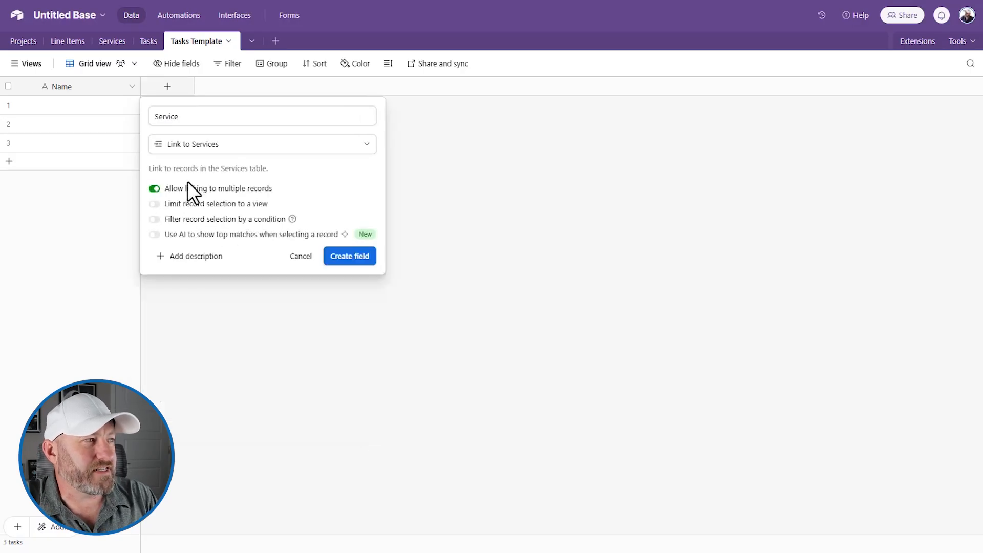
left_click(341, 260)
Link the first Tasks Template record to Service 1 and fill that link down to the other two records.
left_click(177, 108)
left_click(149, 105)
left_click(210, 169)
left_click_drag(245, 114, 272, 164)
Name the three Tasks Template records Task 1, Task 2 and Task 3.
left_click(72, 105)
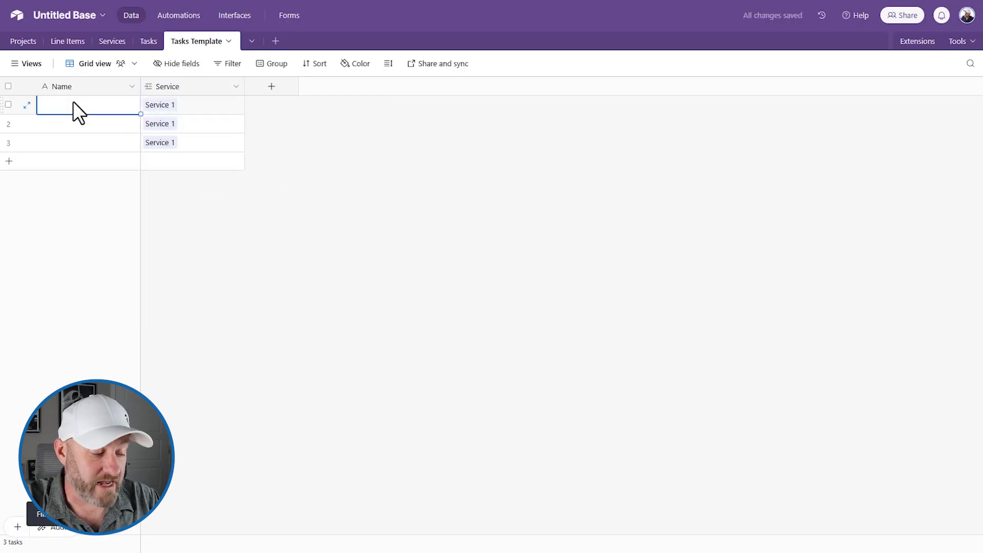
type("Task 1")
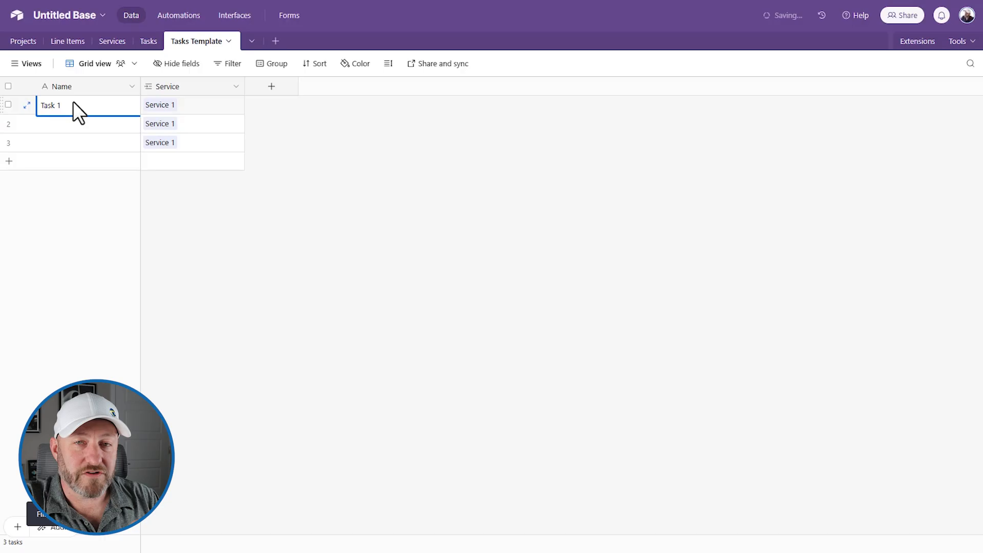
key("Return")
type("Task 2")
key("Return")
type("Task 3")
key("Tab")
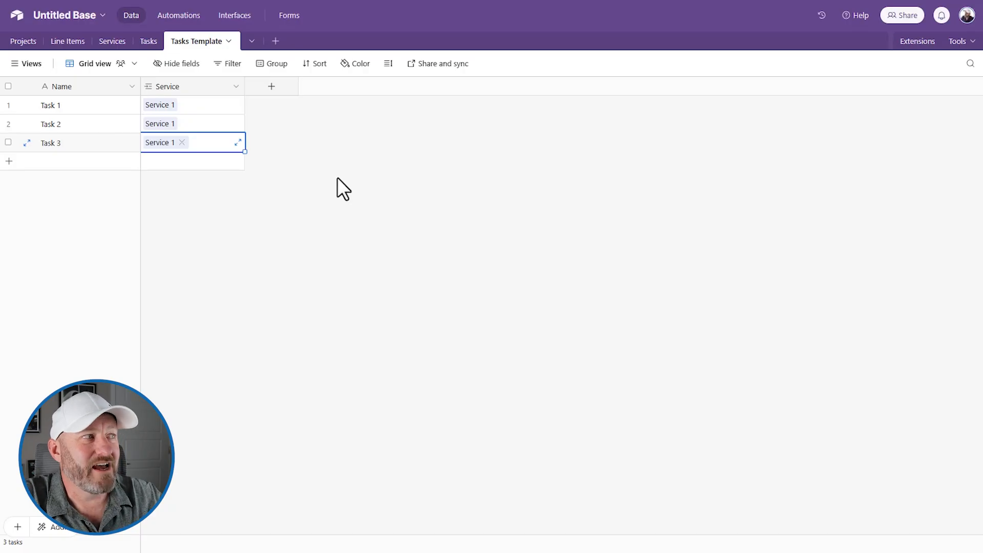
Group the records in the Tasks Template table by the Service field.
right_click(189, 87)
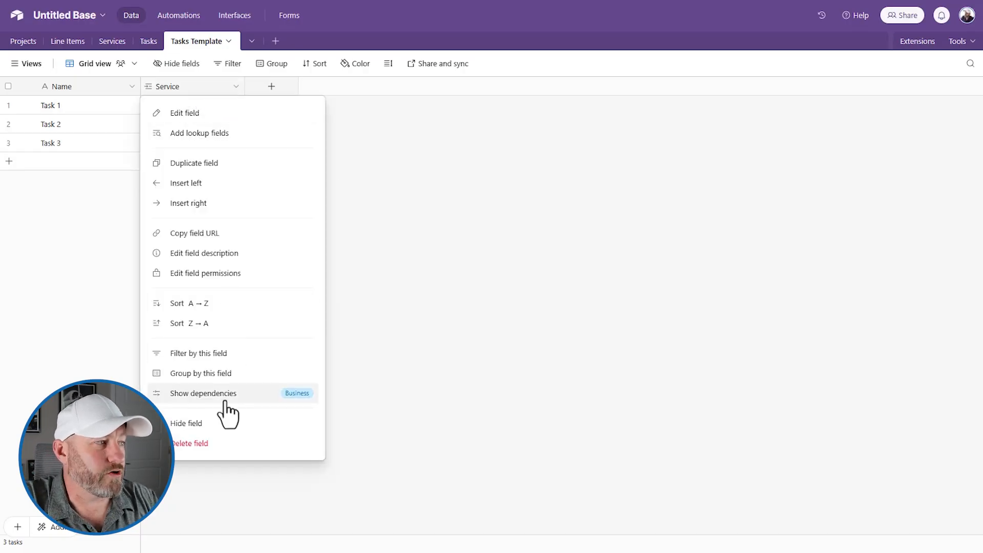
left_click(207, 374)
left_click(425, 277)
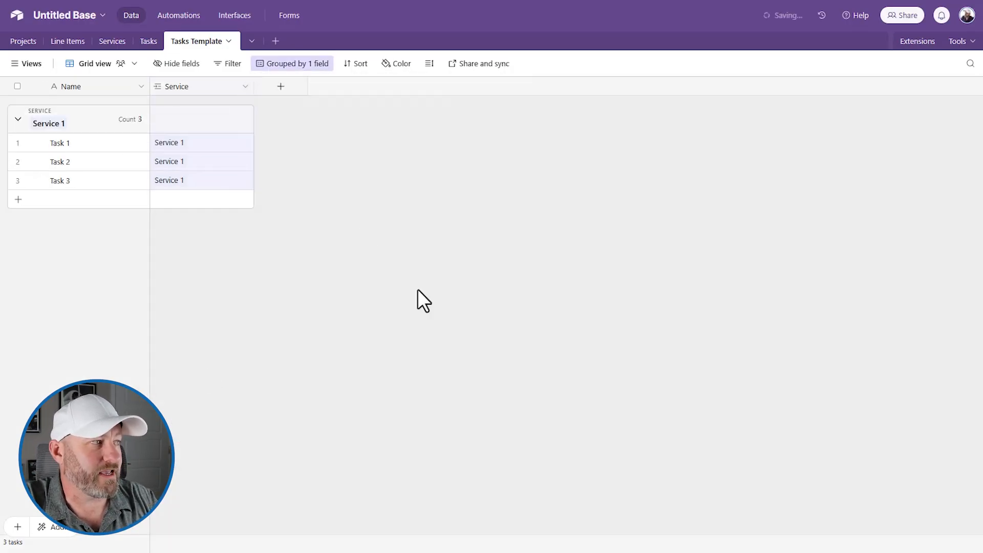
Add two Tasks Template records linked to Service 2 and name them Task 4 and Task 5.
left_click(16, 527)
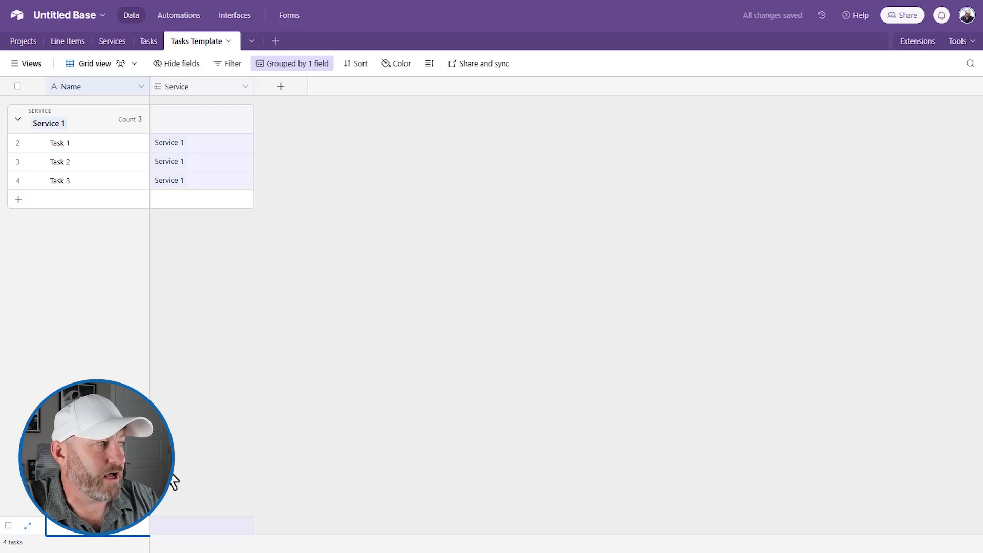
left_click(173, 144)
left_click(160, 143)
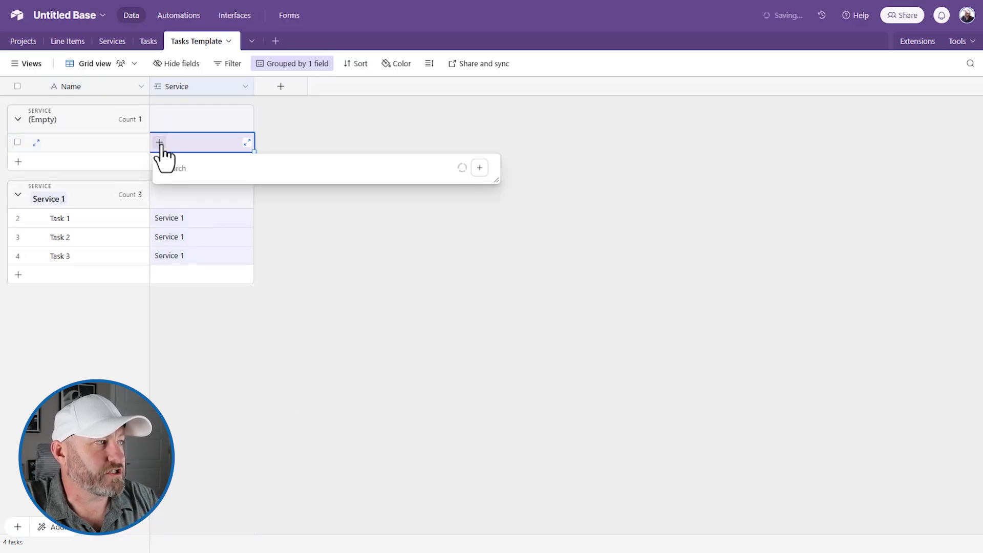
left_click(184, 247)
left_click(106, 261)
type("Task 4")
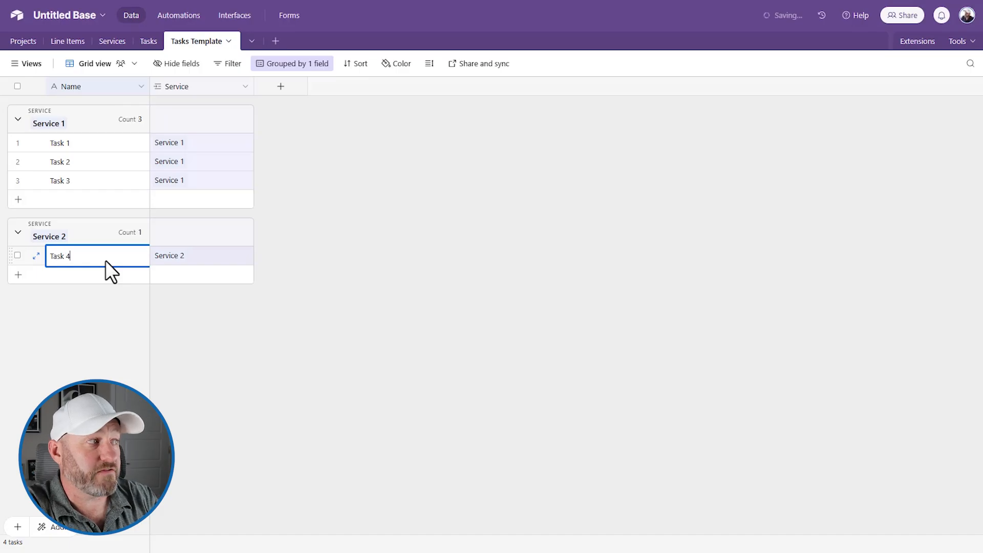
key("shift+Return")
type("Task 5")
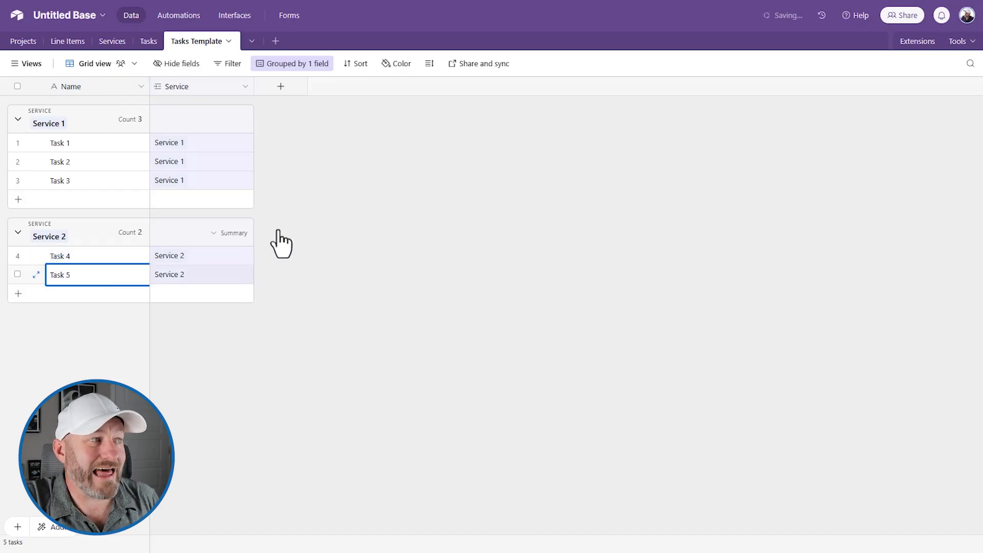
left_click(305, 239)
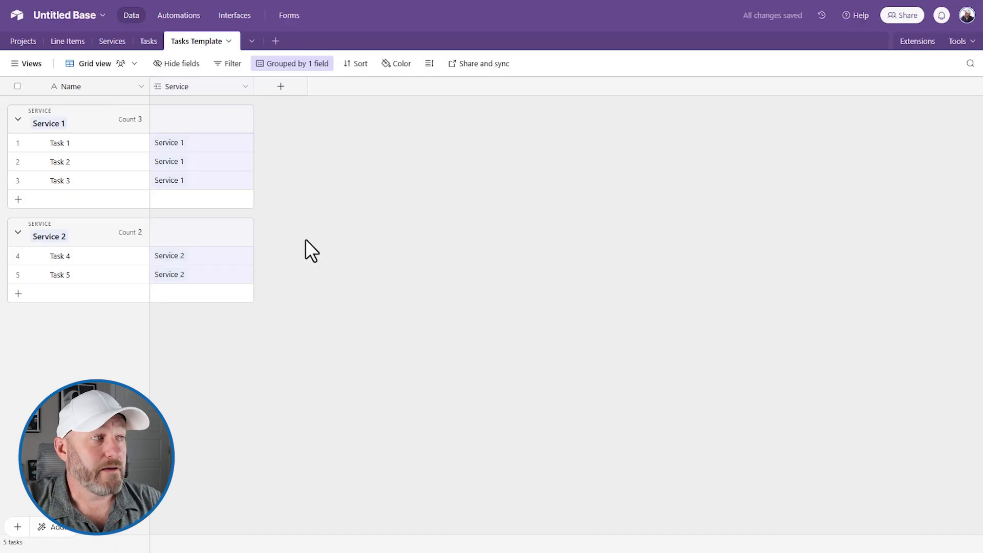
left_click(103, 251)
Add a long text field named Notes to the Tasks Template table.
left_click(284, 86)
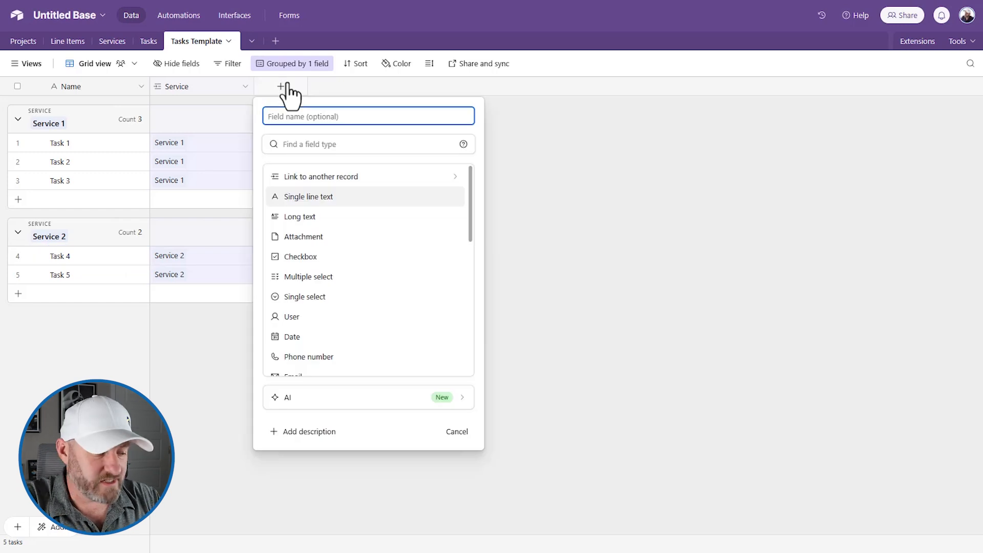
type("Notes")
key("Tab")
type("long")
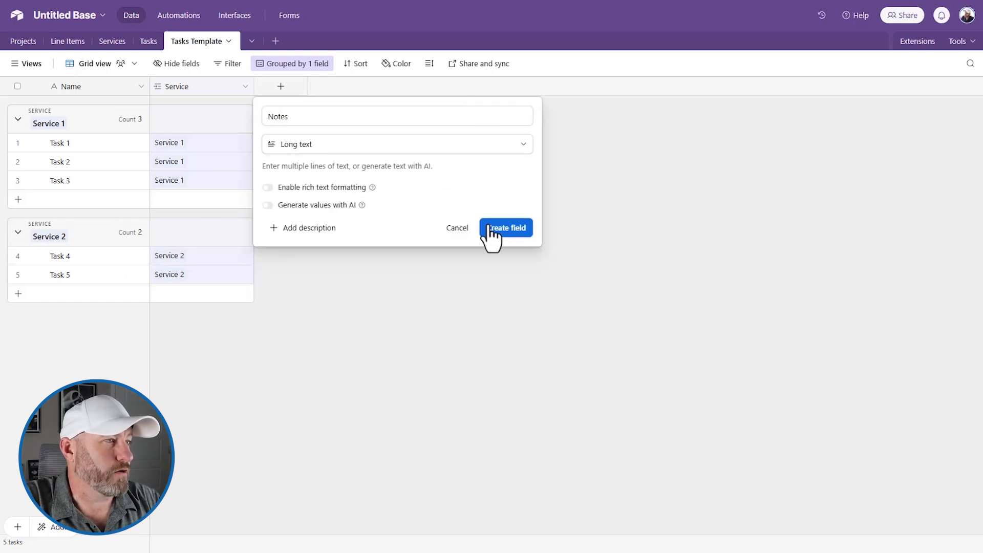
left_click(507, 233)
Enter "sample text (task 4)" as the note for Task 4.
left_click(290, 256)
type("sample text")
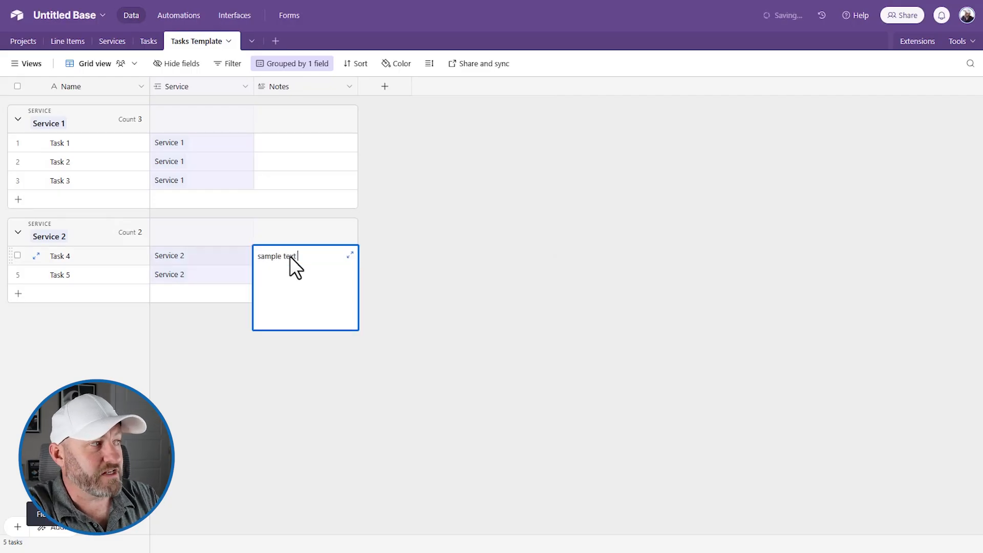
type(" (task 4)")
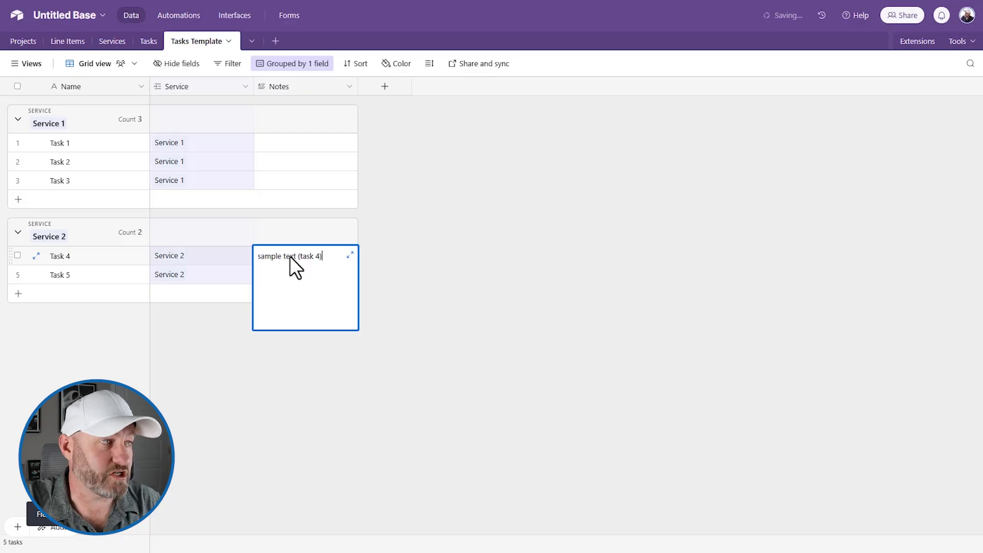
left_click(440, 273)
Add a number field named Order with 0 decimal places to the Tasks Template table.
left_click(385, 87)
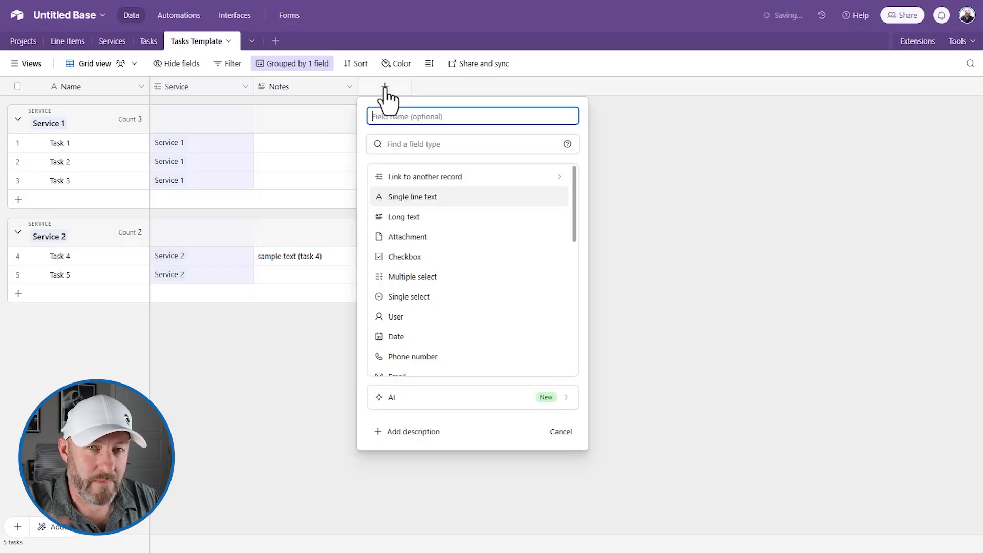
type("Order")
key("Tab")
type("num")
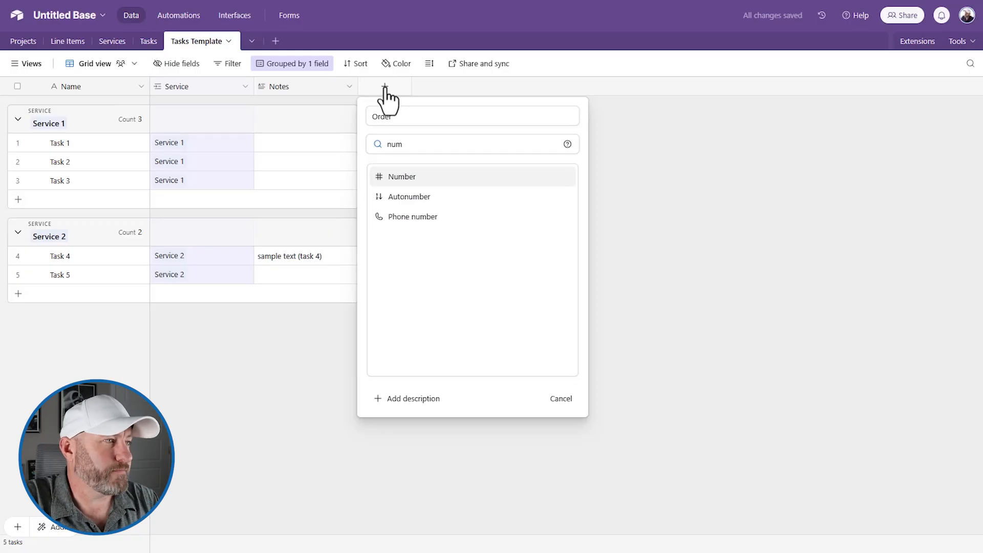
left_click(436, 178)
left_click(401, 316)
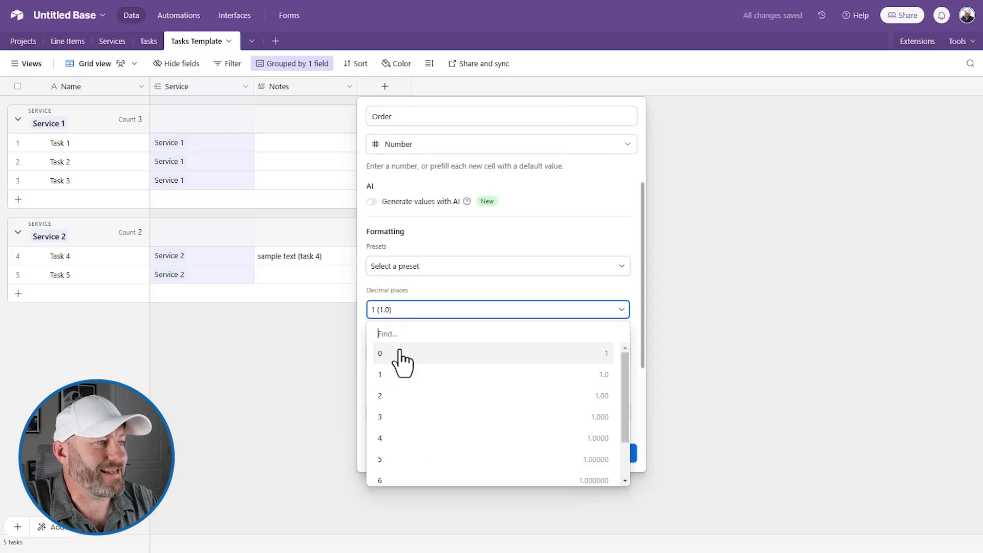
left_click(399, 349)
left_click(610, 453)
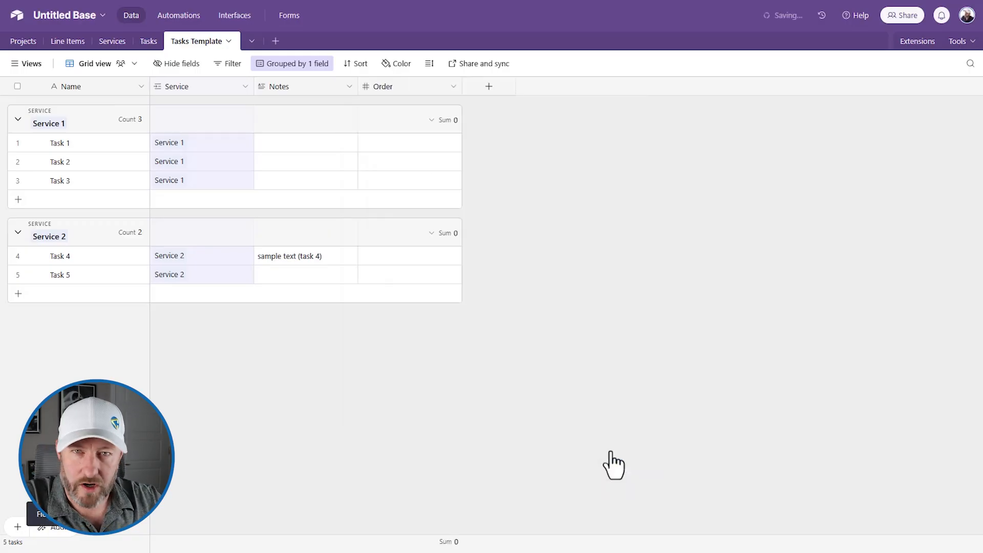
Set Order to 1, 2, 3 for the Service 1 tasks and 1, 2 for the Service 2 tasks, and narrow the Order column.
left_click(431, 141)
type("1")
left_click(432, 167)
type("2")
left_click(436, 181)
type("3")
left_click(432, 263)
type("1")
left_click(433, 276)
type("2")
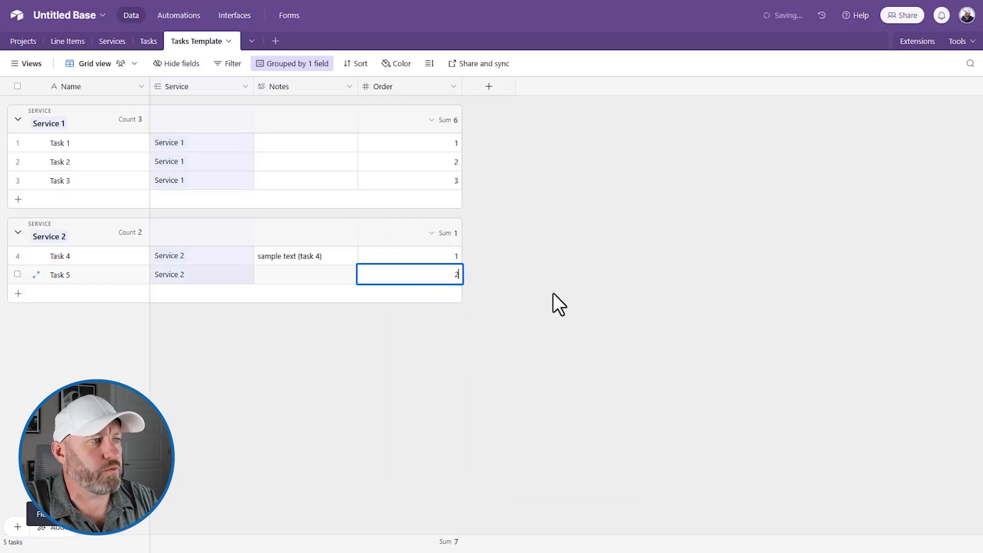
left_click(553, 293)
left_click_drag(458, 88, 407, 88)
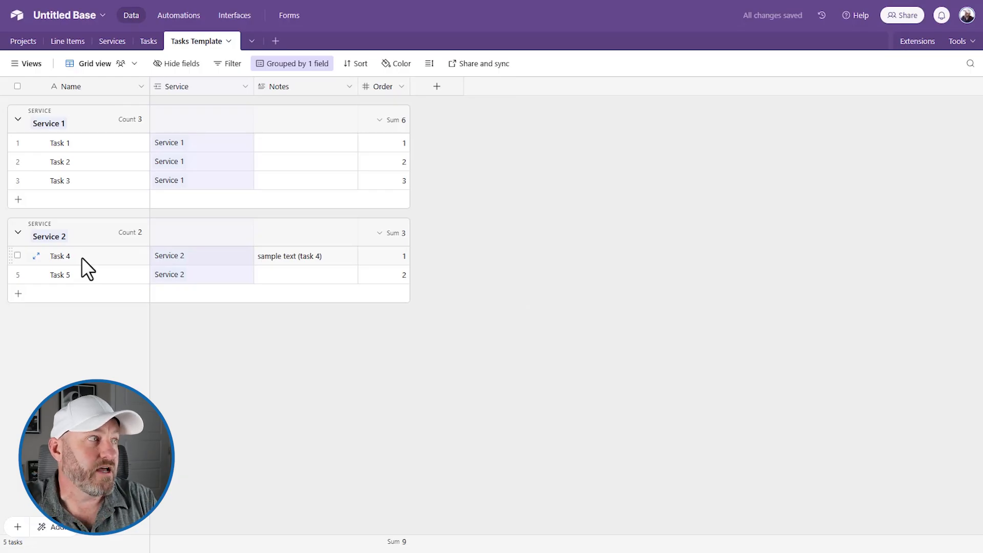
Swap the order of the Service 2 tasks by setting Order to 2 for Task 4 and 1 for Task 5.
left_click_drag(81, 258, 84, 269)
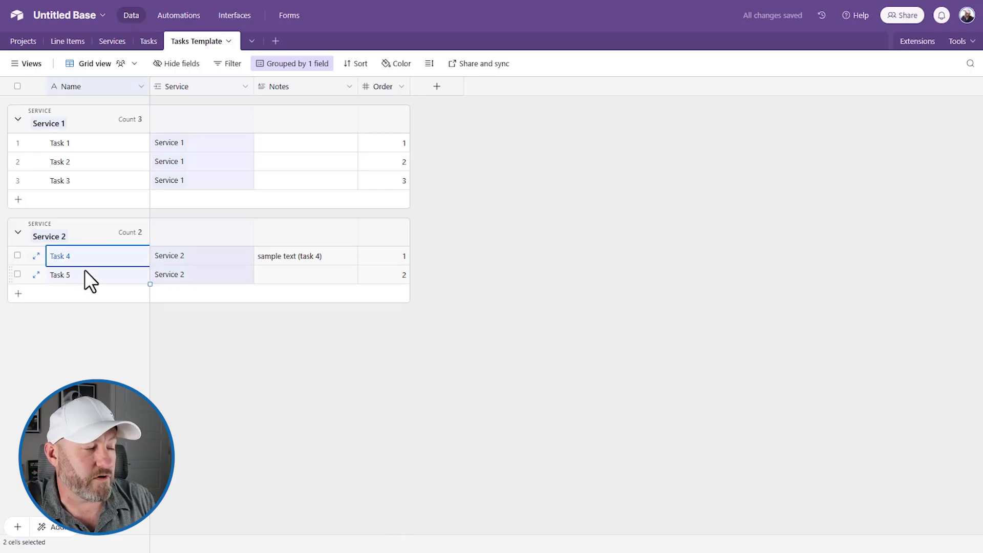
left_click(392, 257)
type("2")
left_click(502, 287)
Sort the Tasks Template records by the Order field in ascending order.
left_click(401, 86)
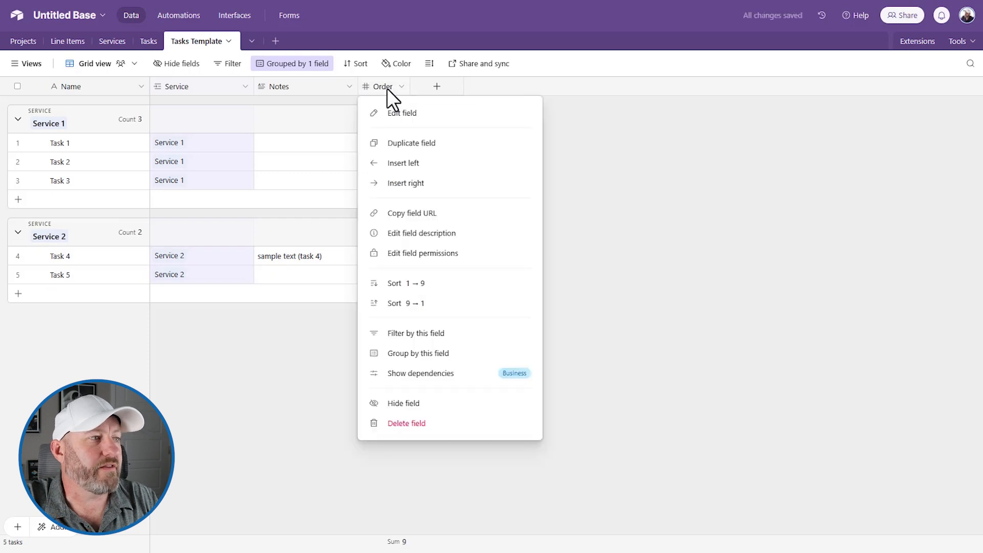
left_click(405, 283)
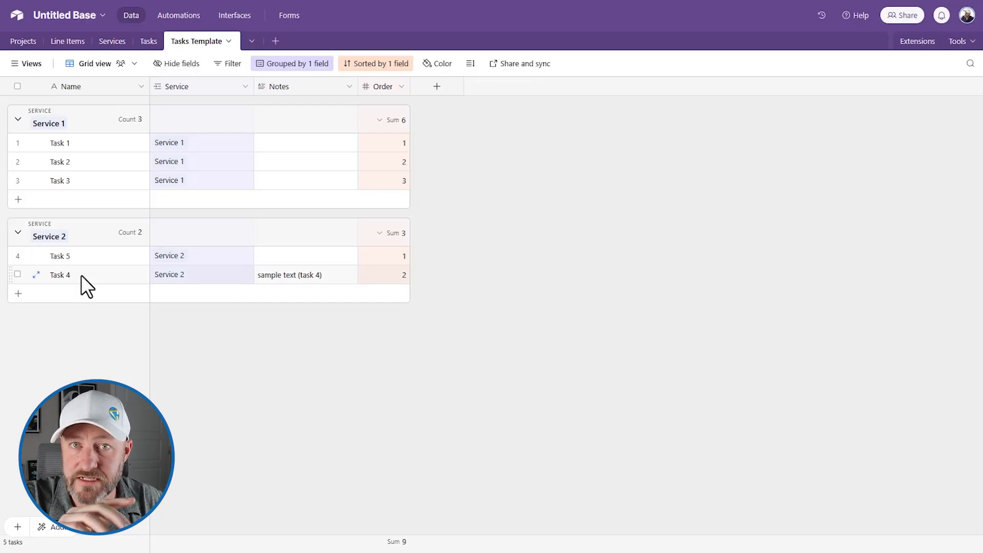
left_click(81, 275)
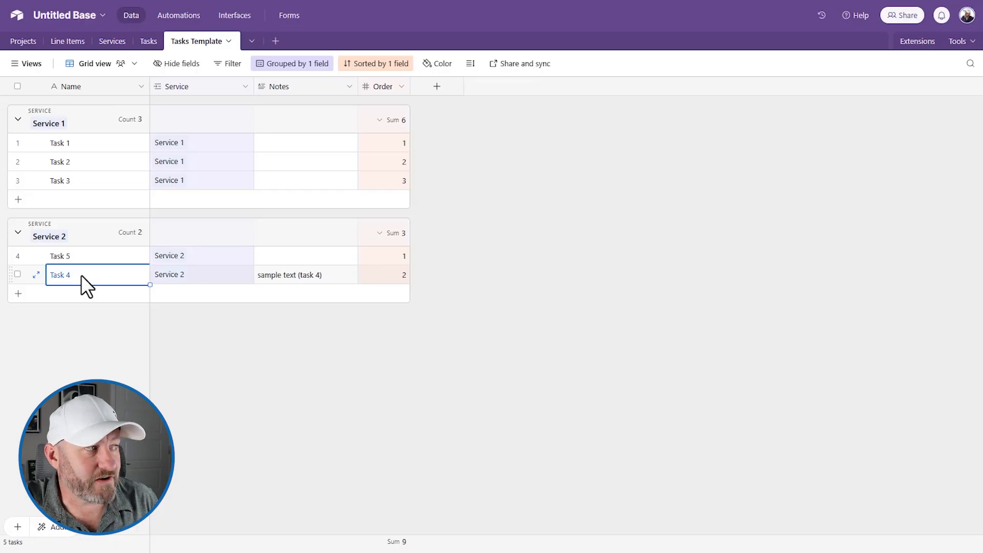
left_click(80, 263)
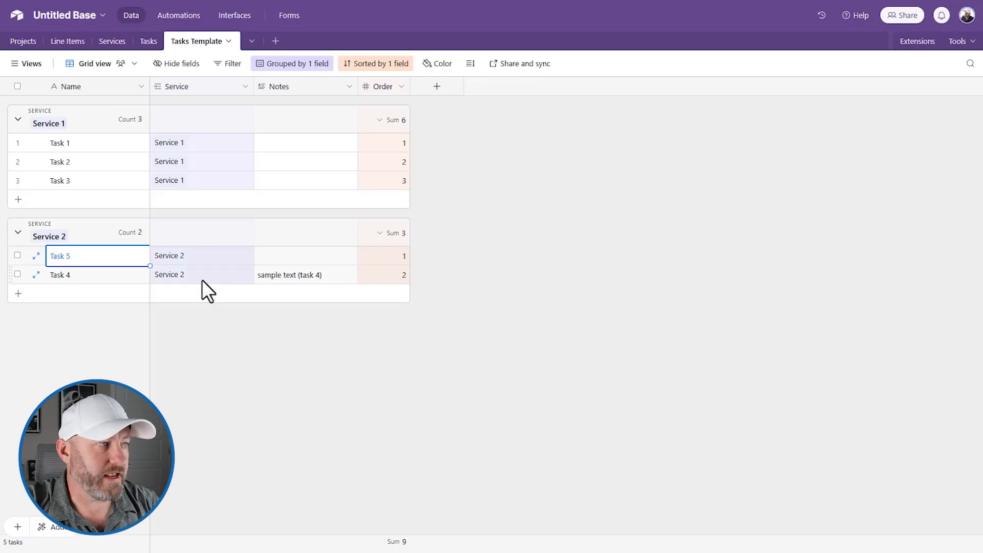
left_click(431, 245)
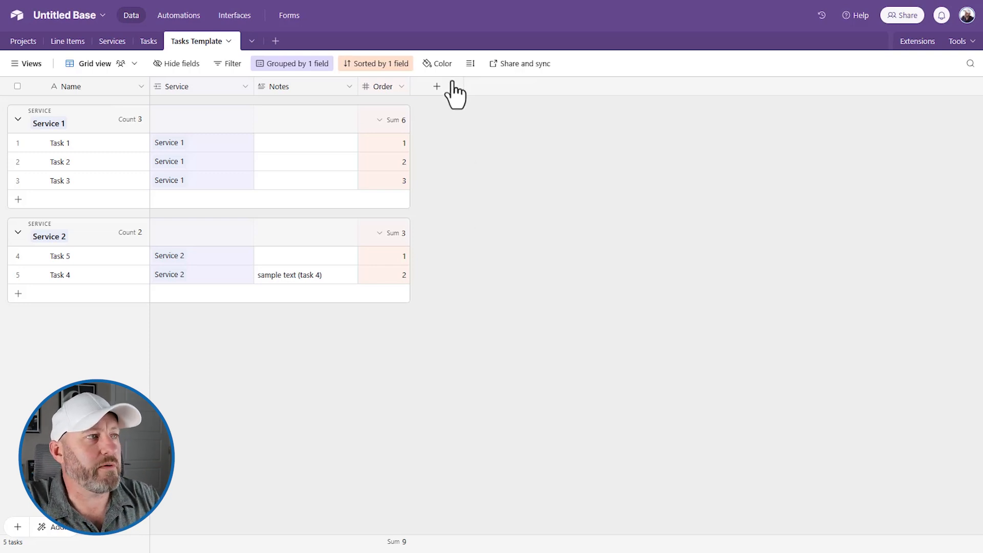
Start a new Tasks Template field named Status with the single select type.
left_click(436, 86)
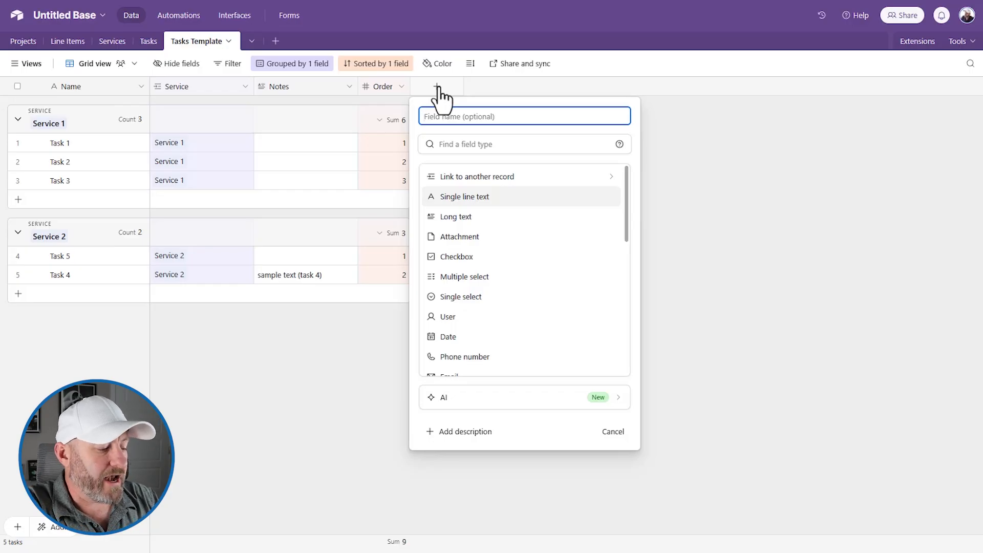
type("Status")
key("Tab")
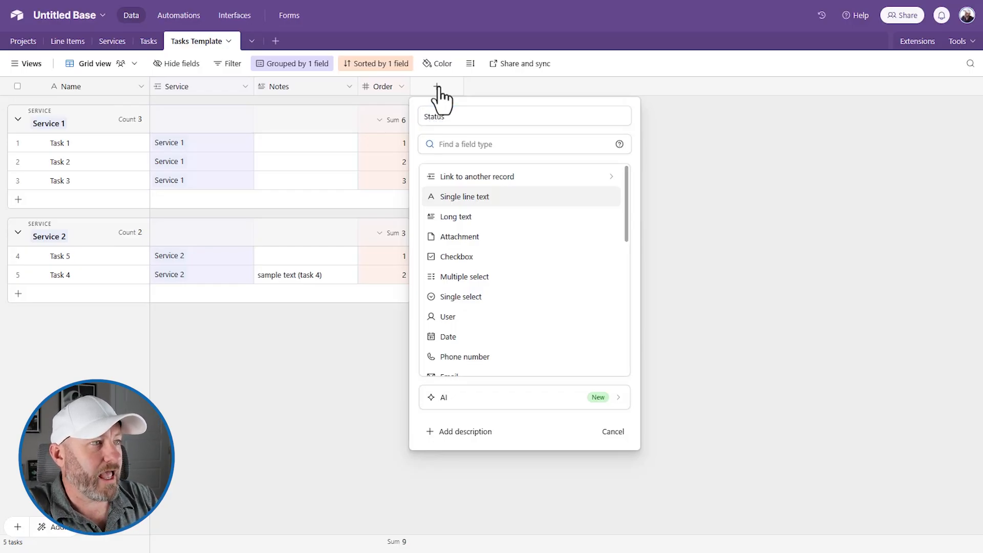
type("sing")
left_click(466, 176)
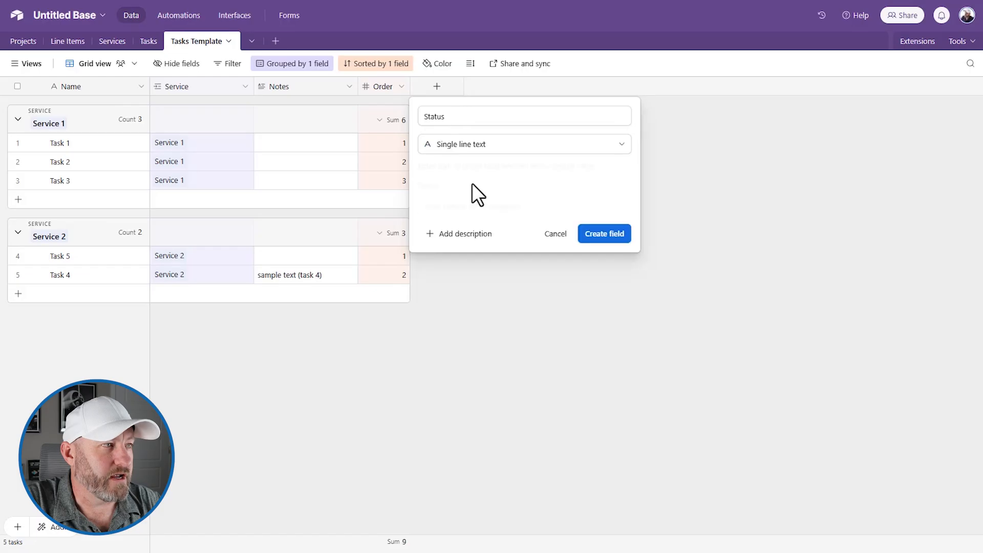
left_click(465, 145)
left_click(466, 197)
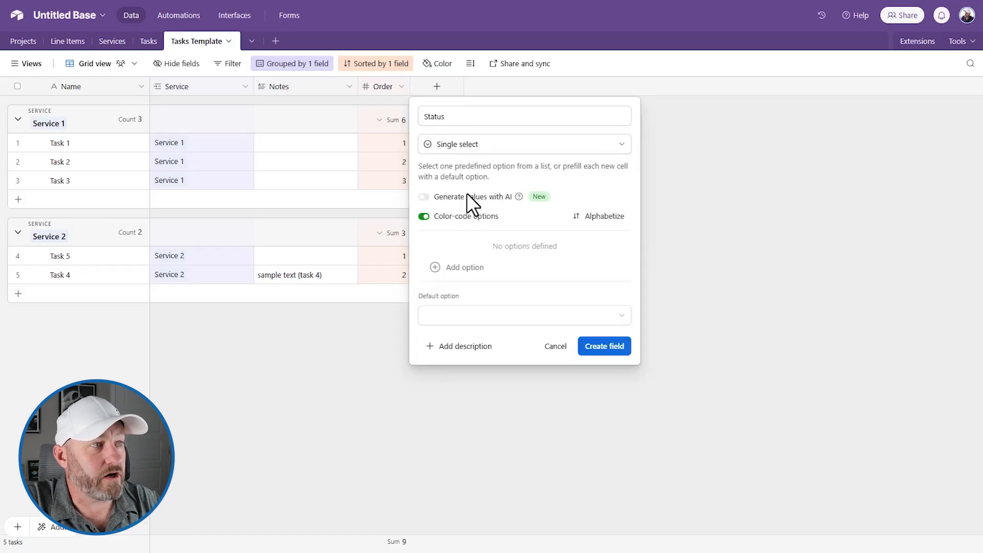
Give the Status field the options Active and Inactive and create the field.
left_click(452, 267)
type("A")
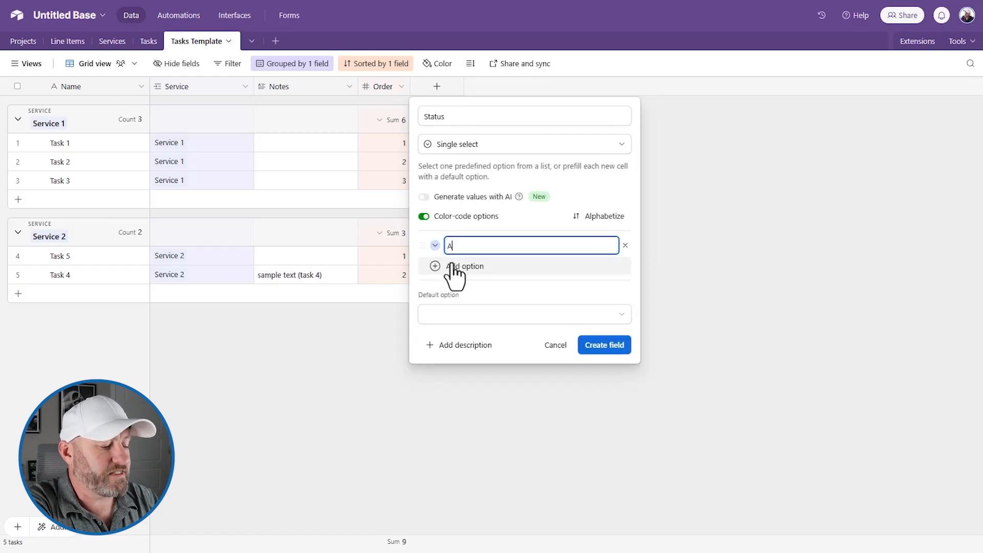
type("ctive")
left_click(452, 267)
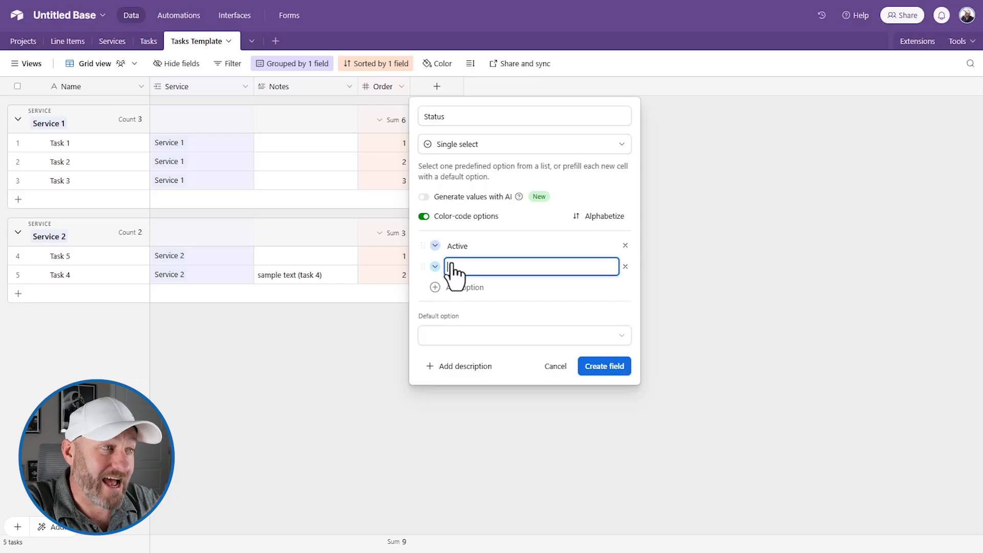
type("Inactive")
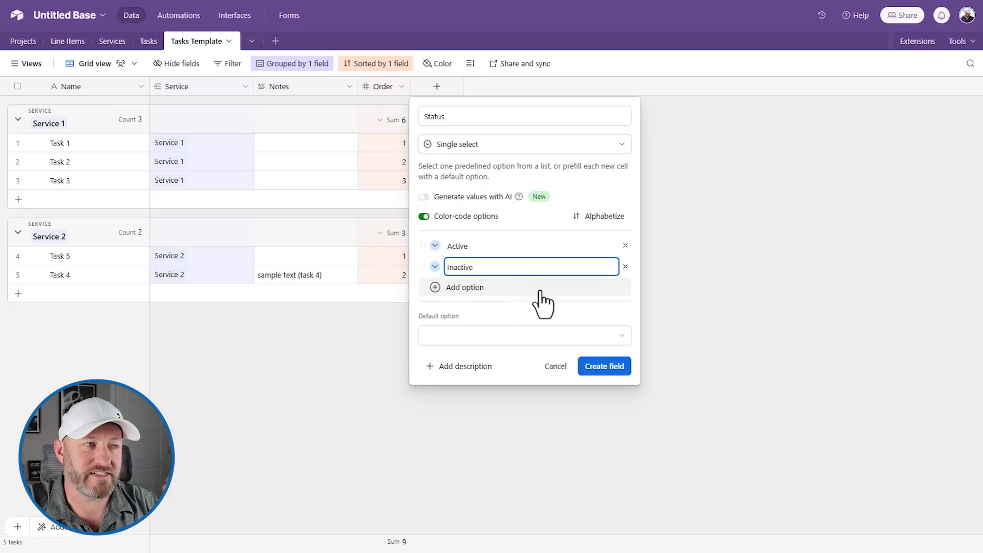
left_click(633, 297)
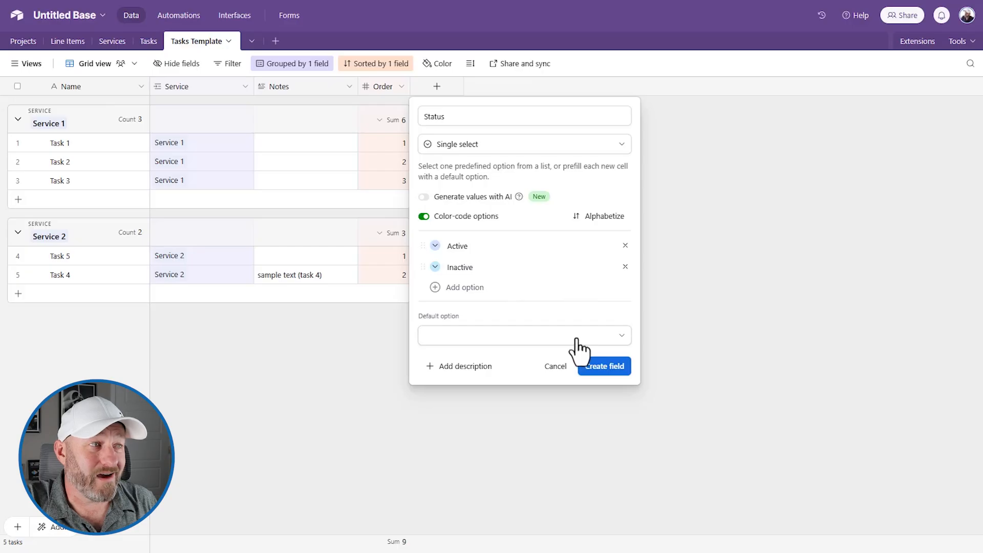
left_click(611, 365)
Set Status to Active for all five task records under Service 1 and Service 2.
left_click(485, 149)
left_click(484, 148)
left_click(479, 202)
left_click(508, 149)
left_click(536, 145)
left_click(507, 151)
left_click_drag(515, 151, 514, 190)
left_click(469, 186)
key("ctrl+c")
left_click(456, 263)
key("ctrl+v")
left_click(460, 277)
key("ctrl+v")
left_click(568, 272)
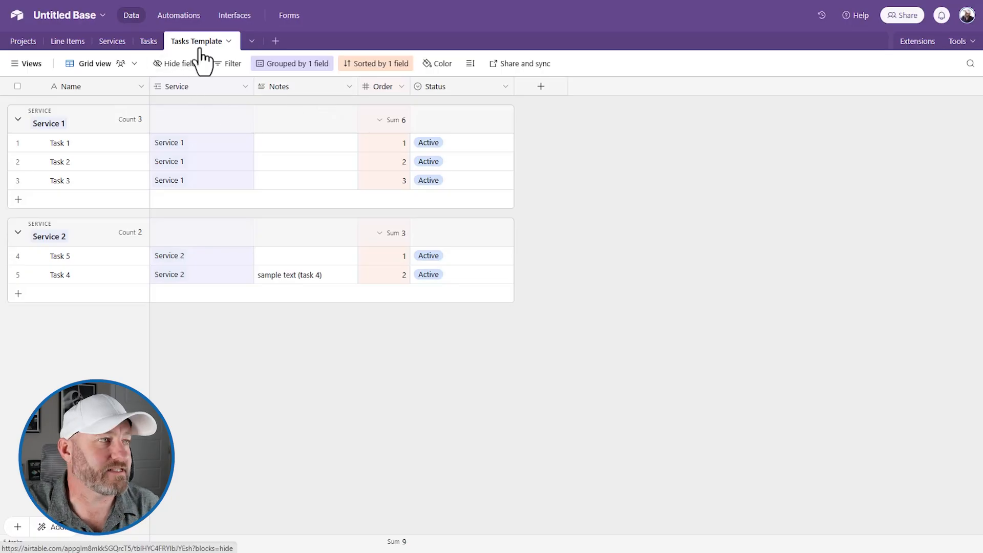
Narrow the Status column in the Tasks Template table.
left_click_drag(513, 86, 476, 94)
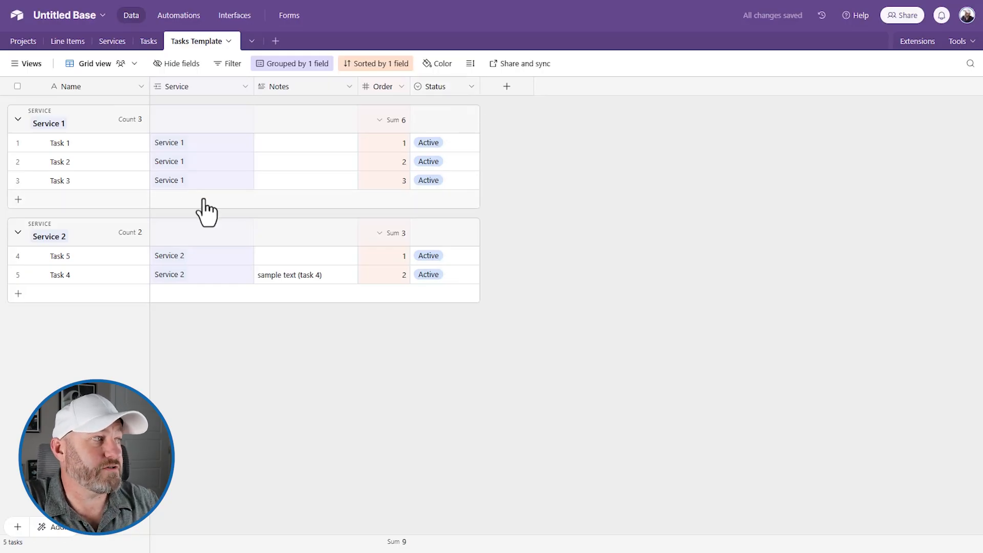
left_click(439, 179)
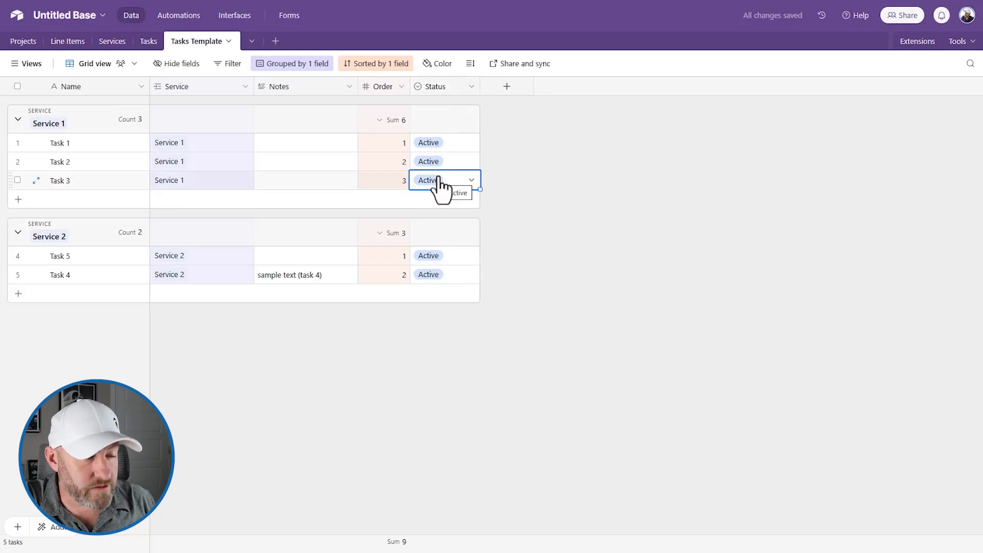
left_click(269, 143)
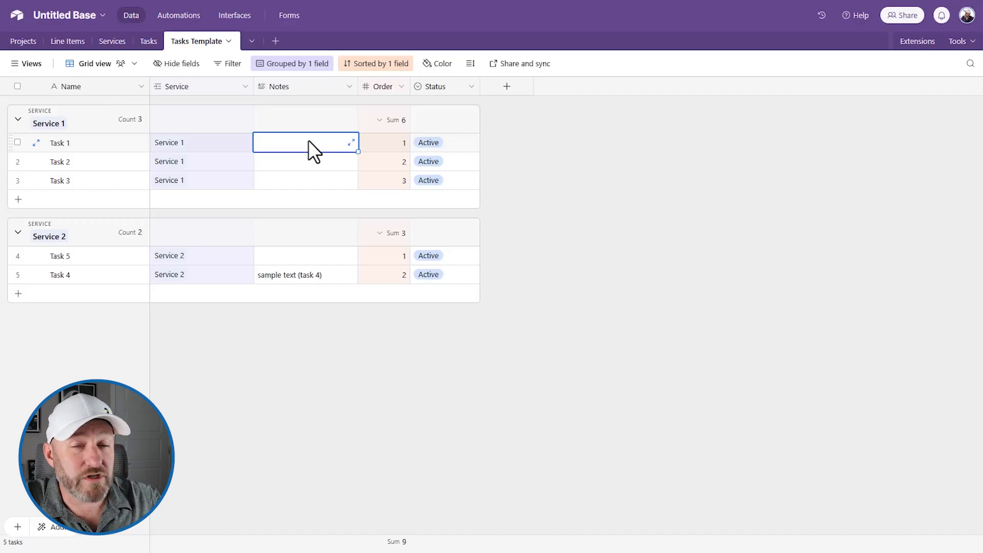
Review the Tasks, Services and Line Items tables, the line item quantities, and the template tasks grouped under Service 1 and Service 2.
left_click(150, 45)
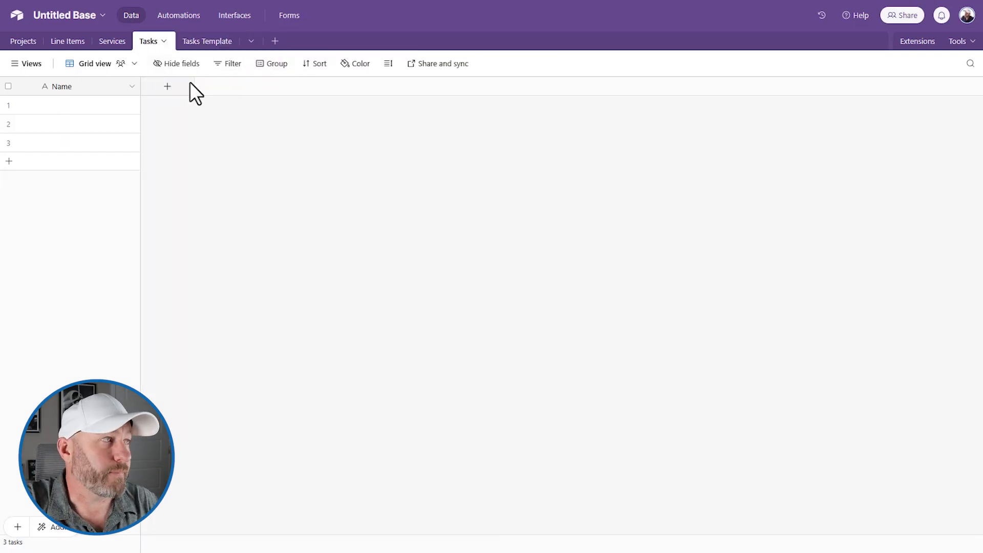
left_click(197, 42)
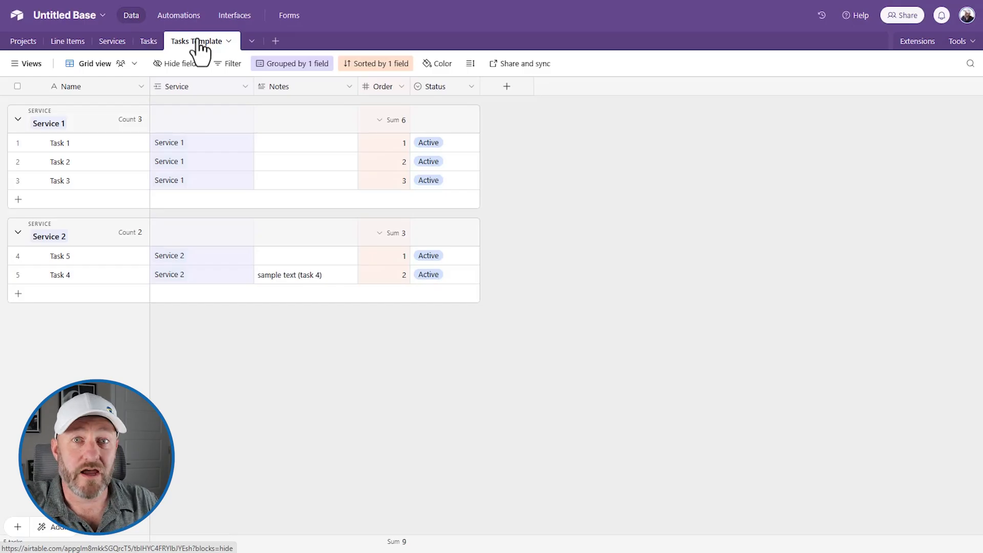
left_click(113, 42)
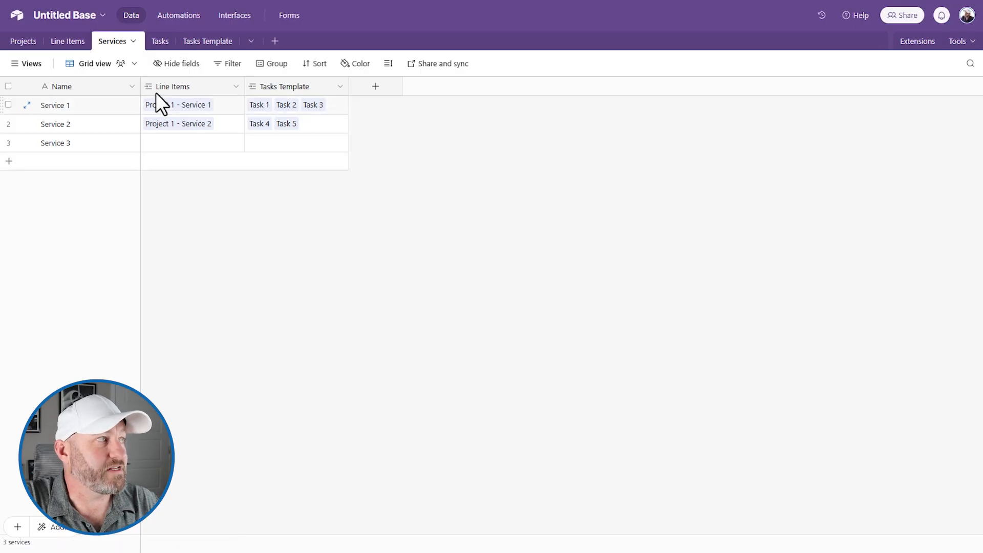
left_click(70, 41)
left_click(326, 161)
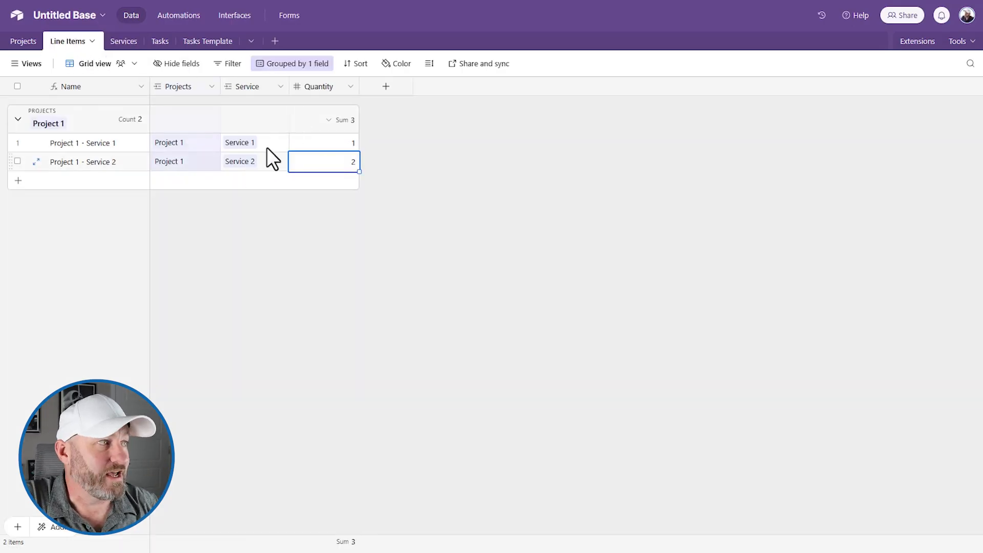
left_click(327, 139)
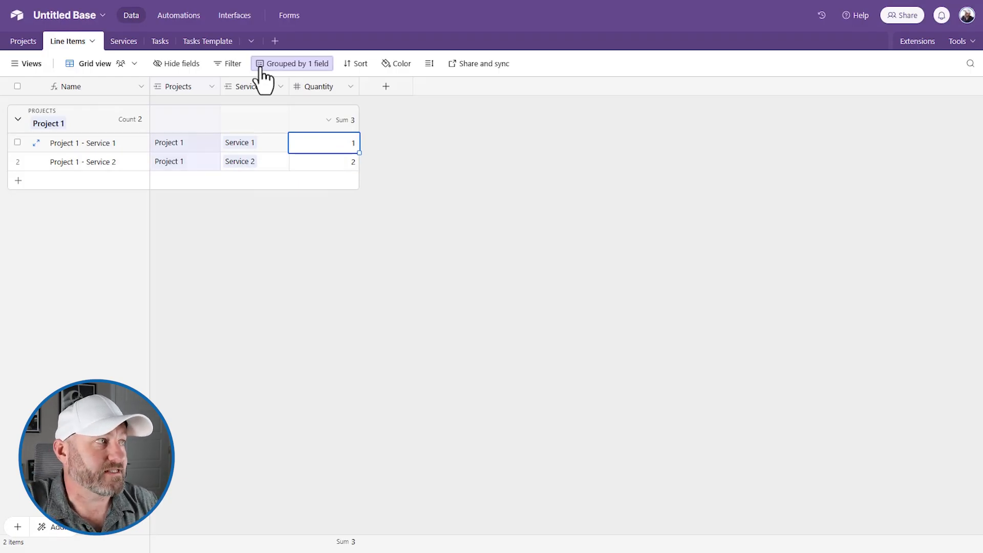
left_click(207, 41)
left_click_drag(97, 142, 109, 188)
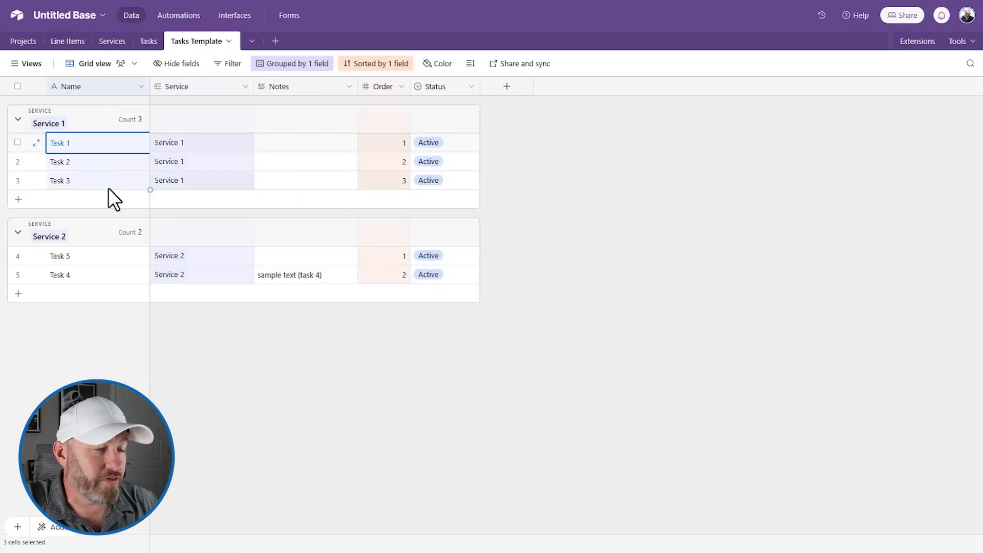
left_click_drag(97, 255, 100, 274)
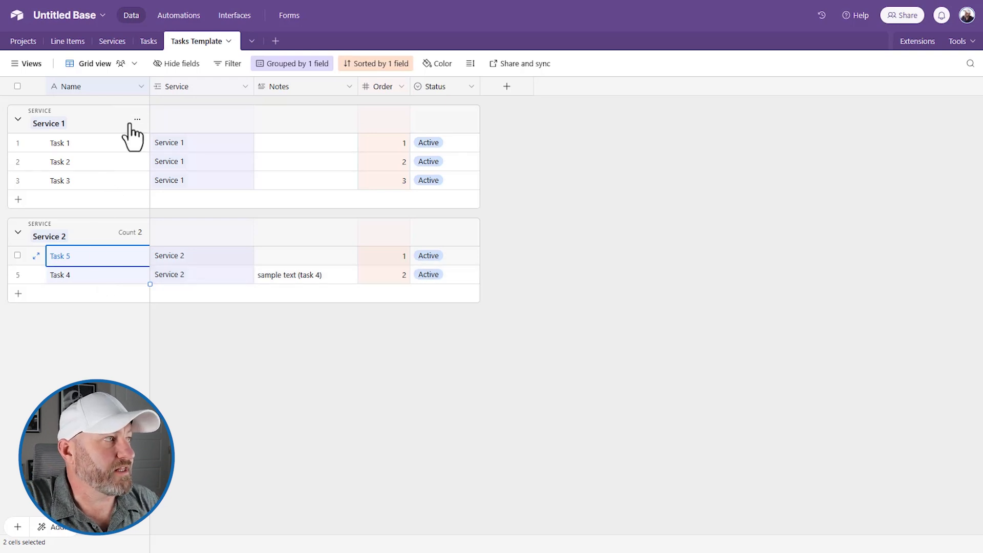
Add a Line Items field to the Tasks table that links to the Line Items table, with linking to multiple records turned off.
left_click(149, 41)
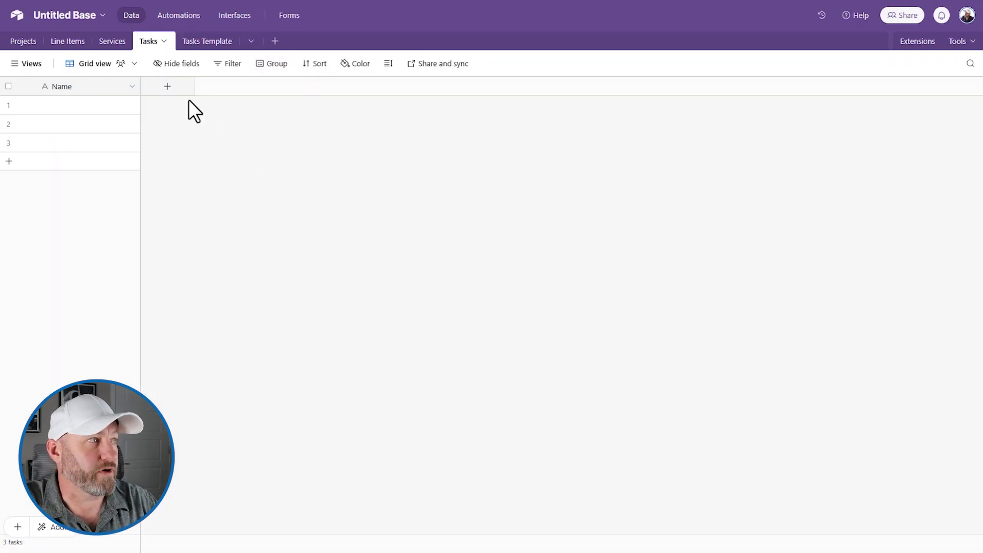
left_click(171, 91)
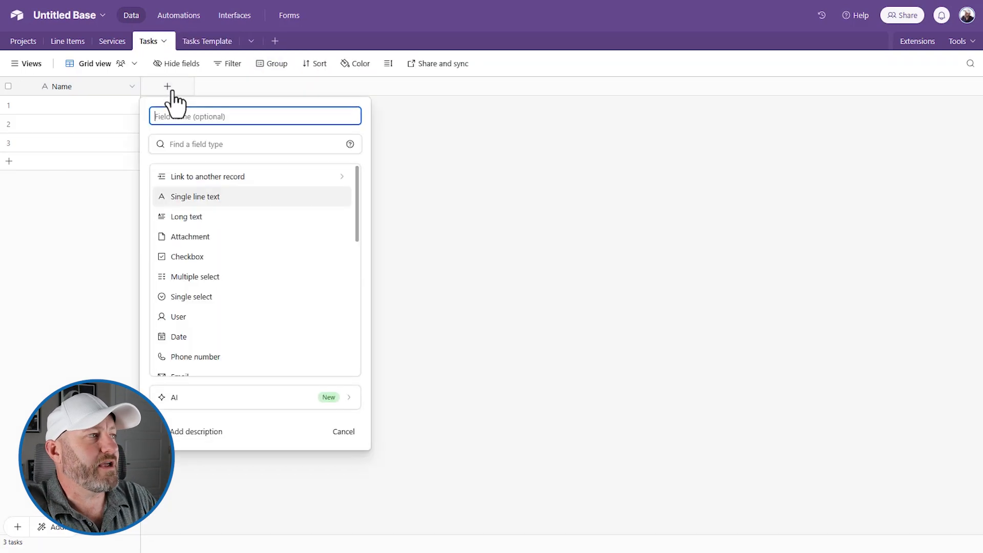
type("Line")
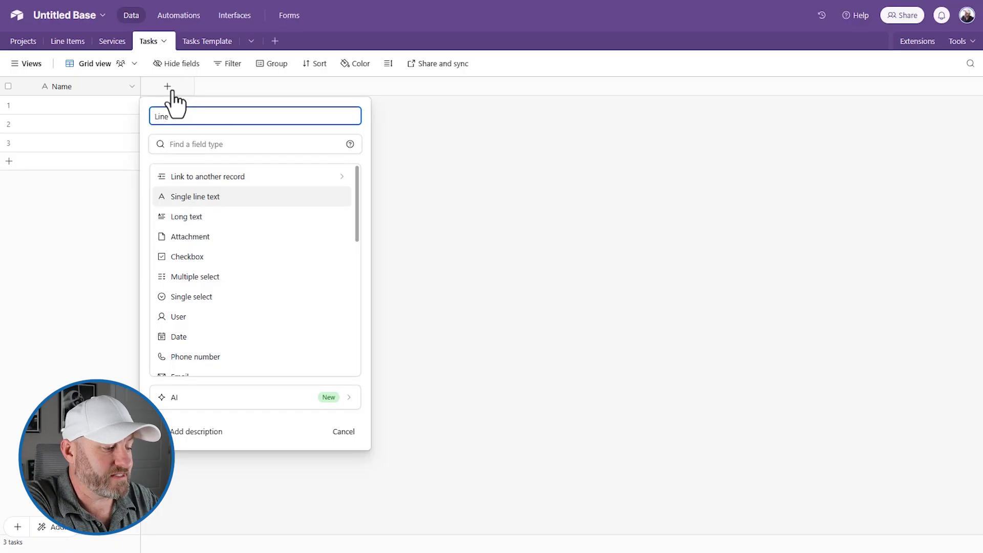
type(" Items")
key("Tab")
type("li")
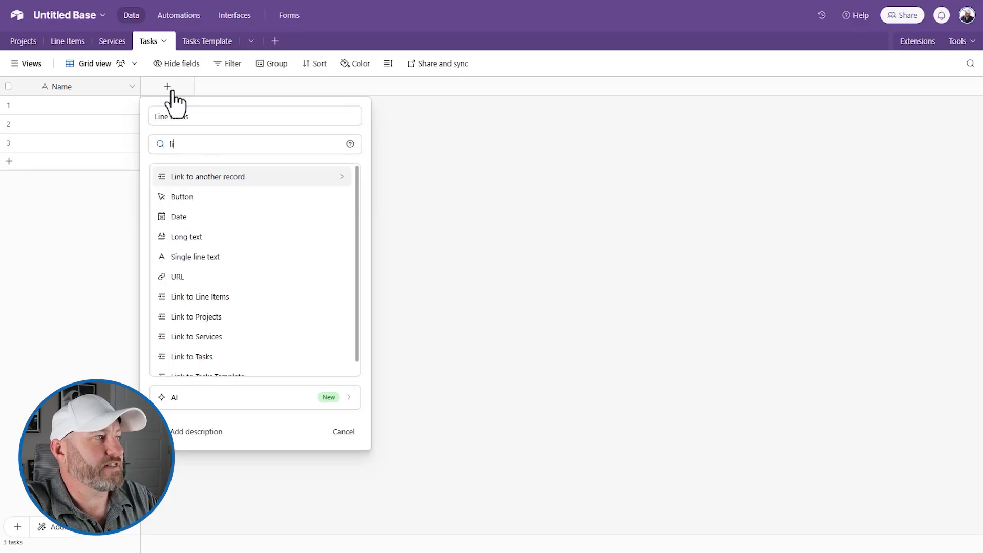
type("ne")
left_click(231, 217)
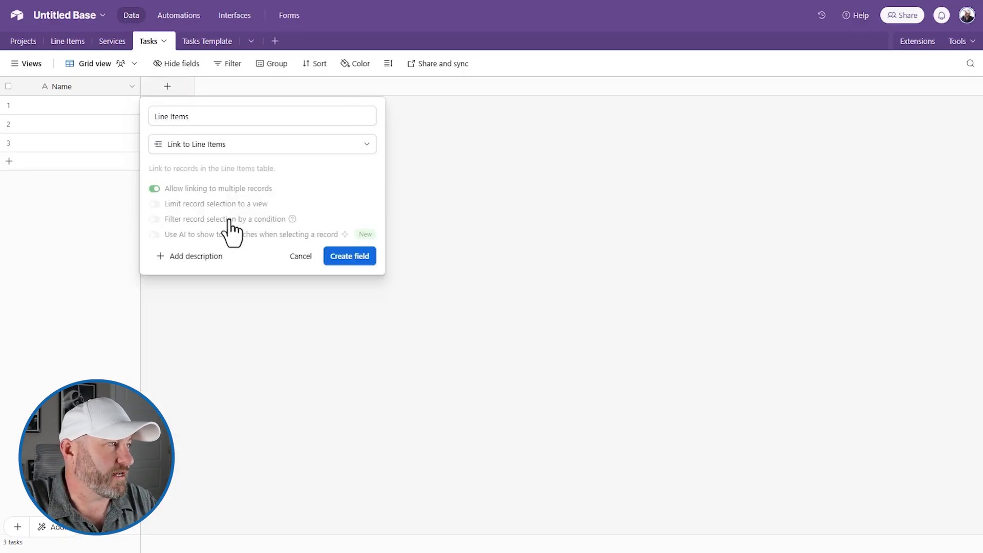
left_click(156, 189)
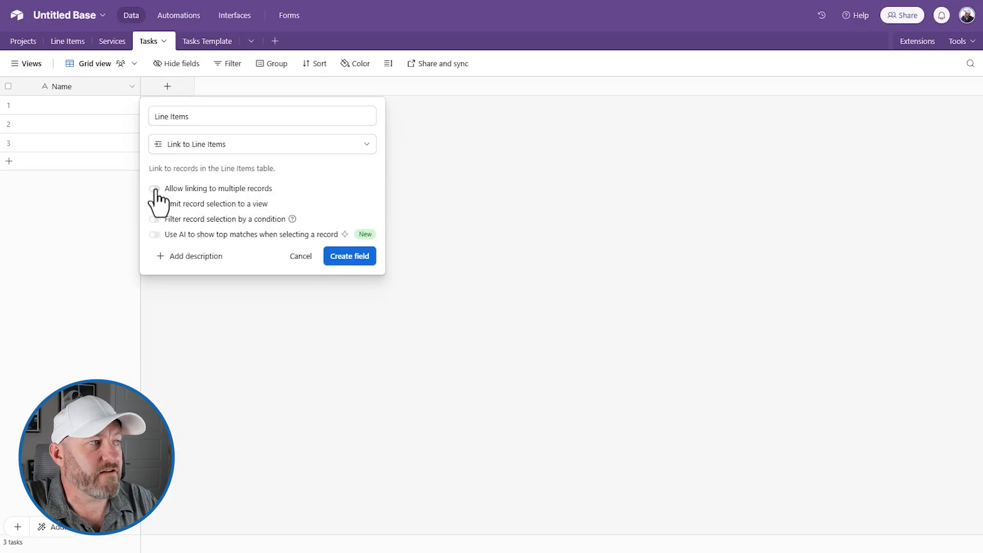
left_click(359, 259)
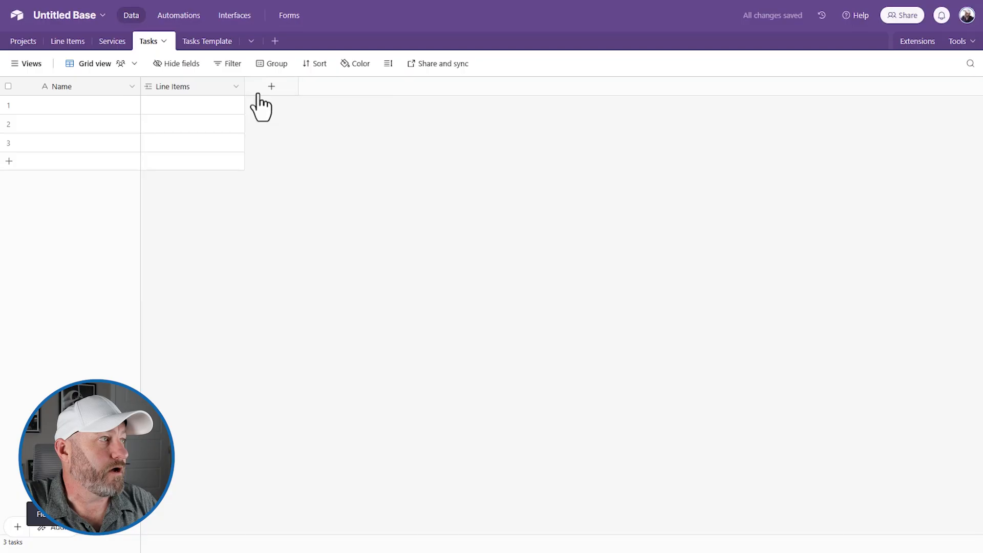
Link the first task record to Project 1 - Service 1 and fill that link down to all three task records.
left_click(165, 105)
left_click(150, 104)
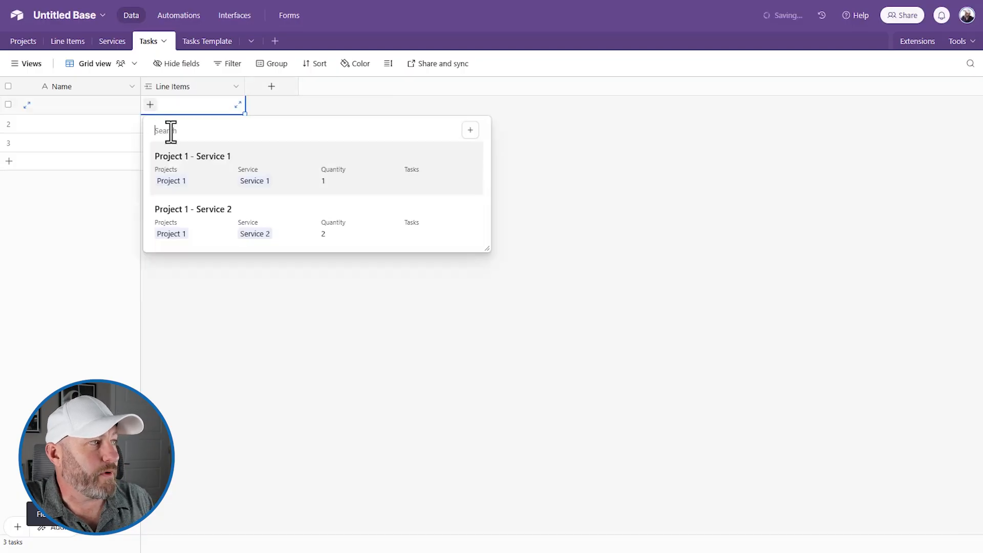
left_click(183, 175)
left_click_drag(242, 114, 233, 147)
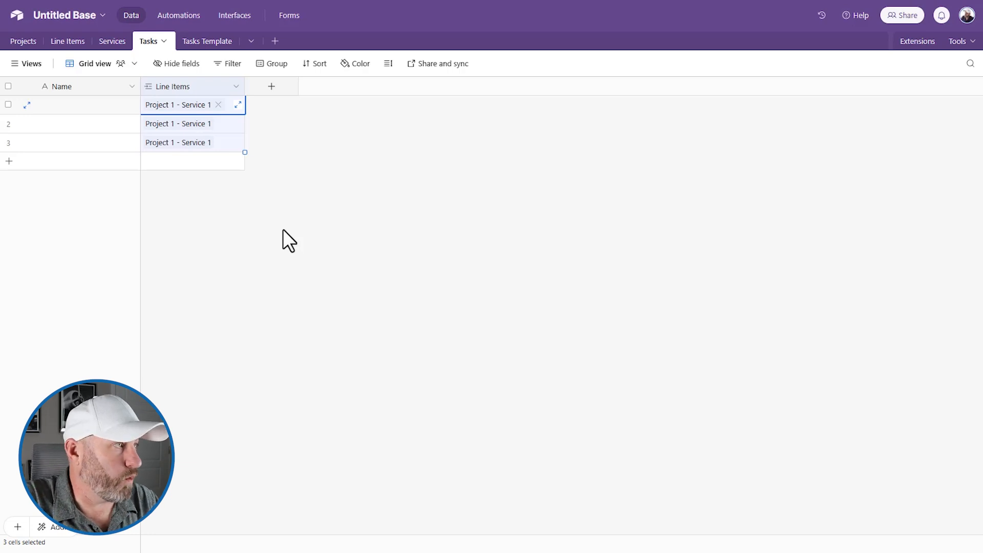
left_click(270, 88)
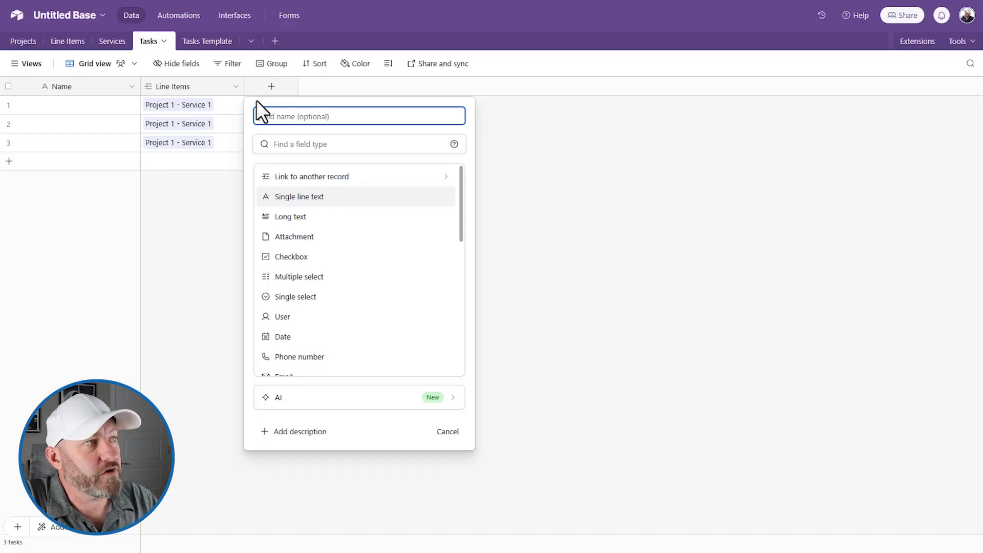
key("Escape")
left_click(202, 42)
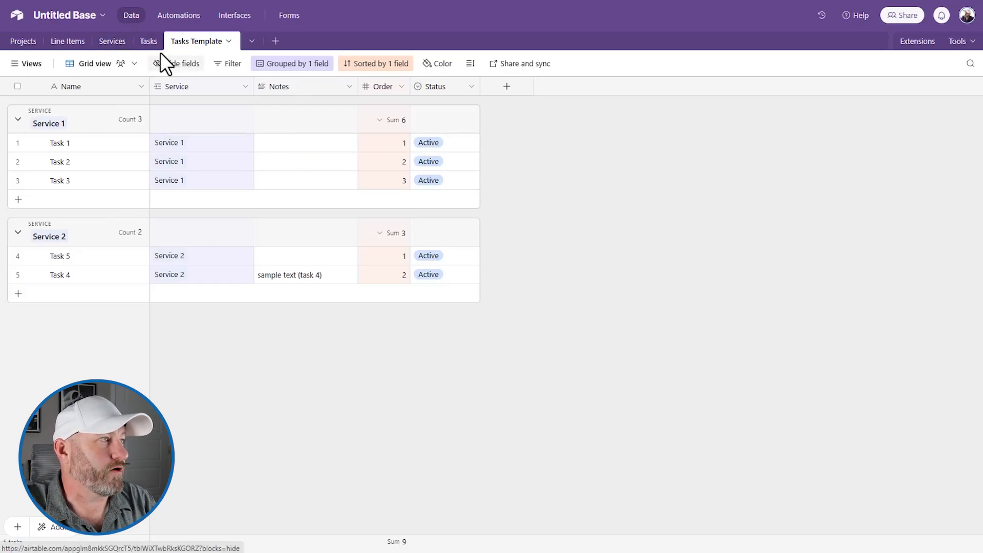
Add a long text field named Notes to the Tasks table.
left_click(149, 43)
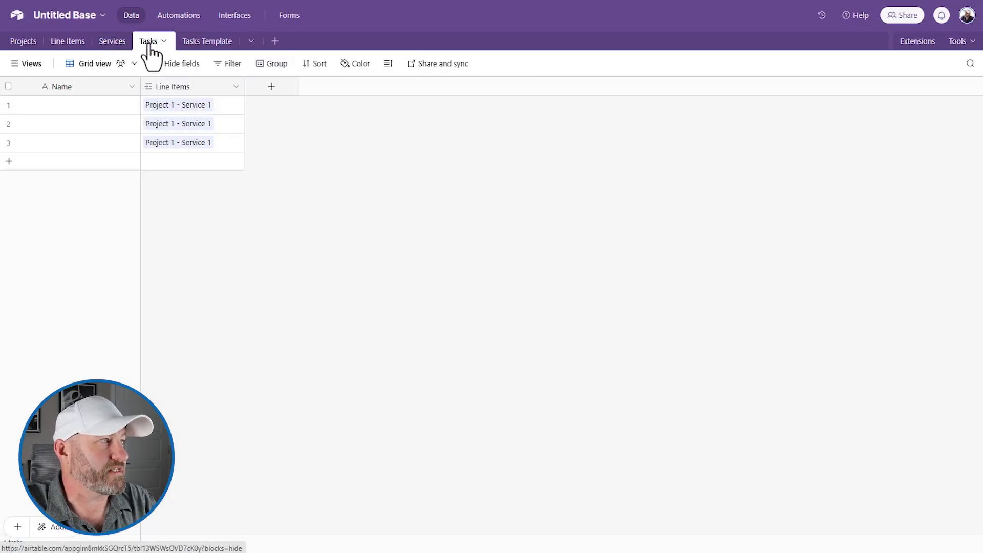
left_click(271, 87)
type("Not")
key("Tab")
type("long")
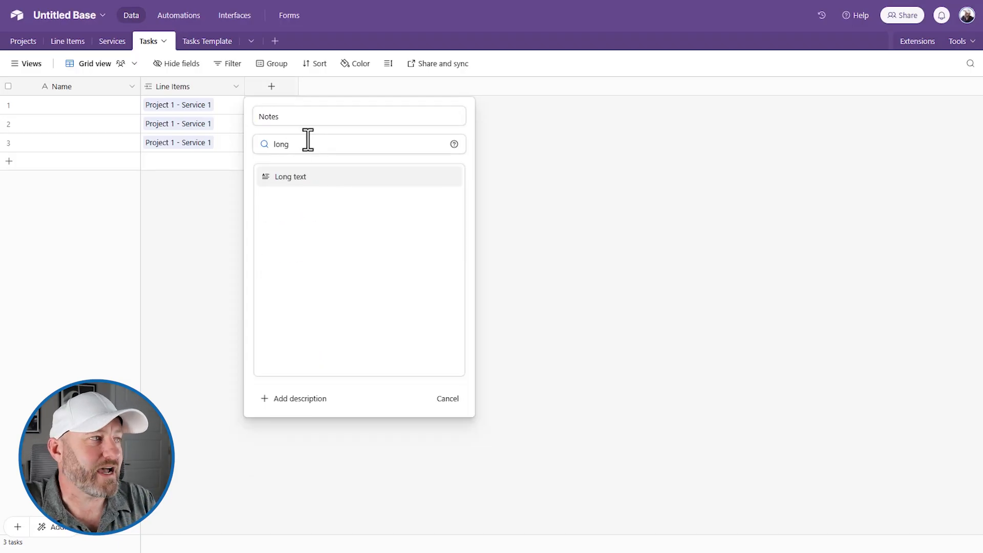
left_click(314, 177)
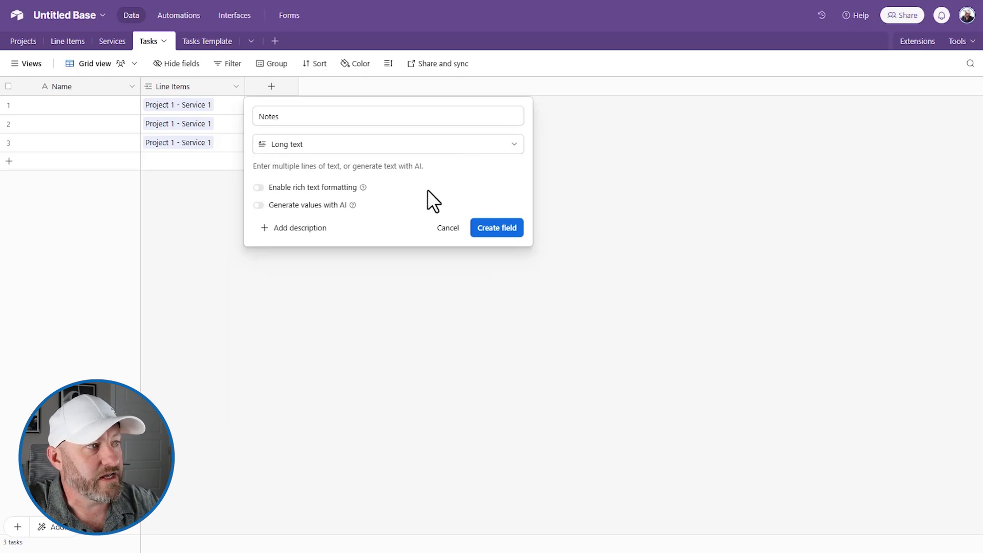
left_click(505, 231)
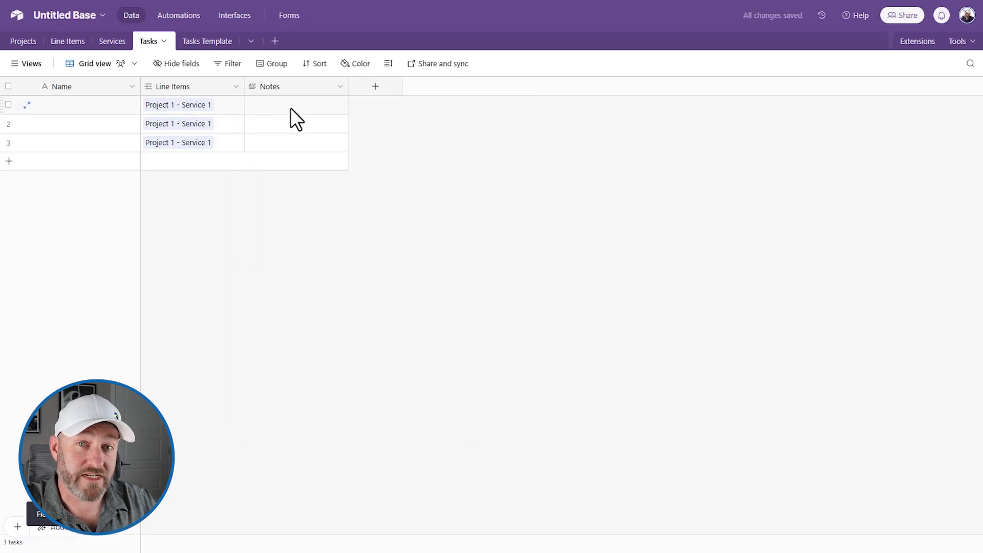
Add a number field named Order to the Tasks table and narrow its column.
left_click(377, 87)
type("Order")
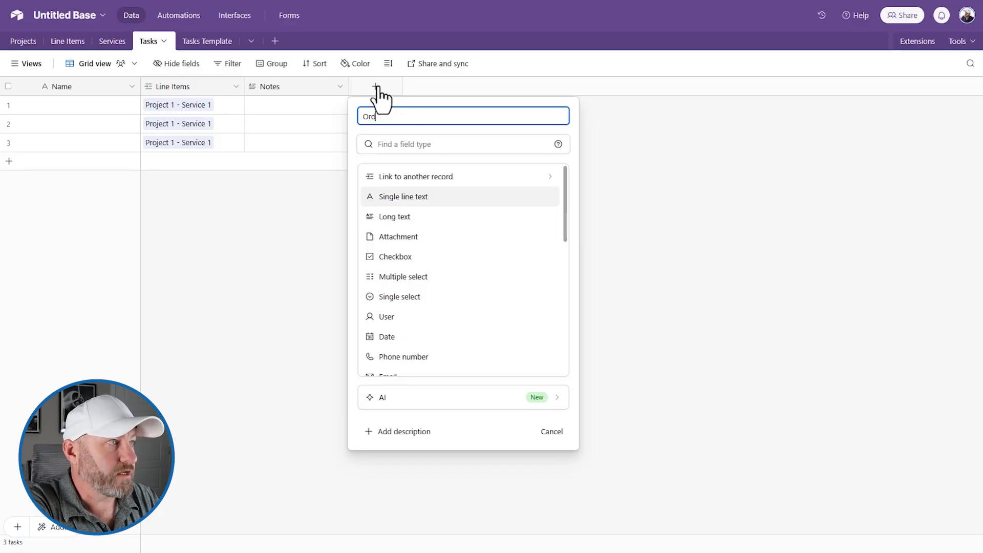
key("Tab")
type("num")
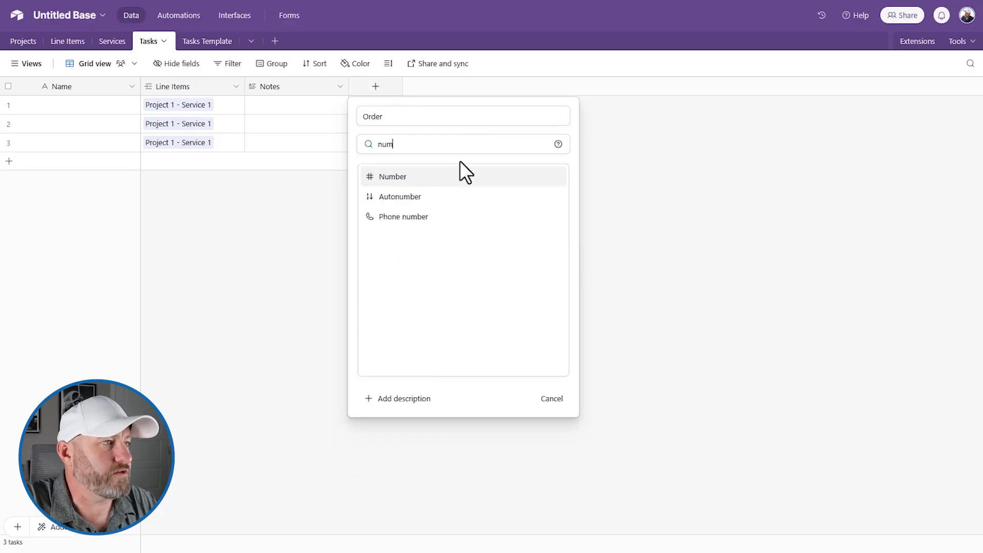
left_click(461, 175)
left_click(413, 310)
left_click(406, 352)
left_click(601, 453)
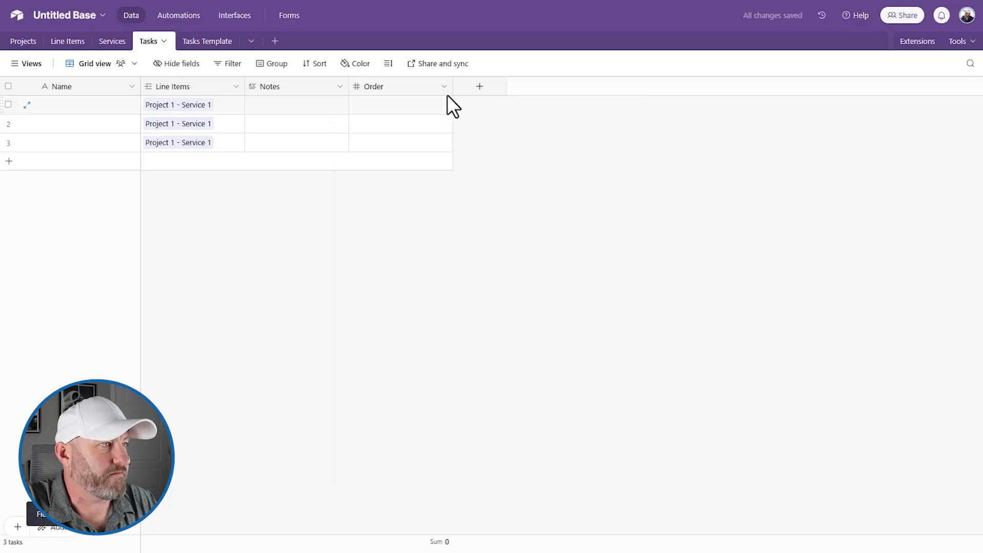
left_click_drag(453, 87, 414, 86)
Copy the Service 1 task names Task 1, Task 2 and Task 3 from Tasks Template into the Name field of the three Tasks records.
left_click(207, 41)
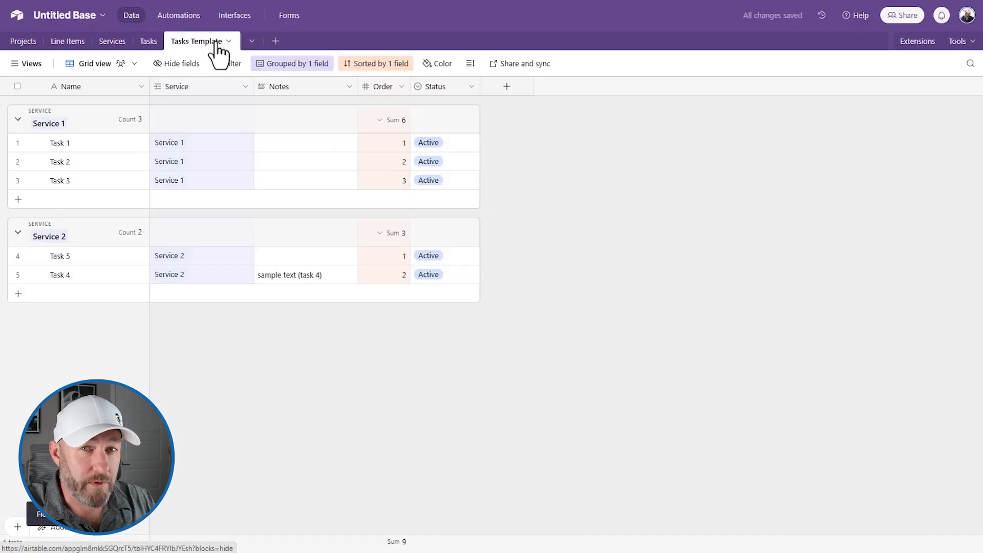
left_click(71, 41)
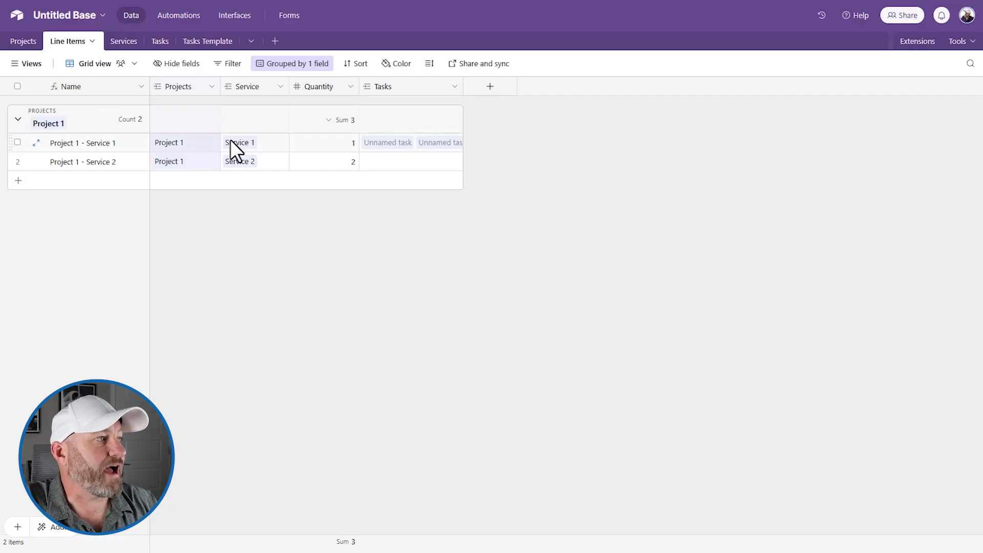
left_click(209, 43)
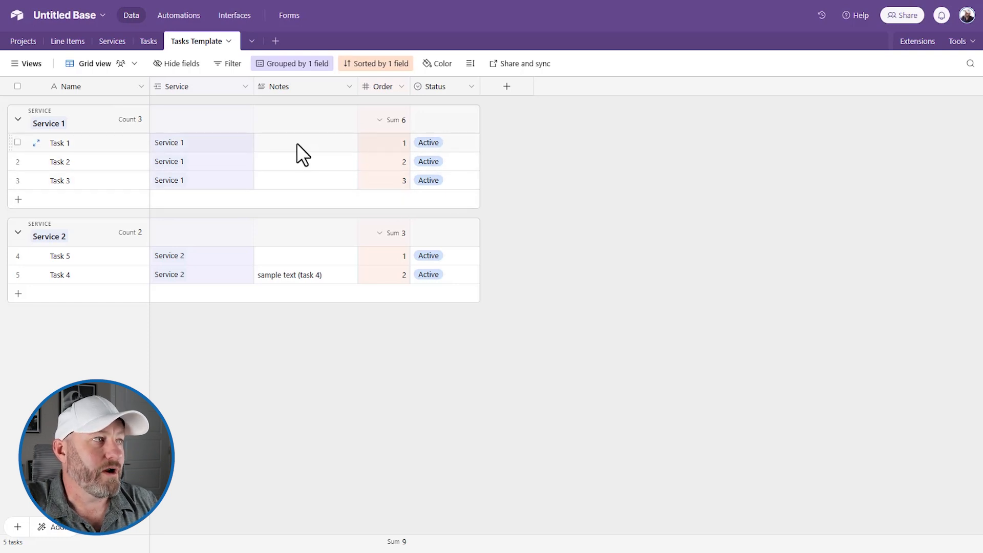
left_click(134, 148)
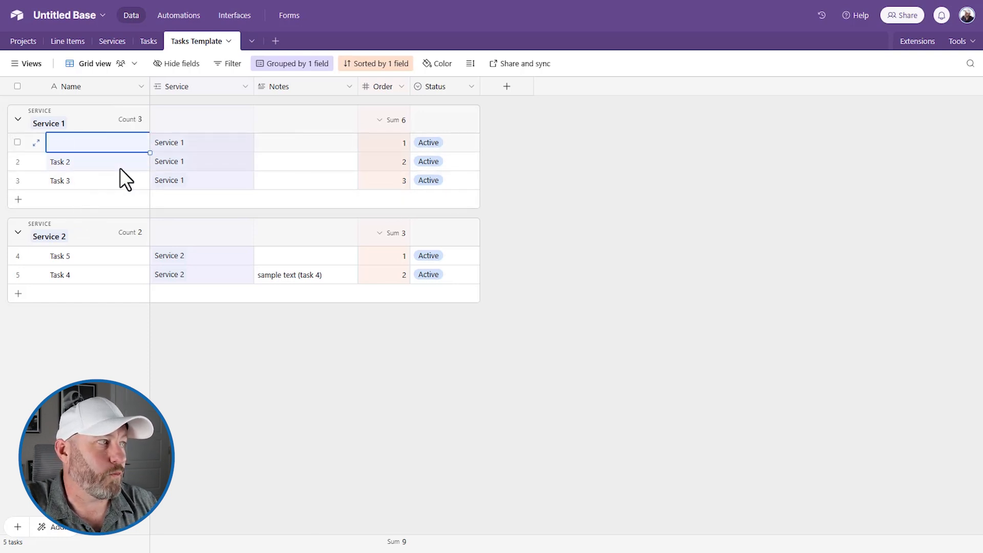
left_click(148, 42)
left_click(98, 107)
type("Task 1 Task 2 Task 3")
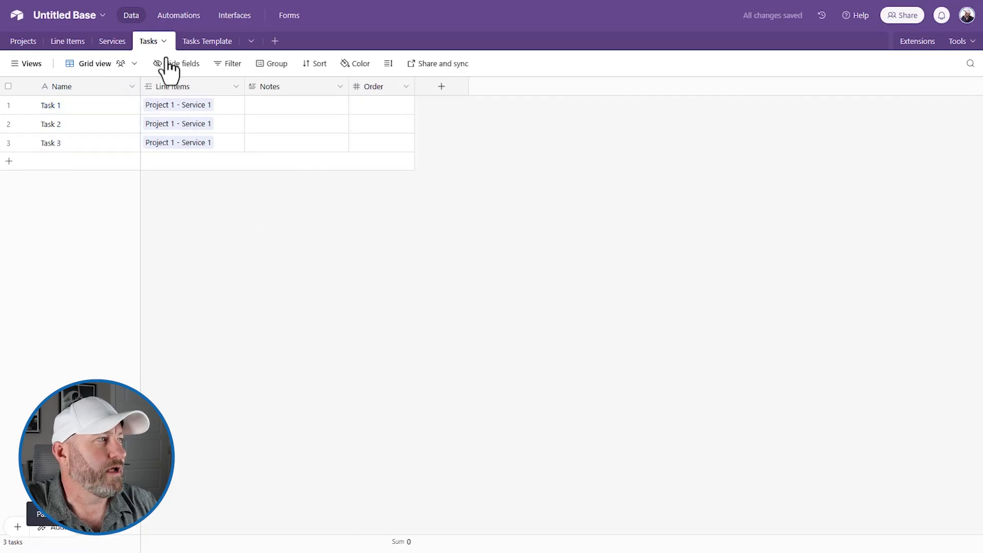
Copy the Service 1 order values 1, 2 and 3 from Tasks Template into the Order field of the three Tasks records and narrow that column.
left_click(205, 43)
left_click_drag(392, 143, 390, 176)
key("ctrl+c")
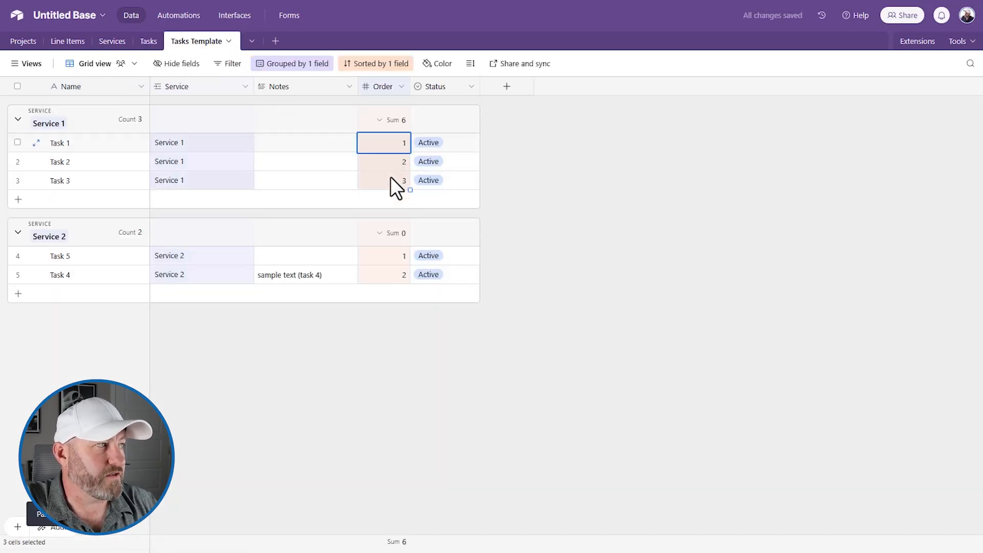
left_click(147, 42)
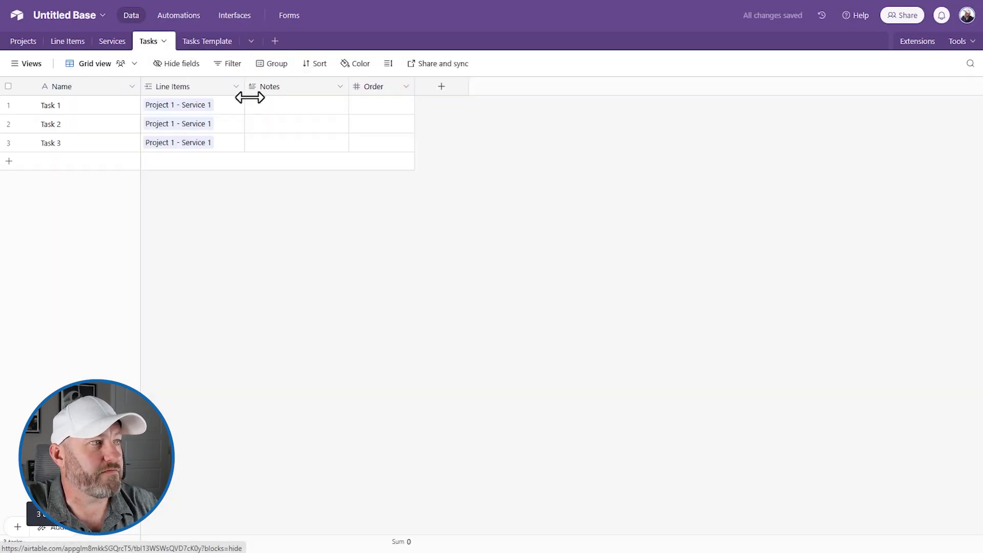
left_click(363, 107)
key("ctrl+v")
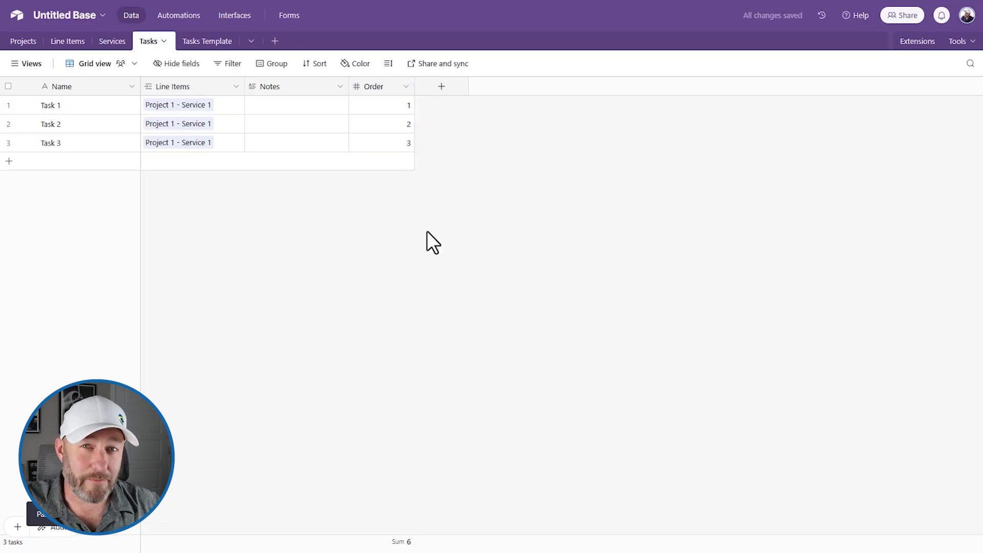
left_click_drag(414, 87, 396, 93)
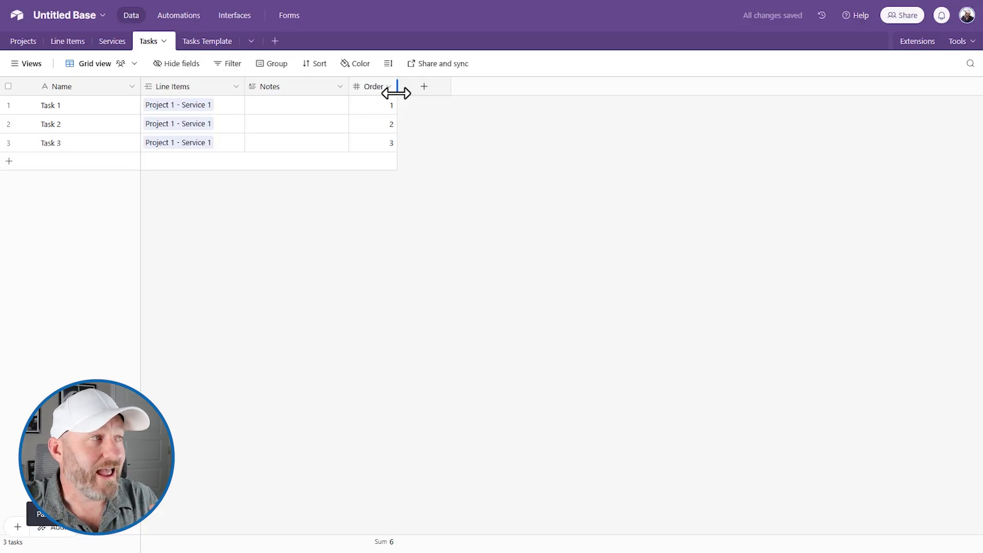
left_click(195, 42)
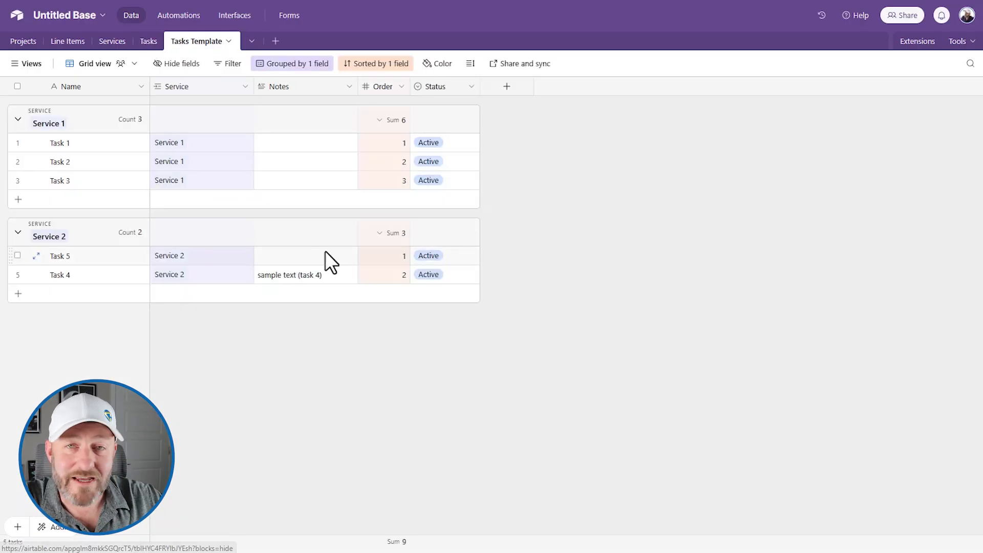
left_click(148, 42)
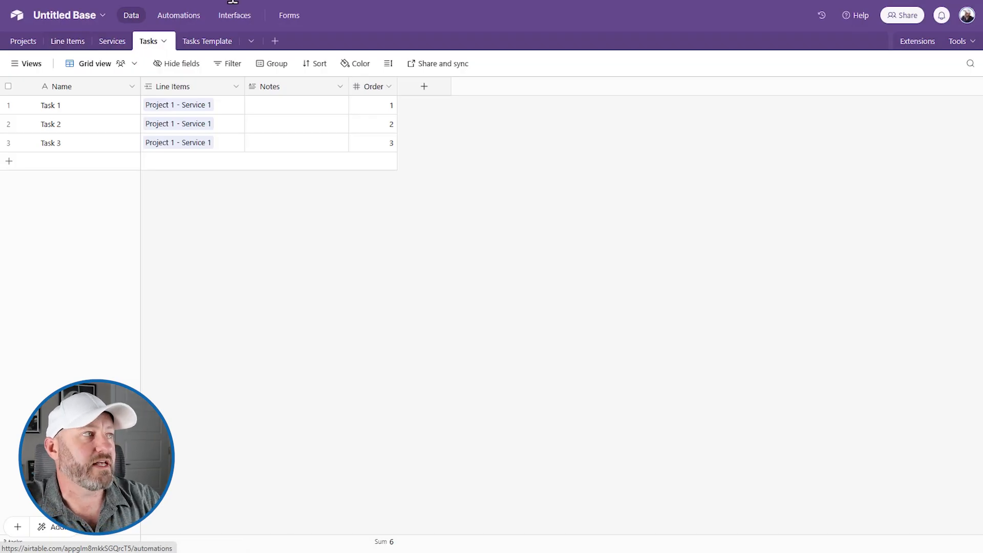
Create an automation that triggers when a record matches conditions in the Line Items table.
left_click(179, 15)
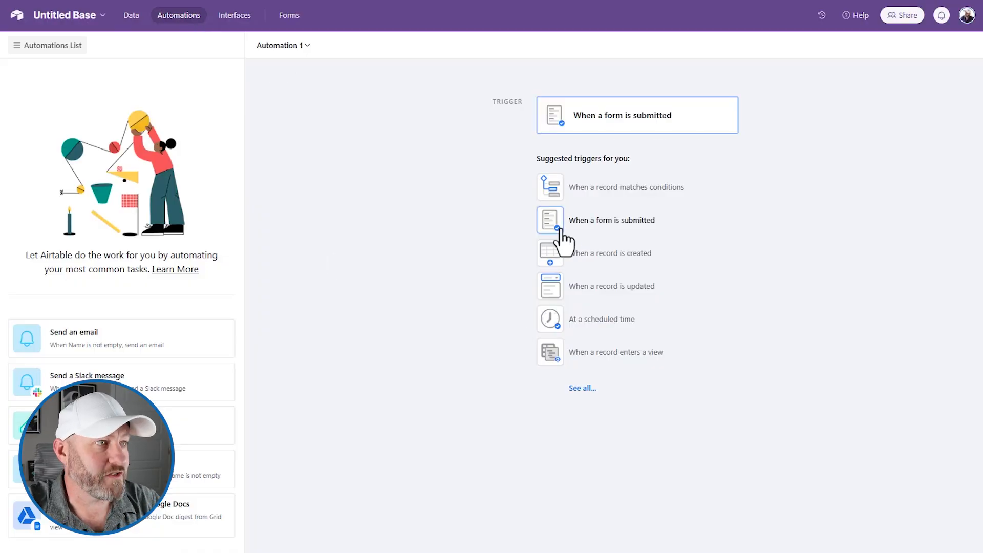
left_click(555, 197)
left_click(776, 223)
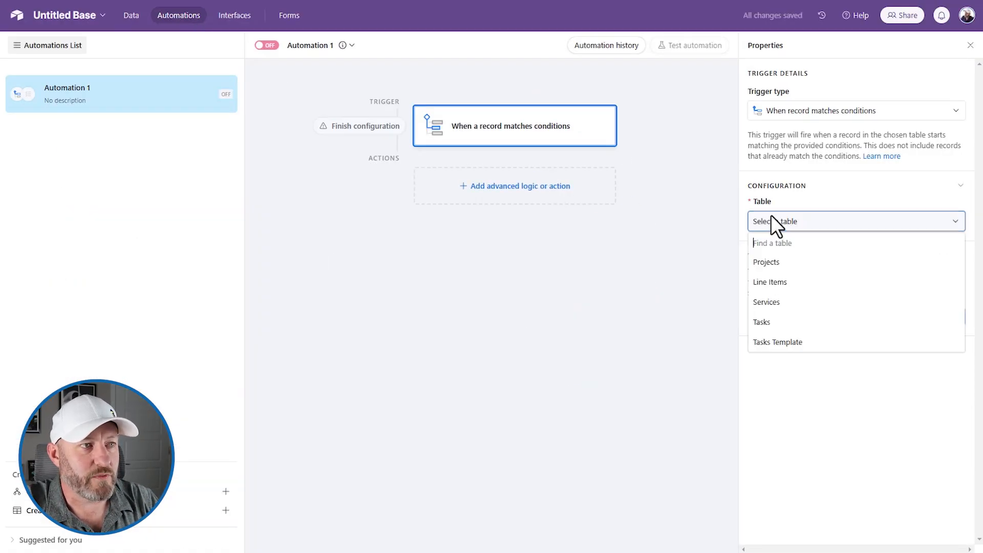
left_click(785, 284)
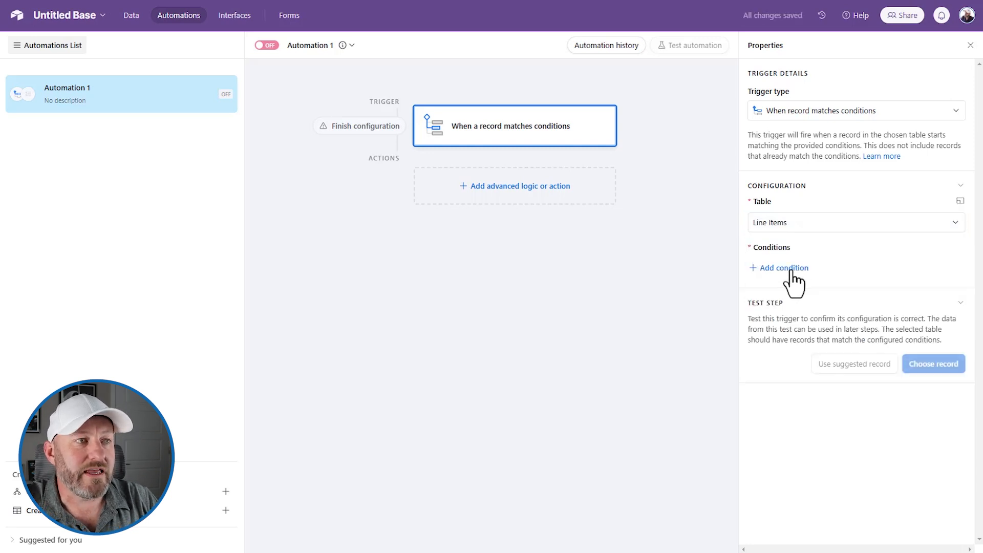
Add a trigger condition requiring that Service is not empty.
left_click(790, 268)
left_click(806, 270)
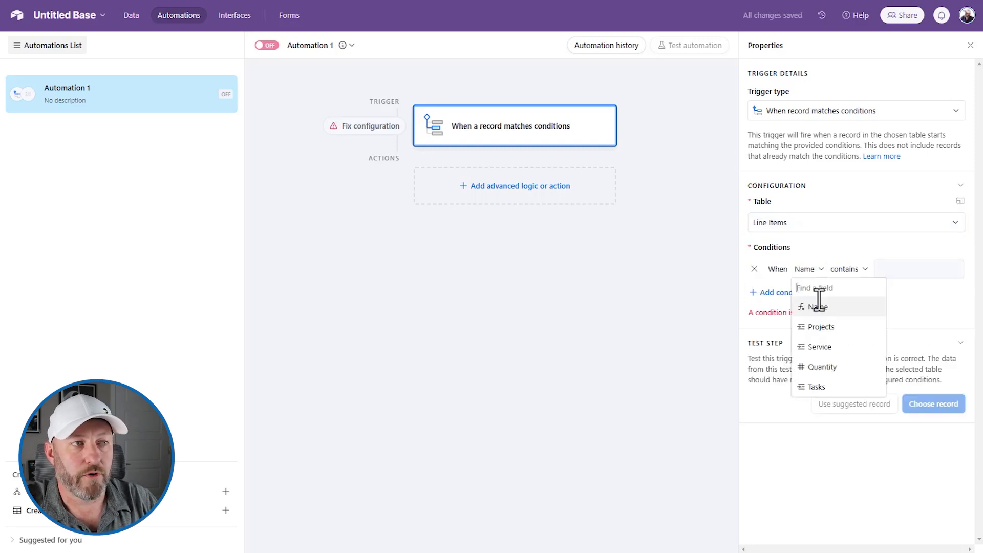
left_click(819, 347)
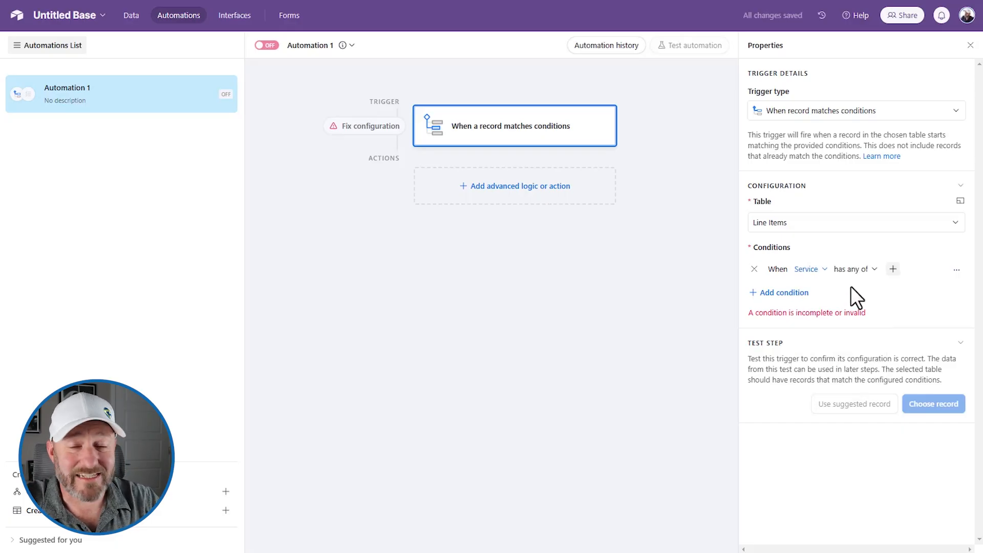
left_click(872, 270)
scroll(880, 404, "down", 2)
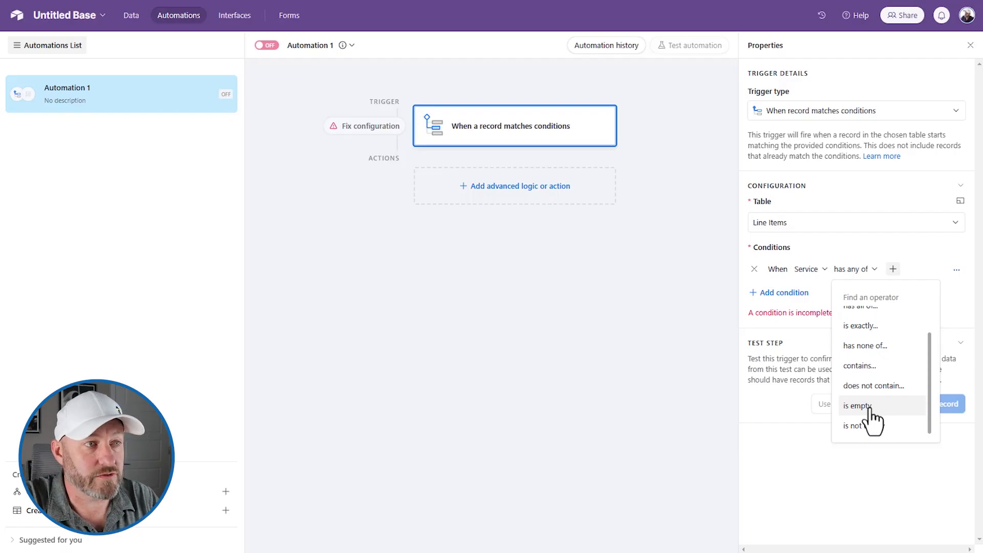
left_click(856, 425)
Add a second trigger condition requiring that Projects is not empty.
left_click(793, 292)
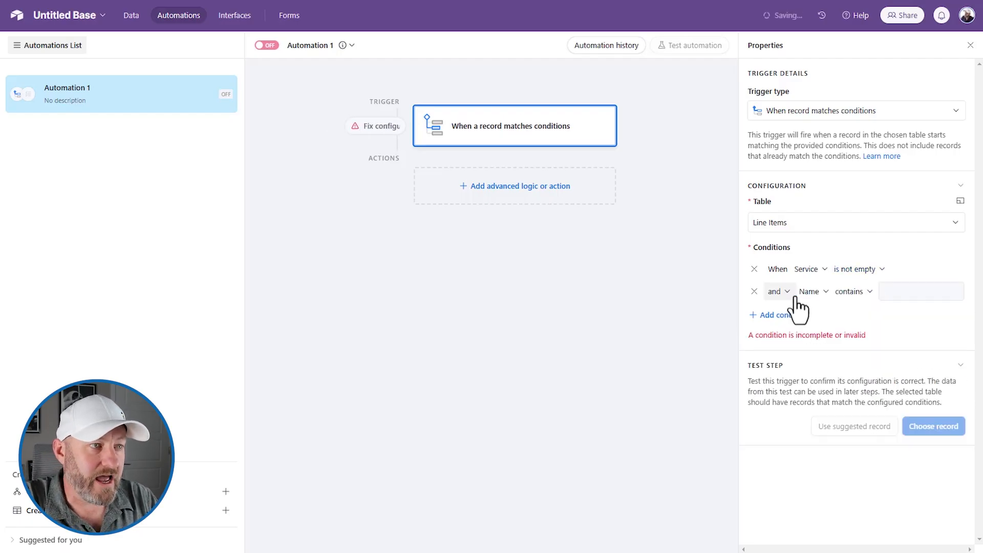
left_click(809, 291)
left_click(825, 349)
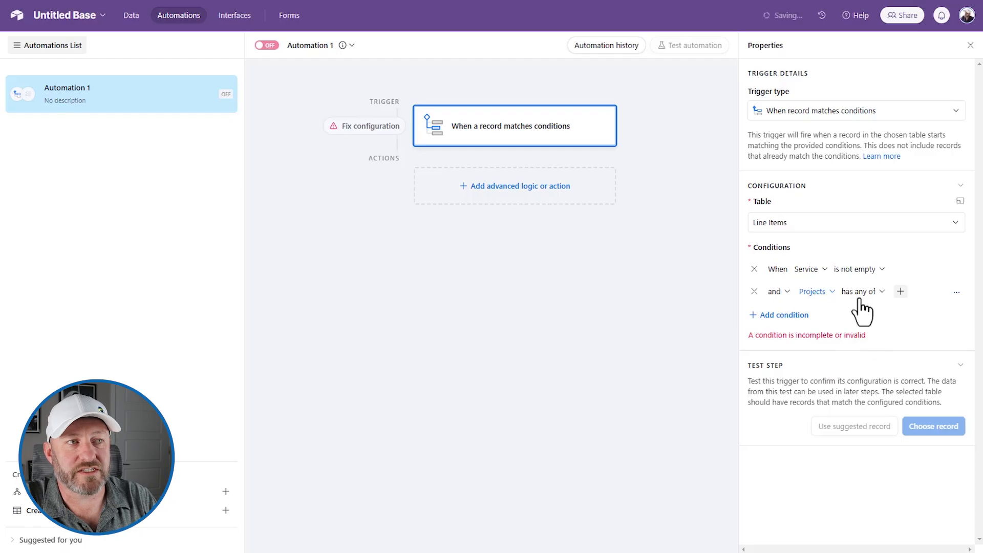
left_click(856, 293)
scroll(868, 445, "down", 2)
left_click(872, 460)
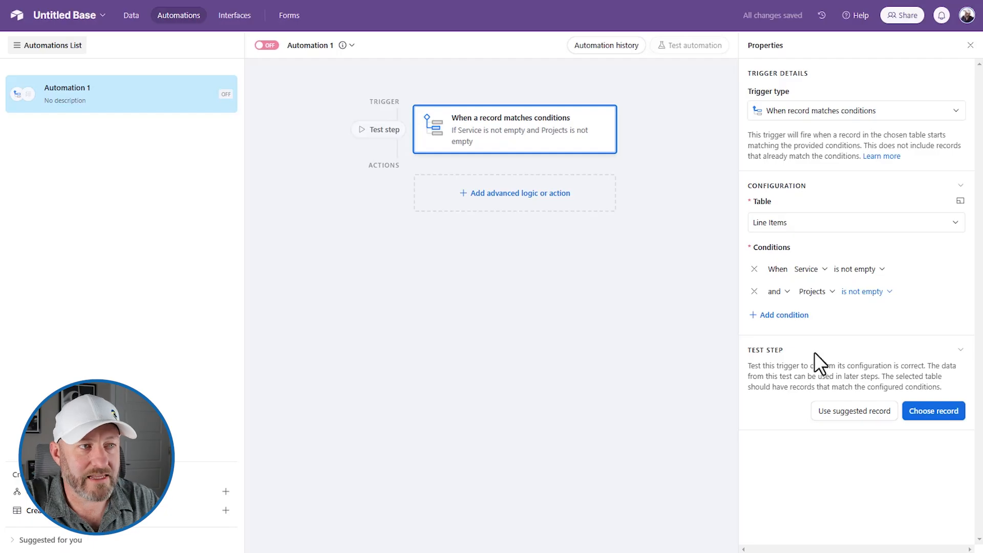
Add a third trigger condition requiring Quantity to be greater than or equal to 1.
left_click(792, 315)
left_click(803, 314)
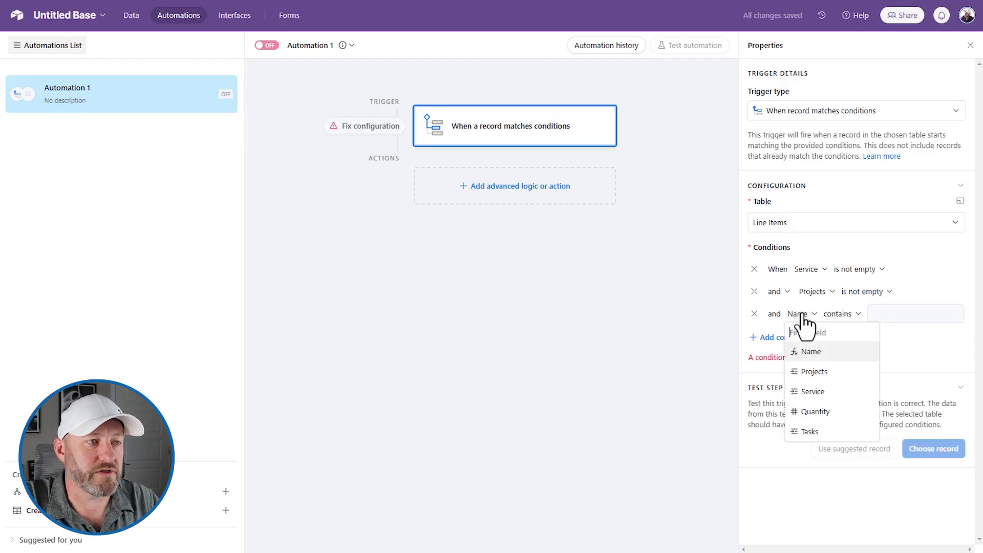
left_click(817, 412)
left_click(839, 315)
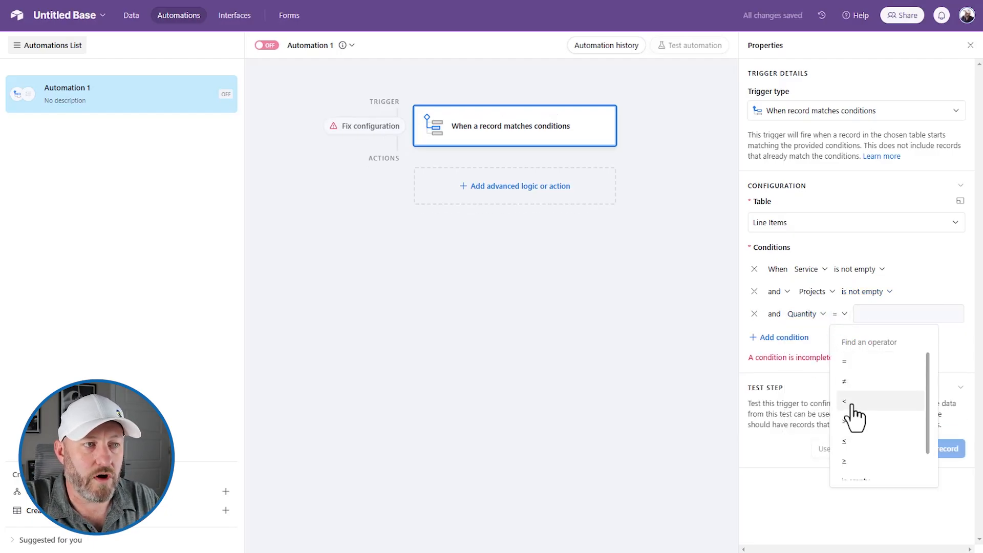
left_click(850, 462)
left_click(880, 314)
type("1")
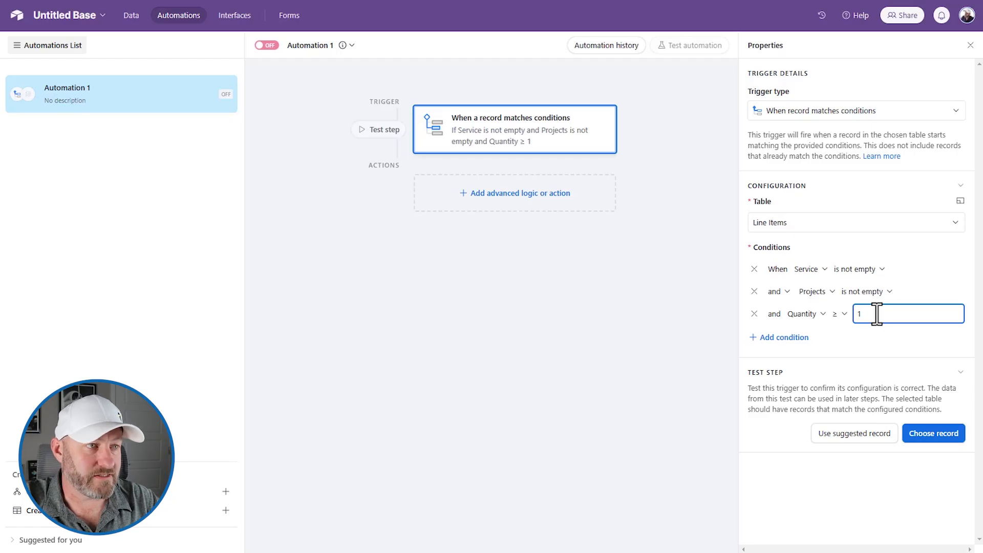
Add a fourth trigger condition requiring that Tasks is empty, and test the trigger with the Project 1 - Service 2 record.
left_click(802, 337)
left_click(802, 336)
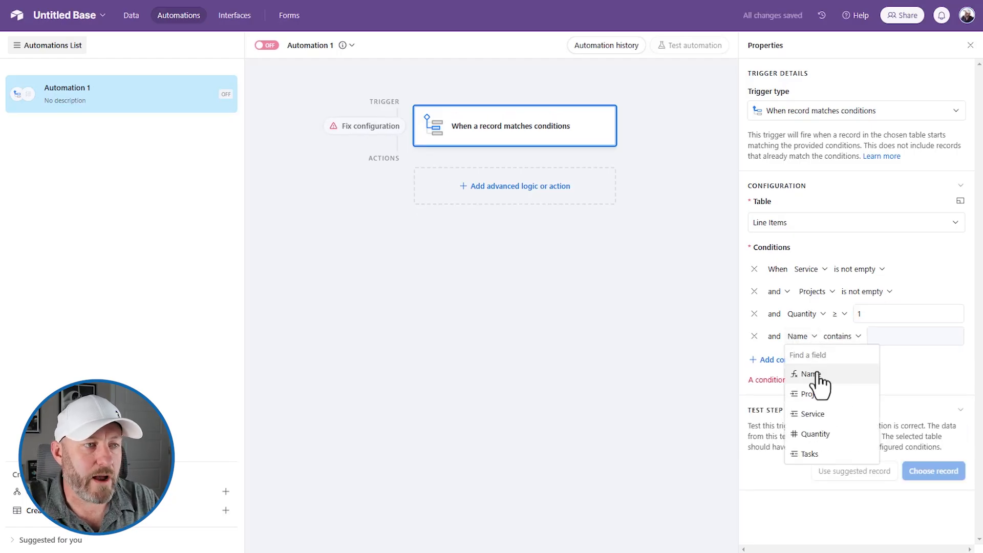
left_click(832, 456)
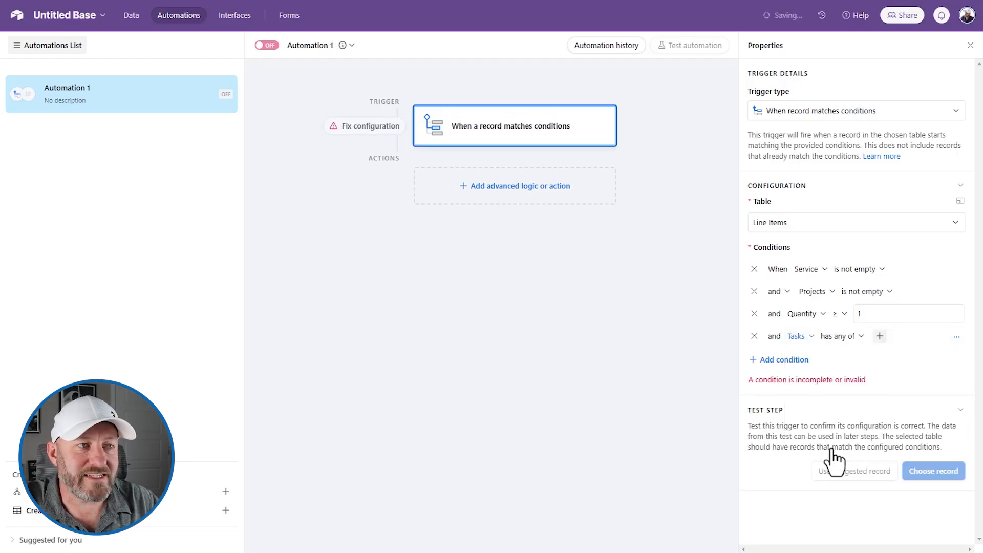
left_click(879, 336)
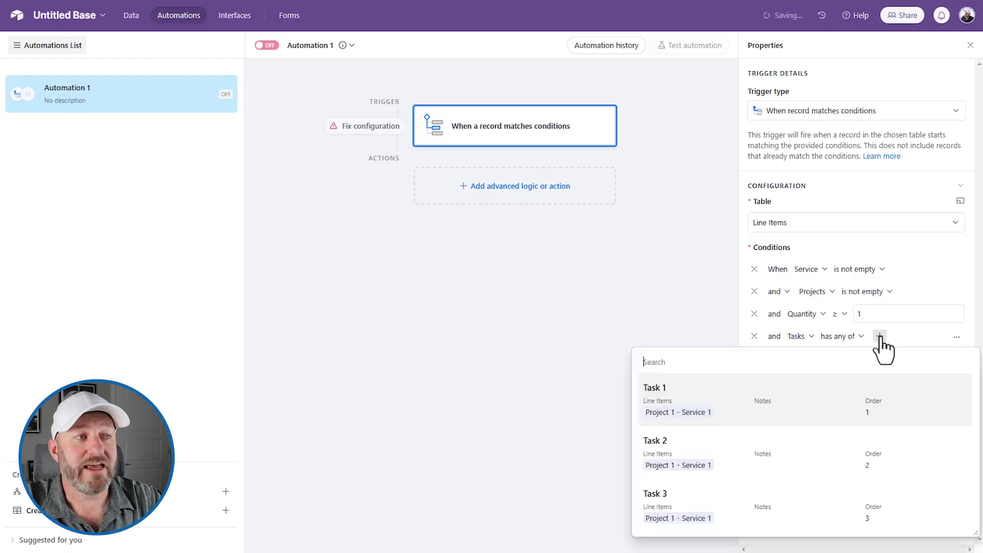
left_click(846, 336)
scroll(860, 451, "down", 1)
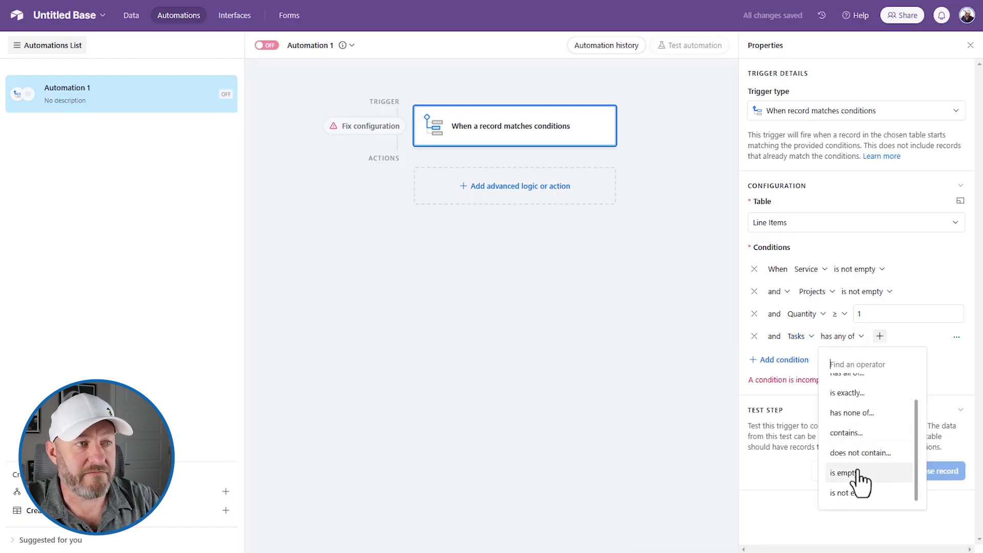
left_click(858, 473)
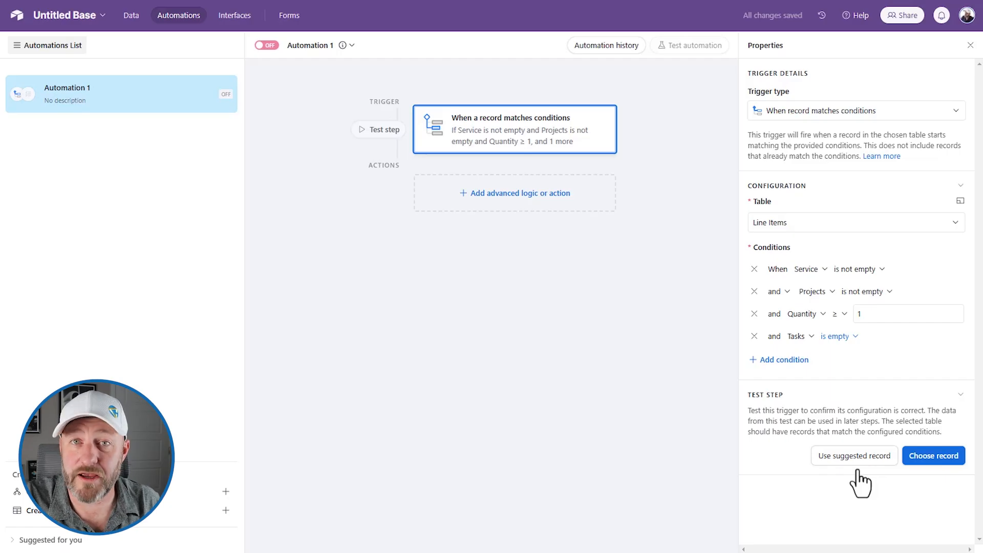
left_click(948, 460)
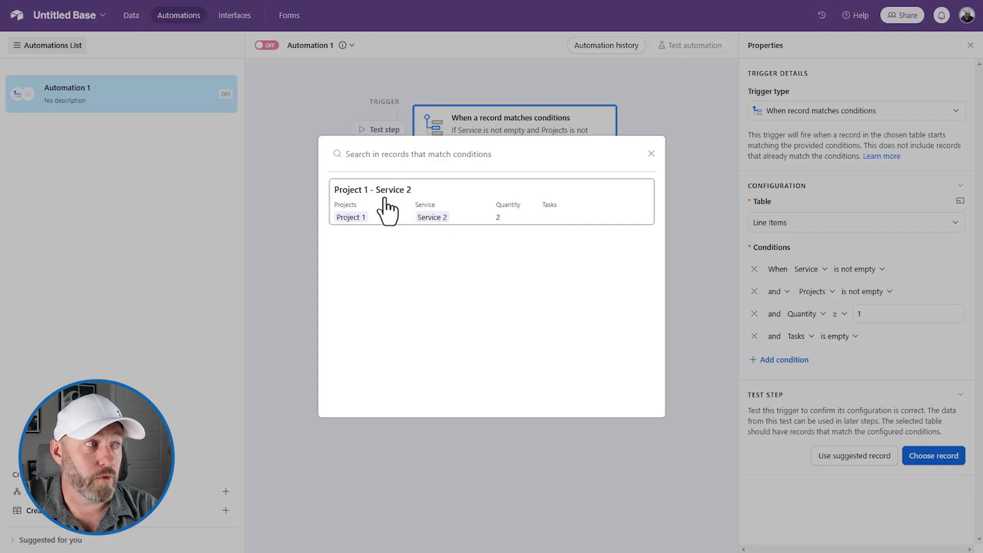
left_click(405, 208)
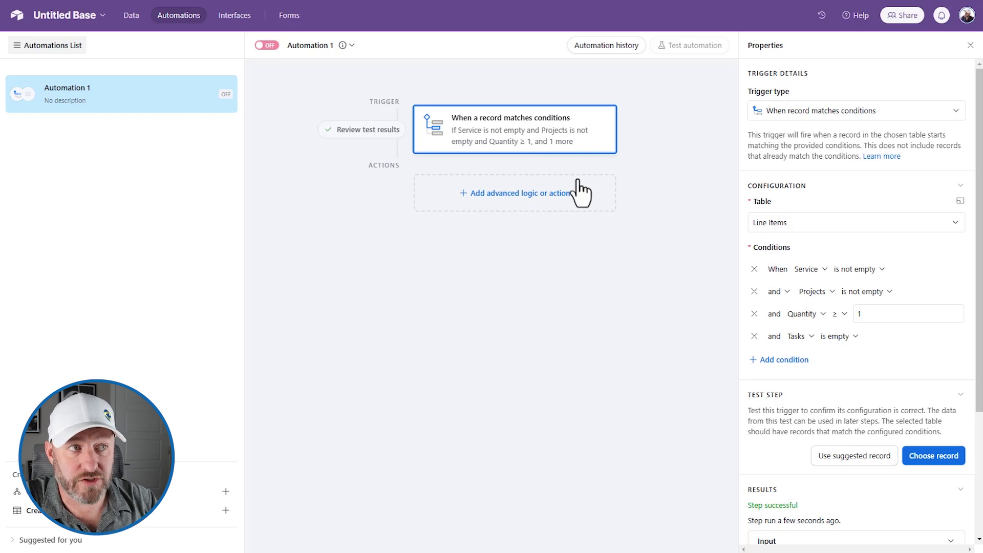
Add a Find records action that searches the Tasks Template table based on a condition.
left_click(558, 199)
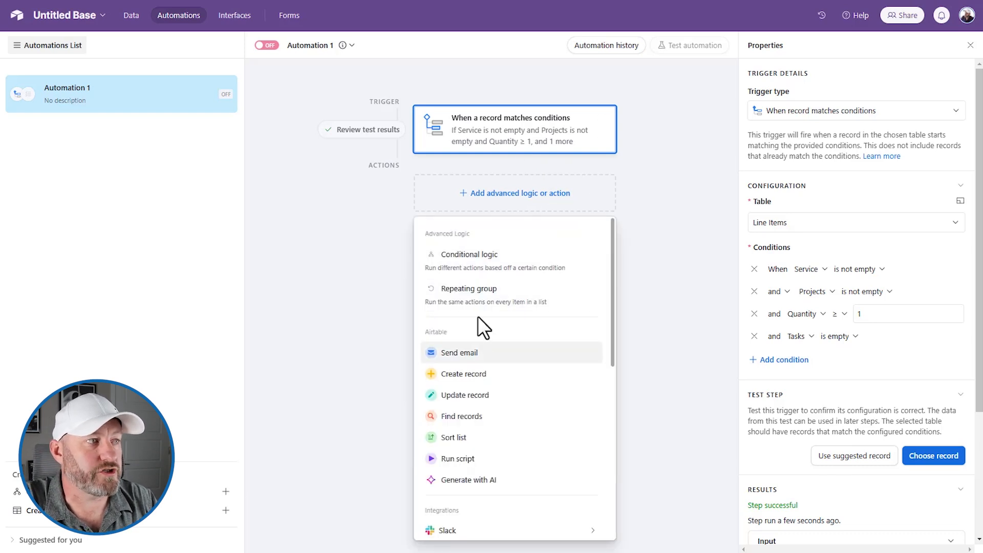
left_click(493, 415)
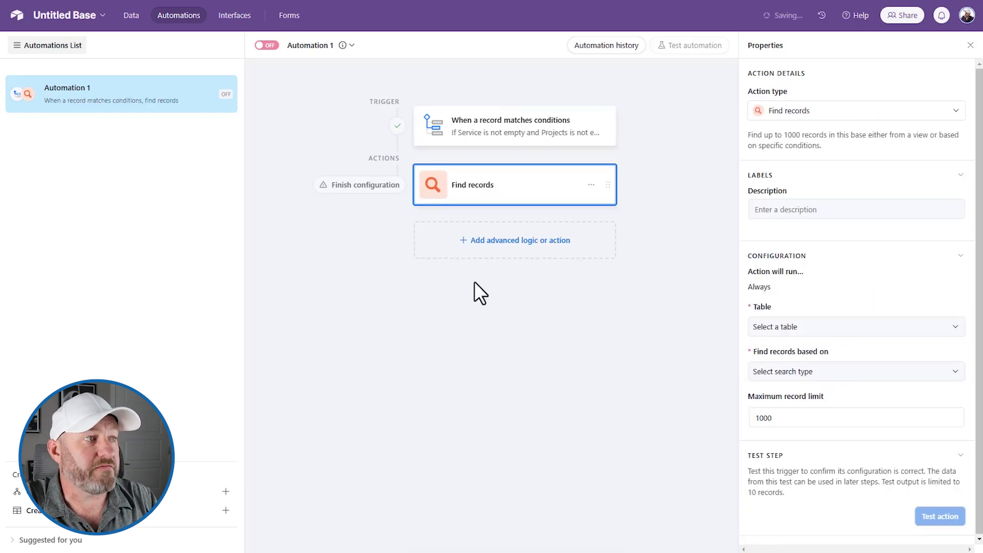
left_click(819, 328)
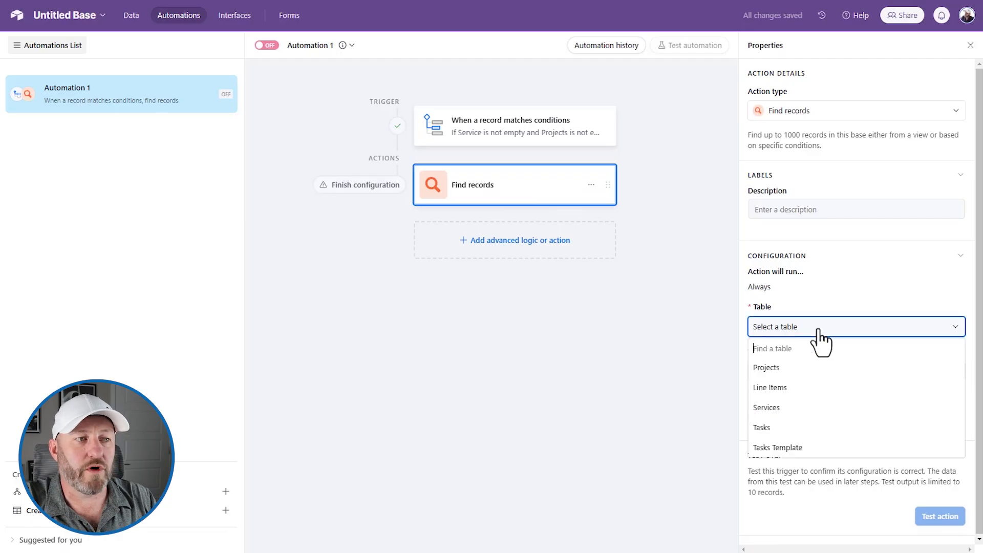
left_click(816, 441)
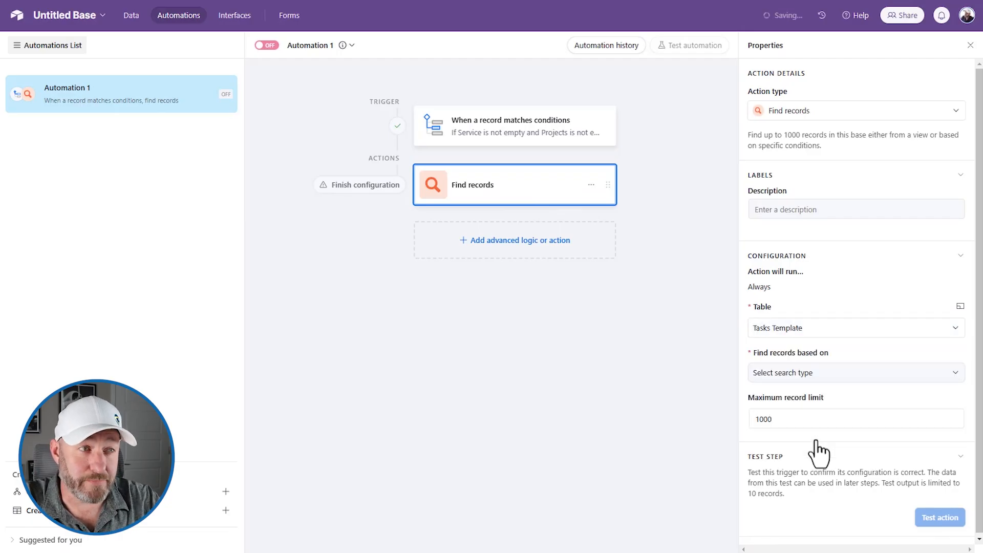
left_click(800, 375)
left_click(791, 425)
Add a condition to the Find records action requiring Status to be Active.
left_click(790, 422)
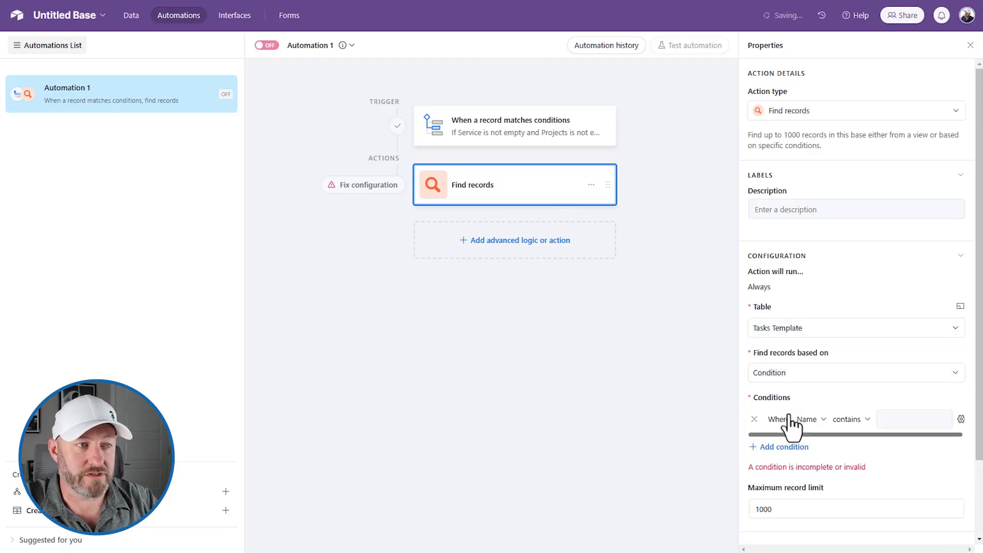
left_click(813, 419)
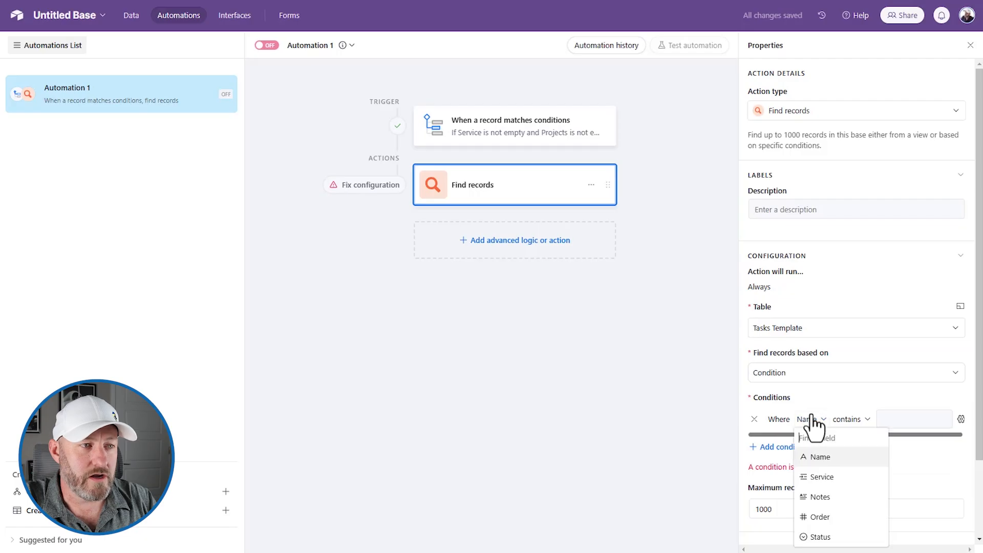
left_click(841, 536)
left_click(894, 418)
left_click(890, 468)
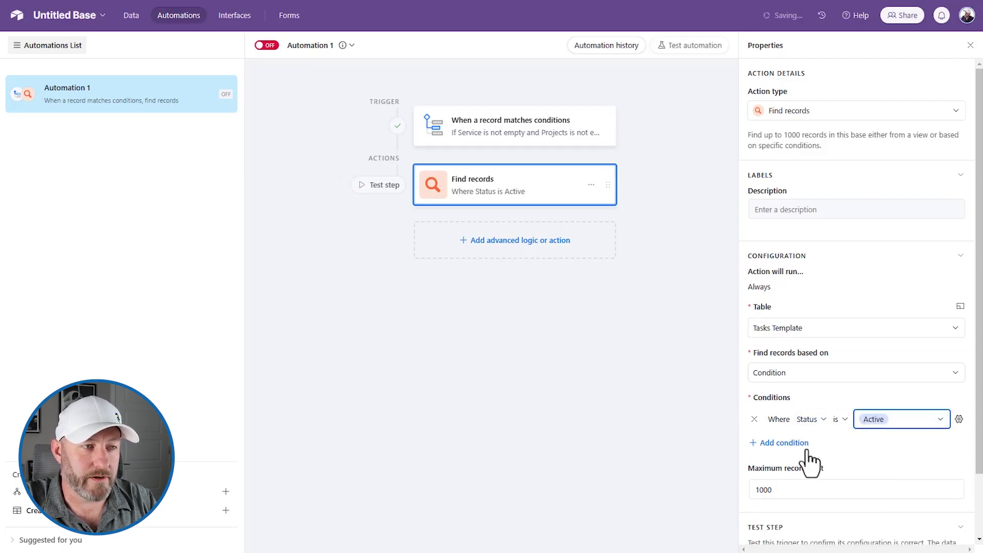
Add a second condition to the Find records action, based on the Service field.
left_click(800, 445)
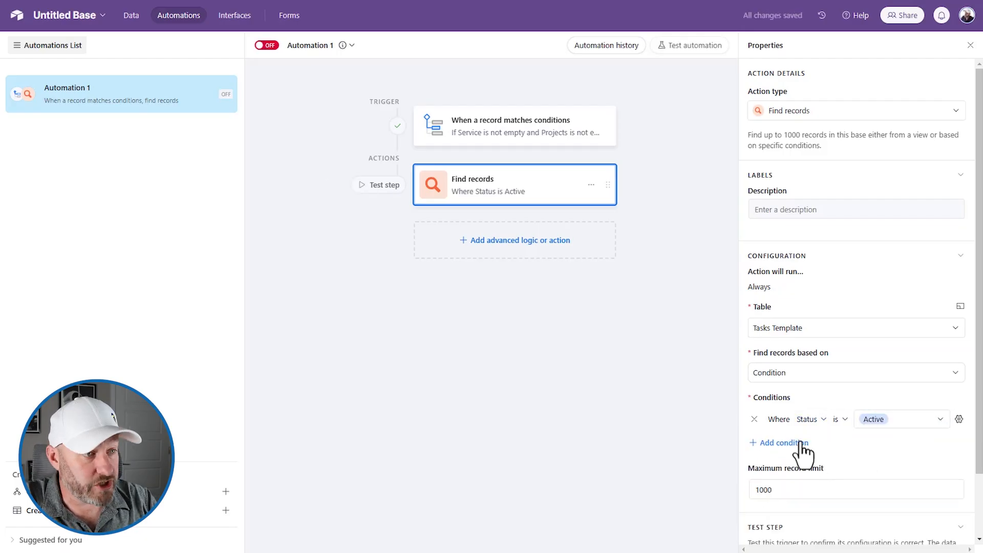
left_click(802, 445)
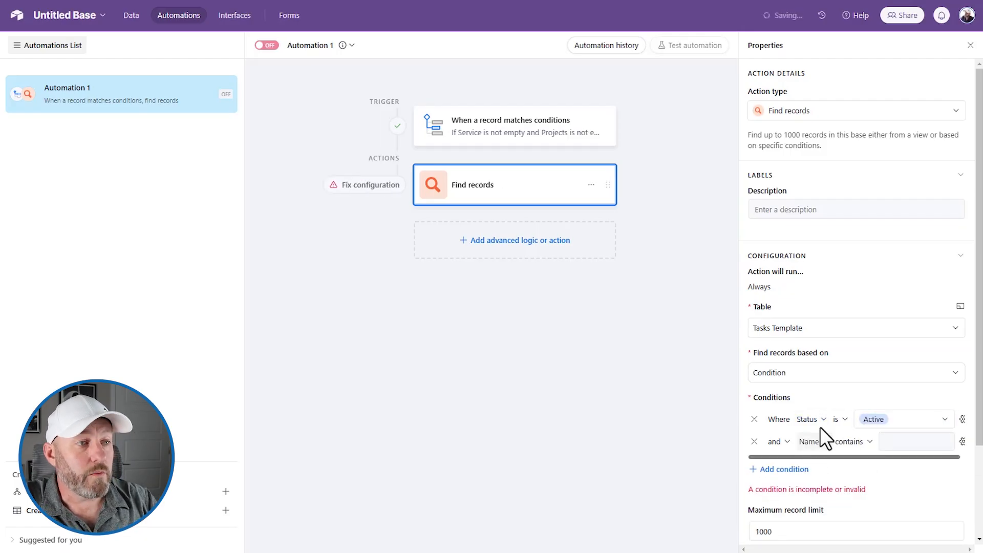
scroll(835, 415, "down", 1)
left_click(811, 384)
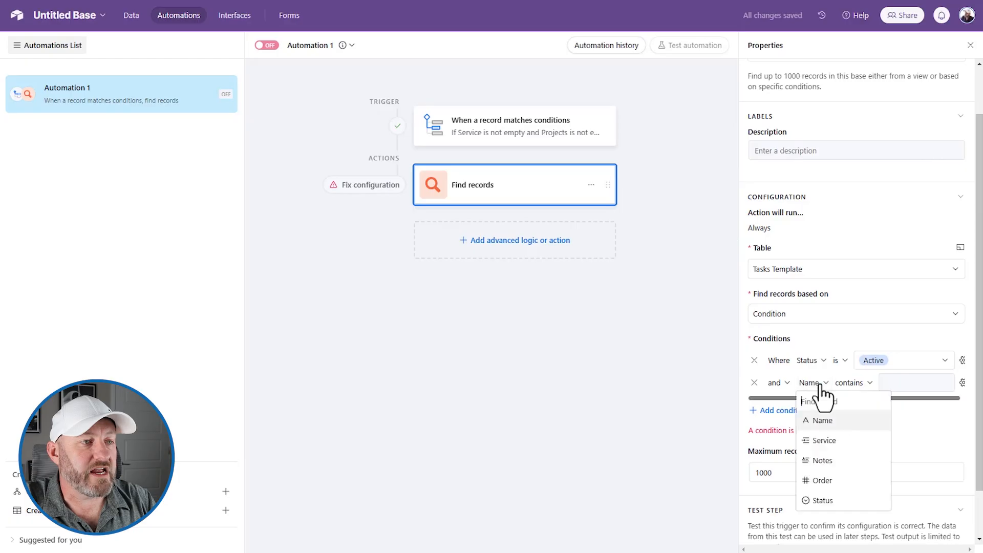
left_click(847, 443)
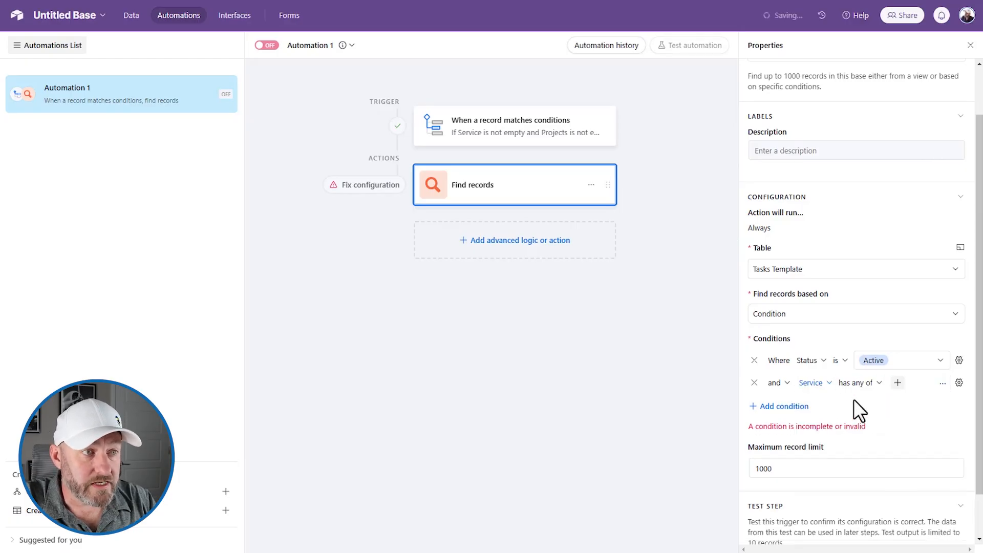
Make the Service condition dynamic and match it with has any of against the Service value from the trigger record.
left_click(958, 382)
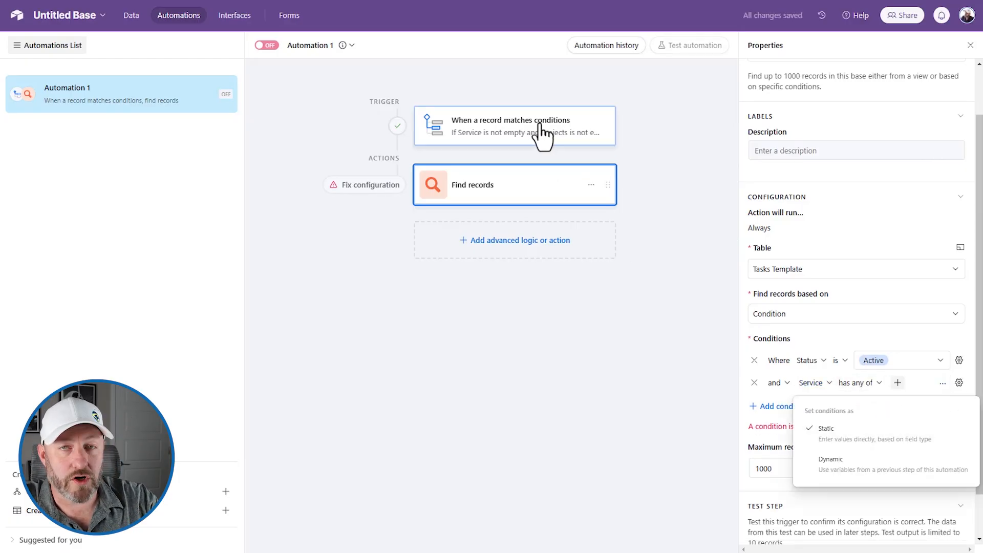
left_click(866, 466)
left_click(955, 384)
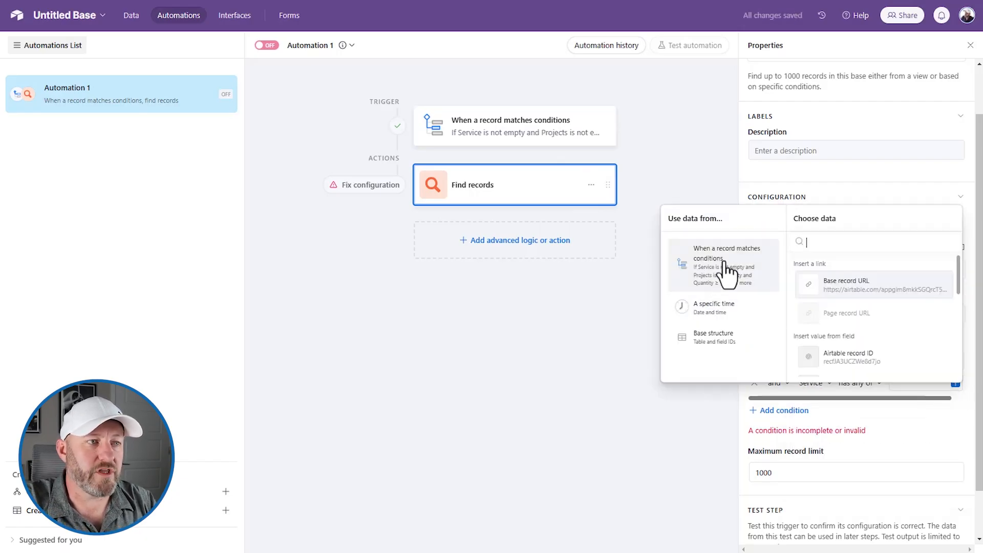
scroll(879, 307, "down", 1)
scroll(880, 307, "down", 2)
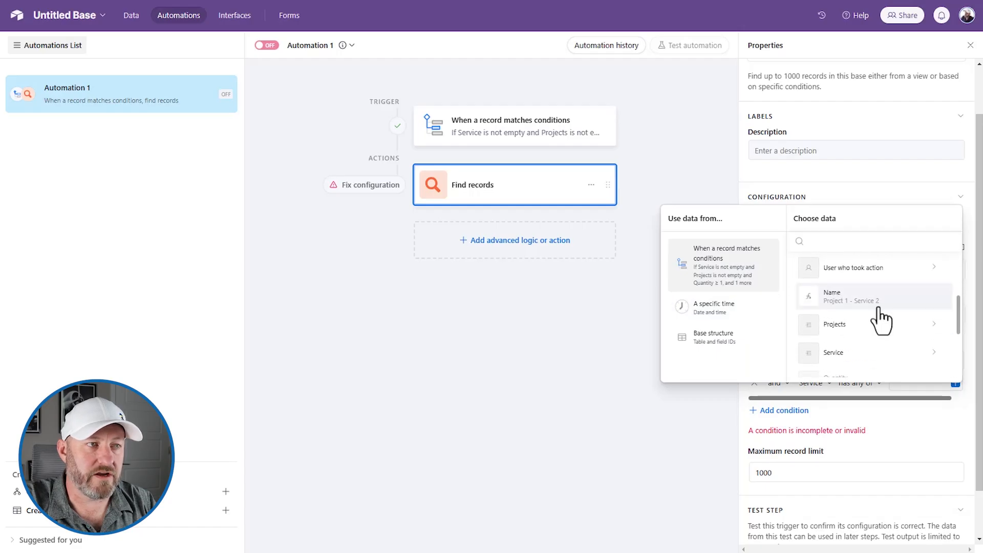
scroll(880, 321, "down", 2)
left_click(854, 307)
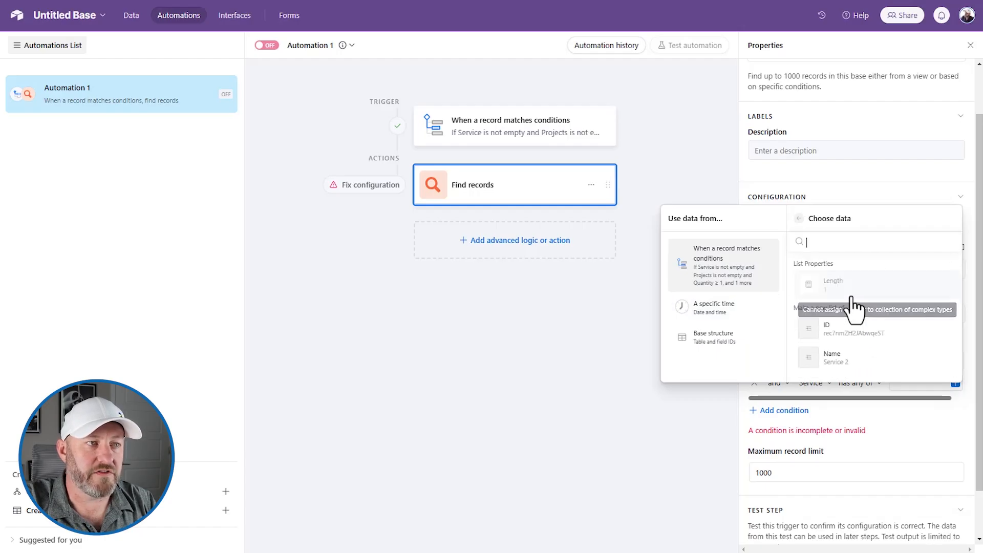
left_click(851, 337)
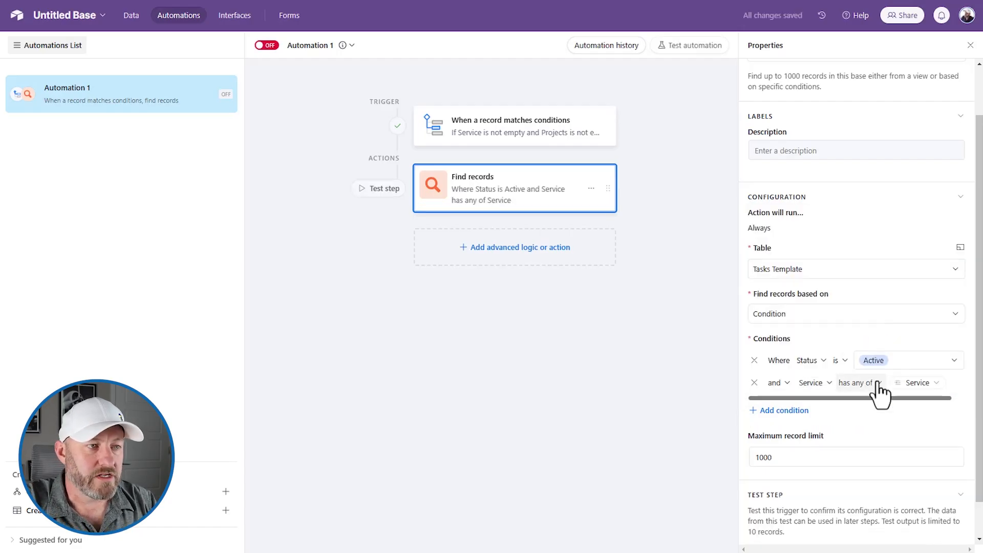
Test the Find records action, review the records it returns, and close the results.
scroll(877, 456, "down", 1)
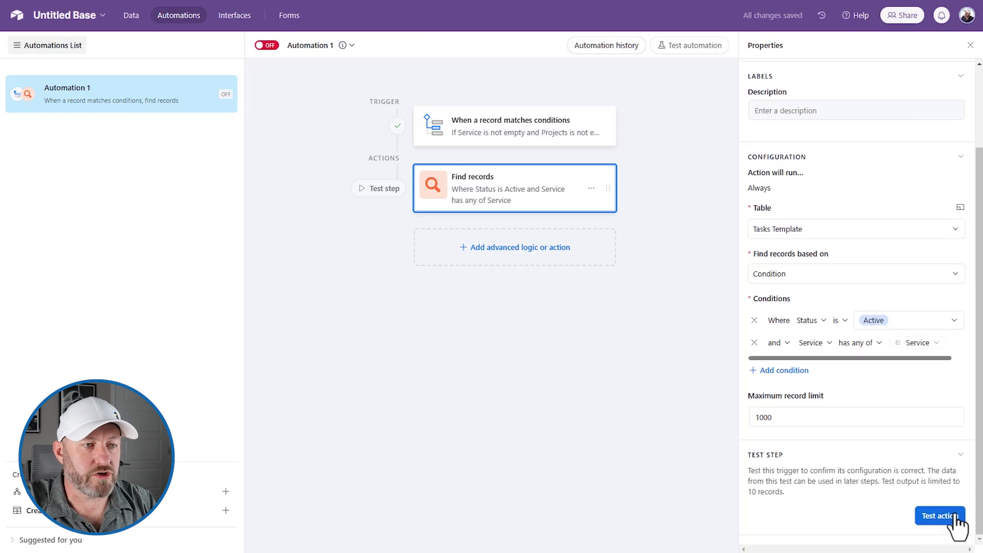
double_click(785, 423)
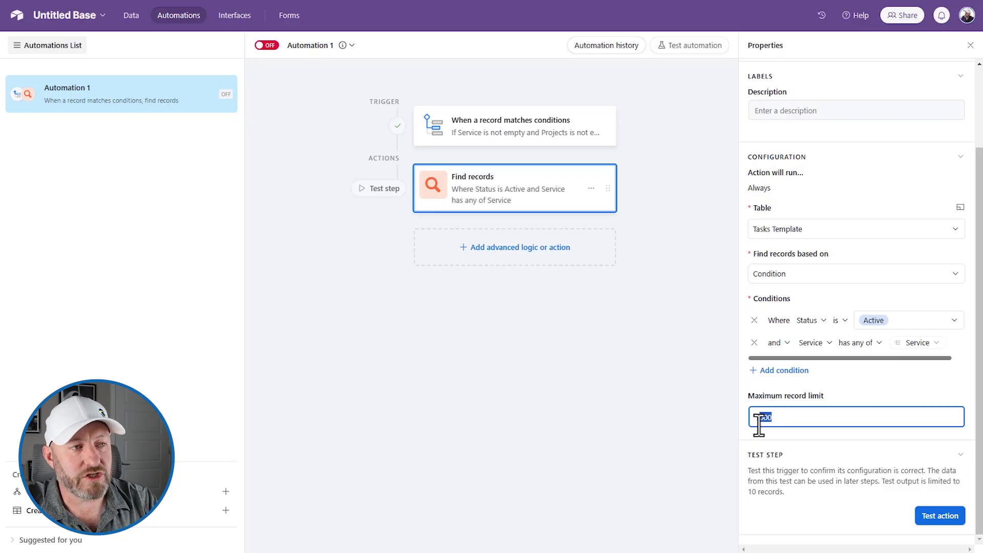
left_click(781, 417)
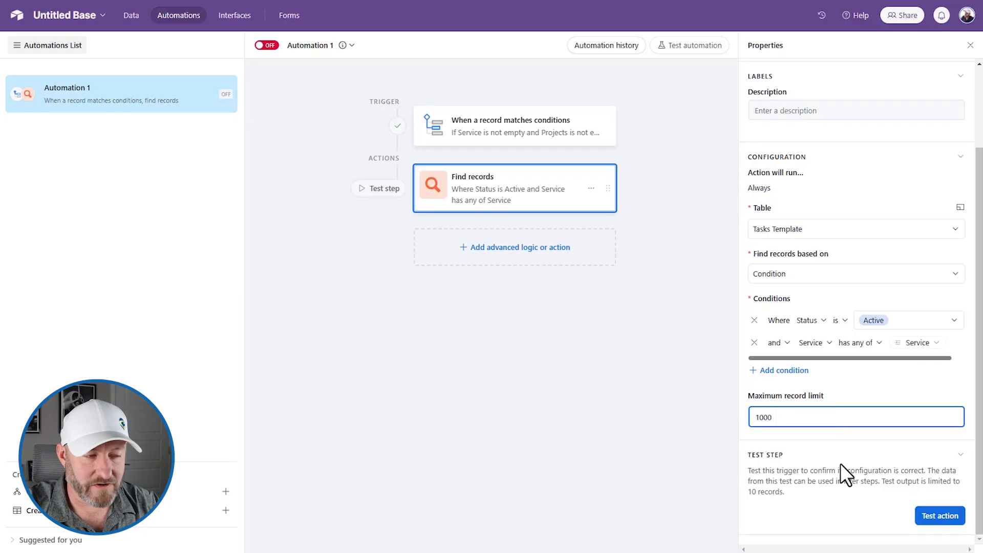
left_click(937, 516)
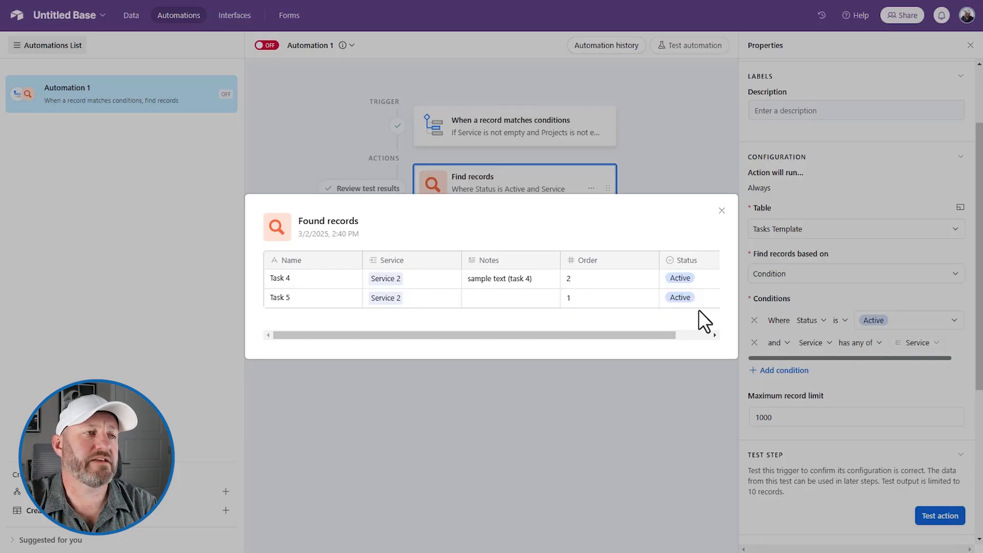
left_click(721, 211)
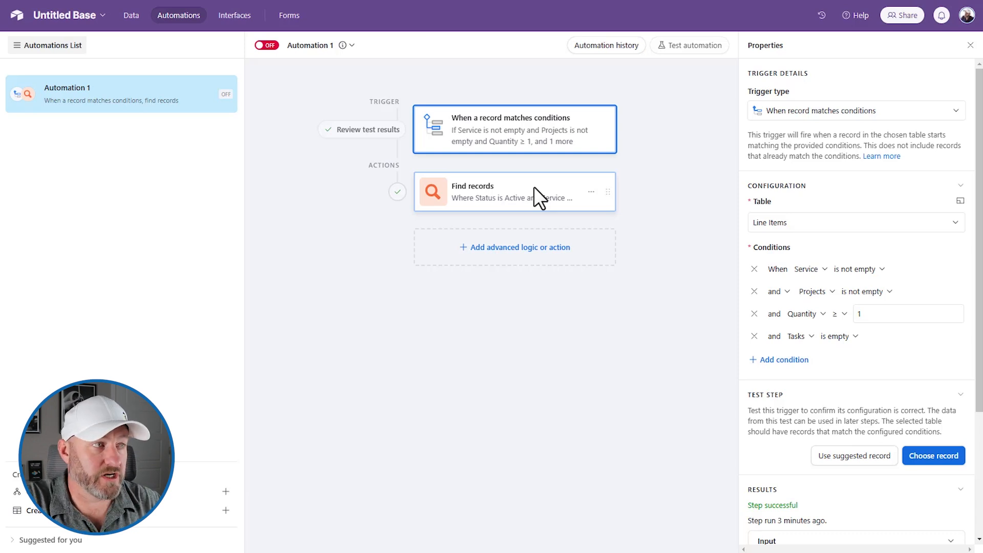
Add a repeating group after the Find records action.
left_click(502, 255)
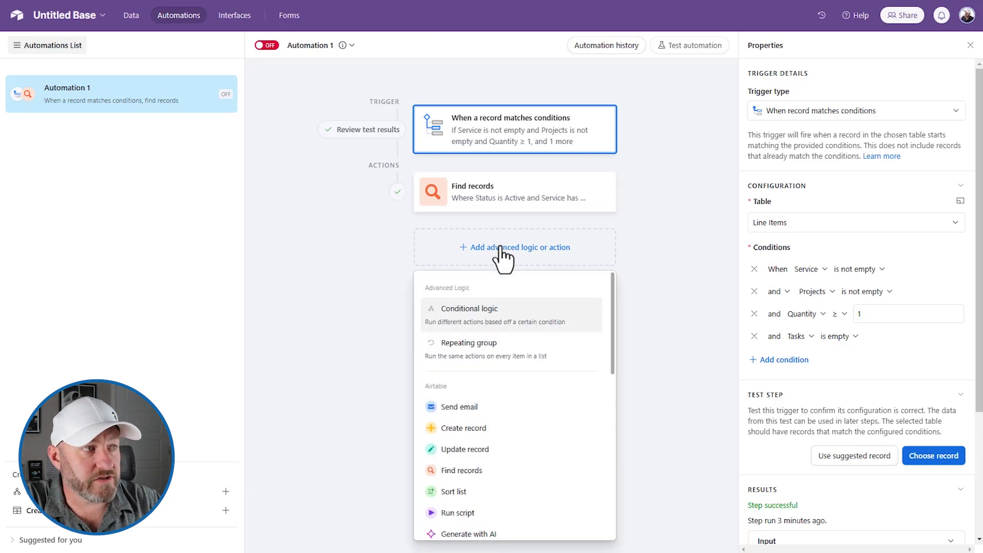
left_click(469, 358)
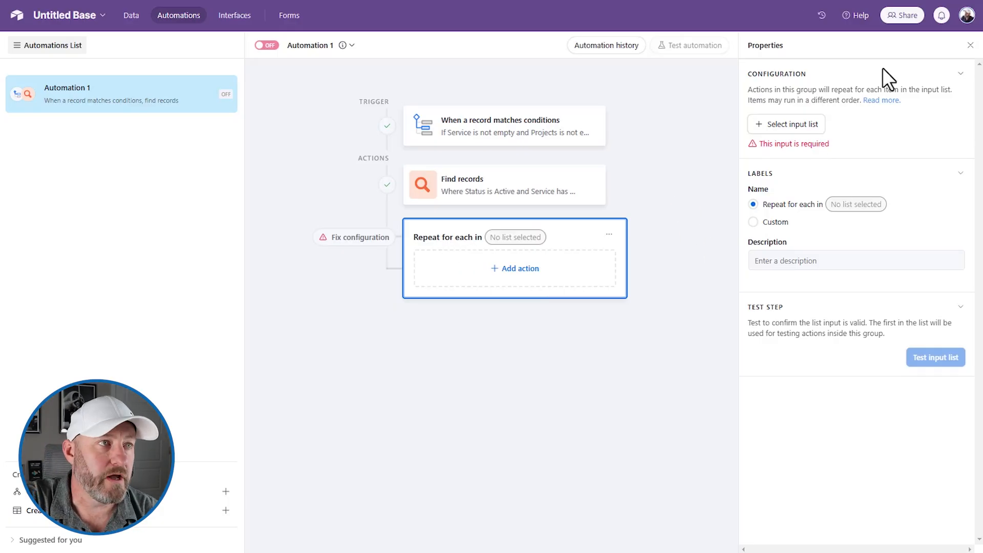
left_click(789, 125)
scroll(762, 241, "down", 2)
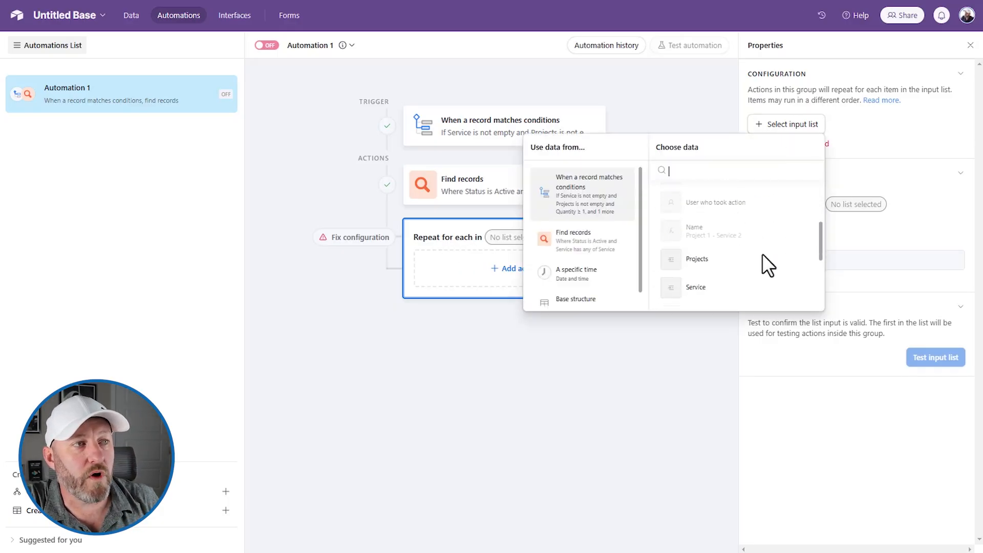
scroll(732, 269, "down", 1)
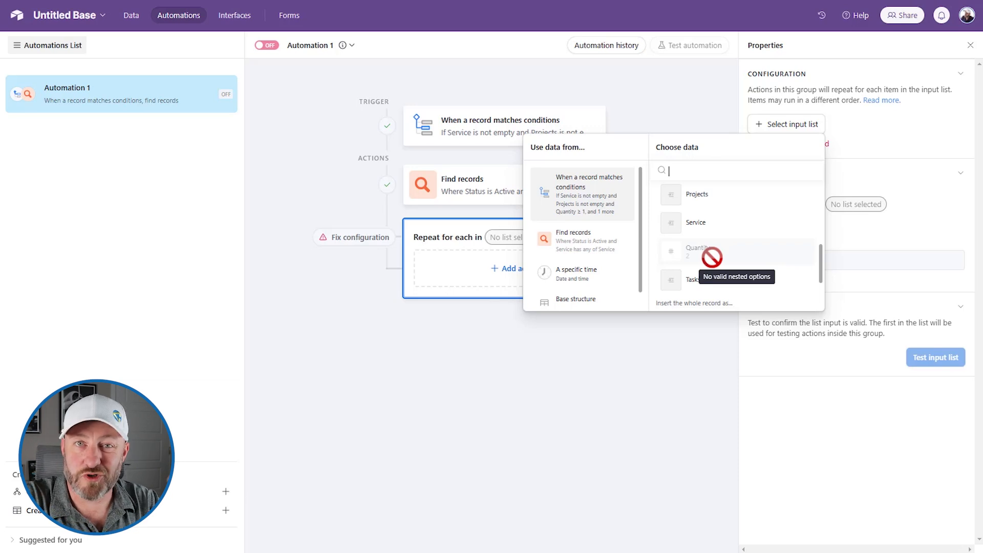
left_click(693, 96)
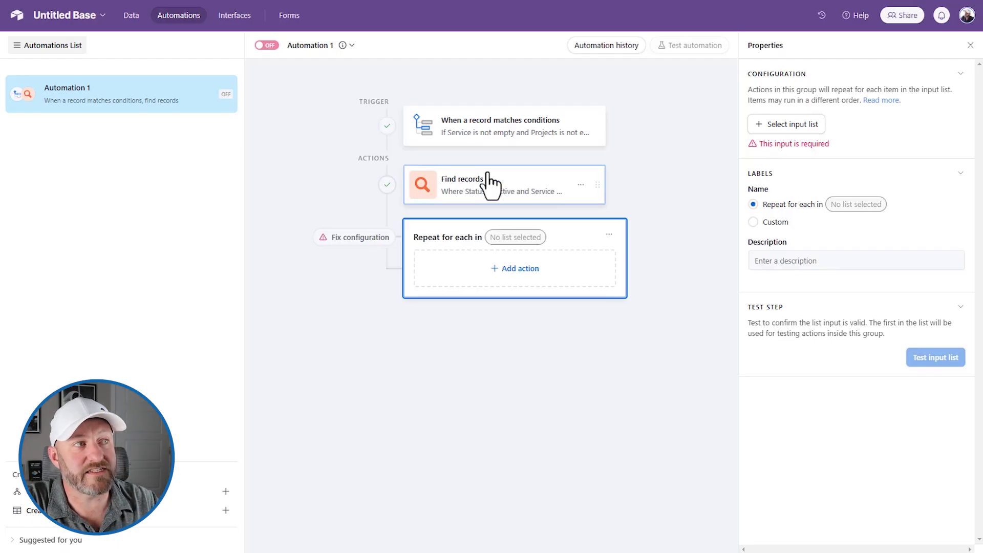
Set the repeating group's input list to the Find records output, used as a list.
left_click(785, 124)
left_click(582, 247)
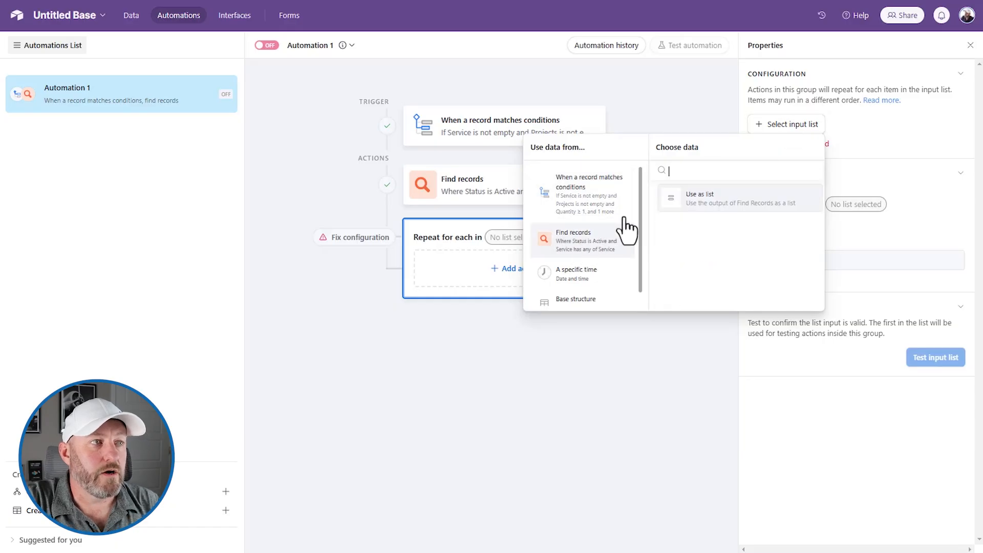
left_click(722, 198)
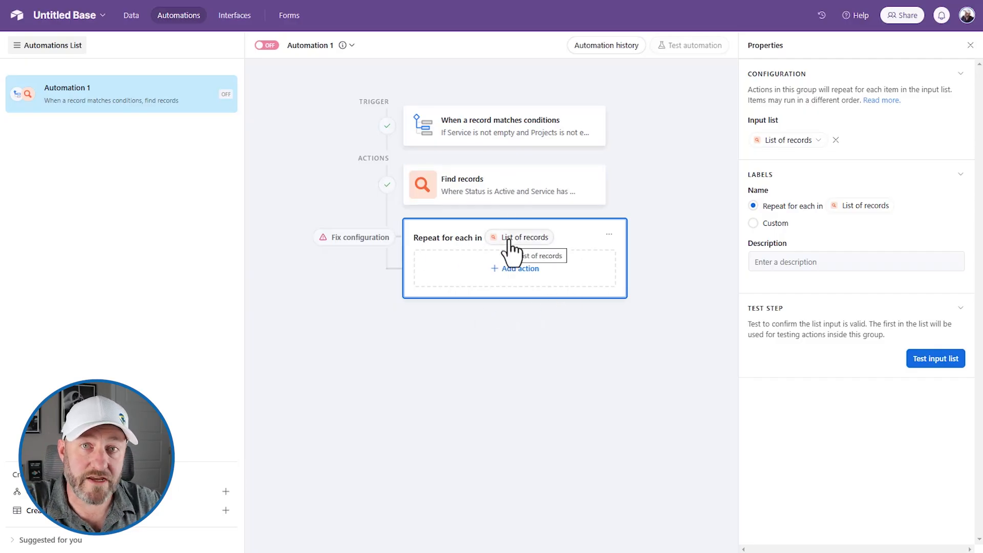
Add a Create record action inside the repeating group that creates records in the Tasks table.
mouse_move(509, 242)
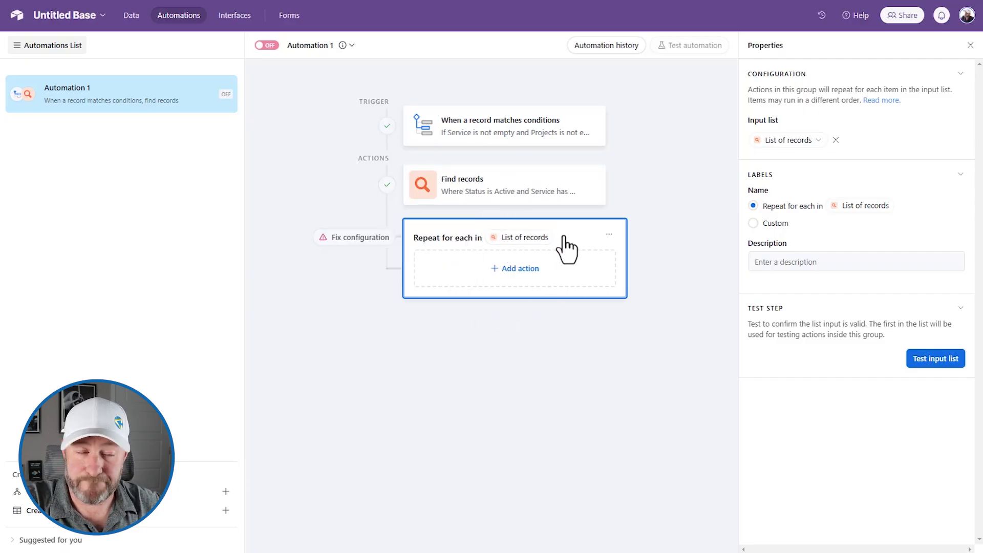
left_click(551, 278)
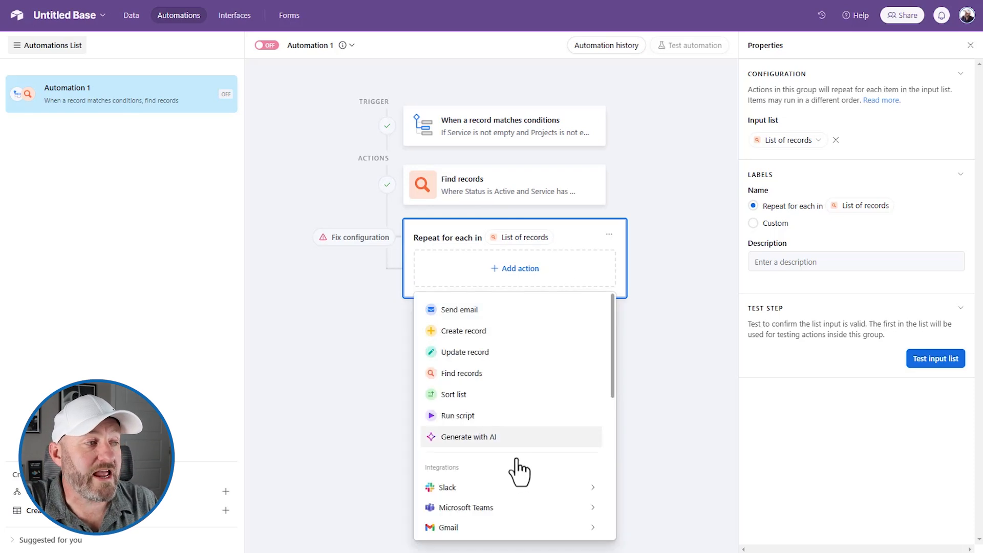
left_click(467, 331)
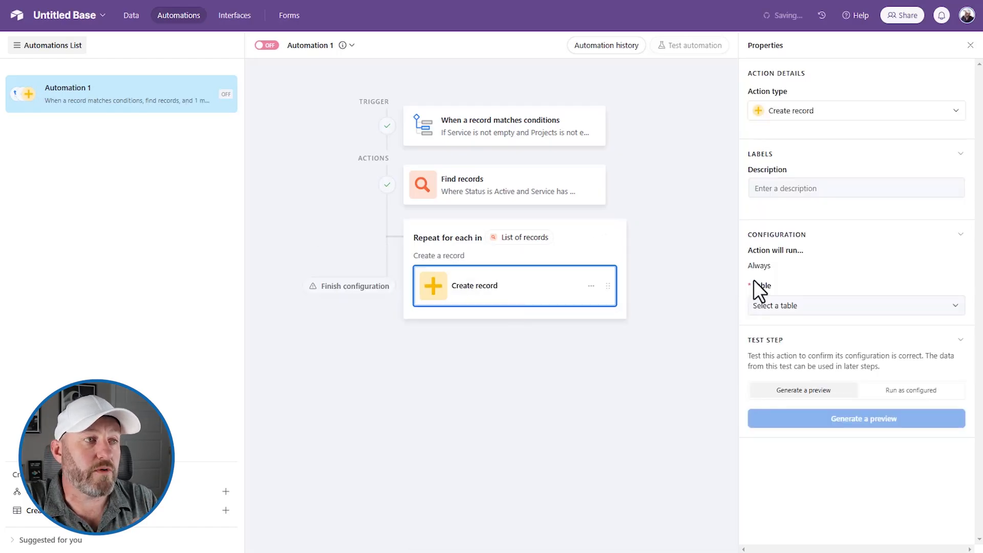
left_click(796, 305)
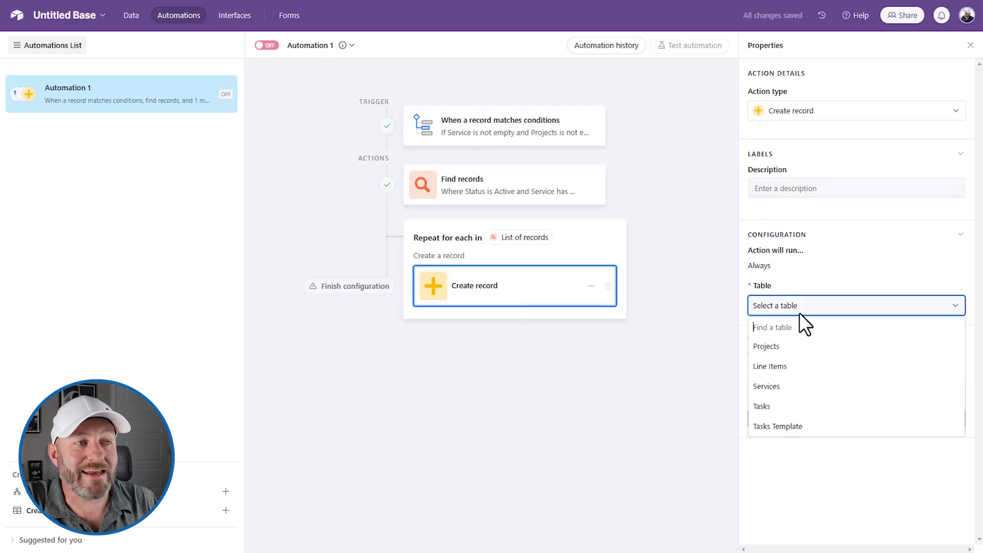
left_click(787, 405)
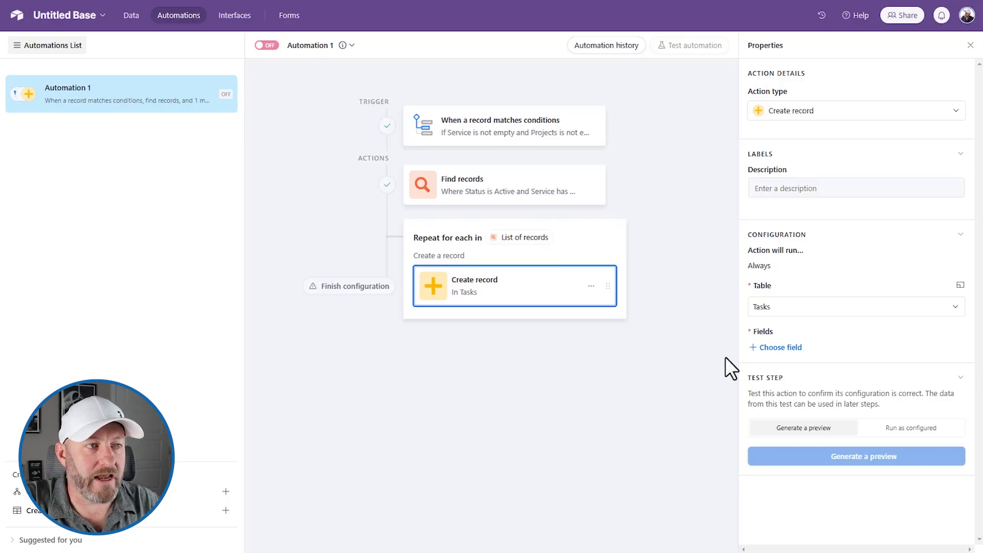
Add the Name field to the Create record action and fill it with the current item's Name.
left_click(774, 347)
left_click(780, 388)
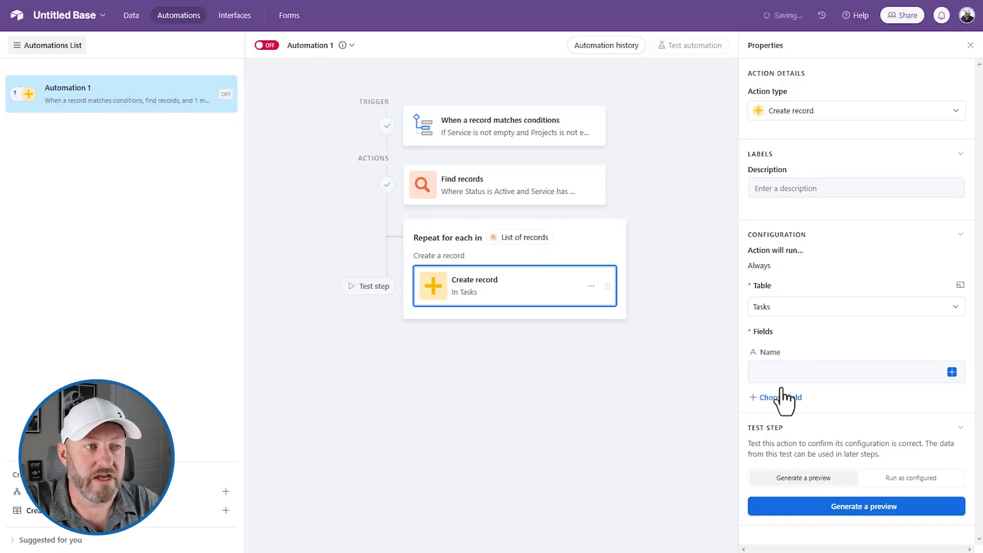
left_click(952, 372)
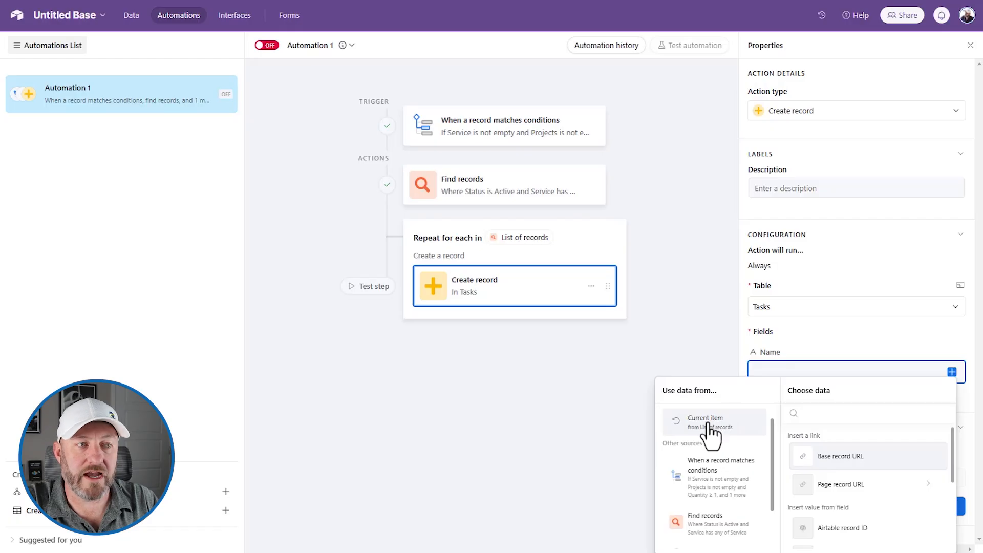
scroll(714, 430, "down", 1)
scroll(860, 461, "down", 3)
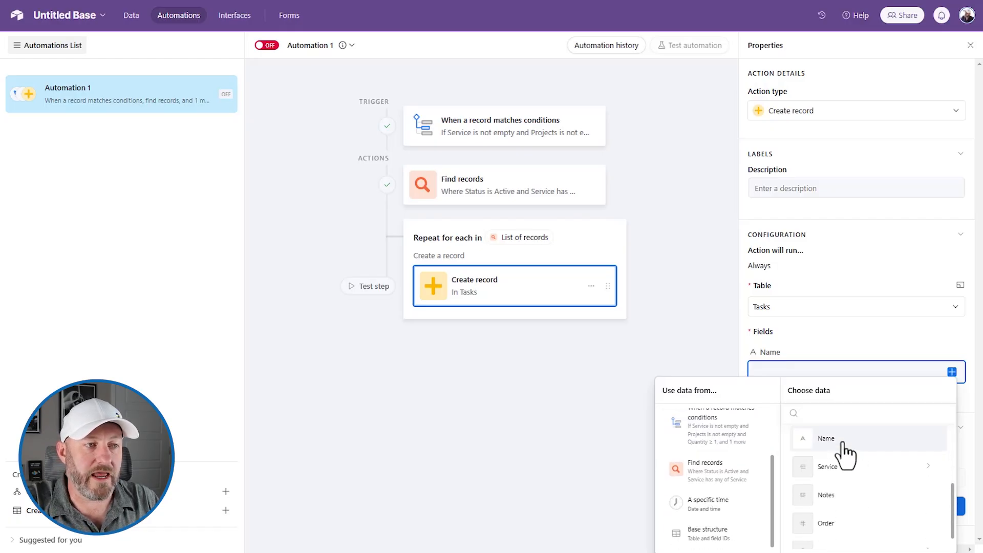
left_click(845, 452)
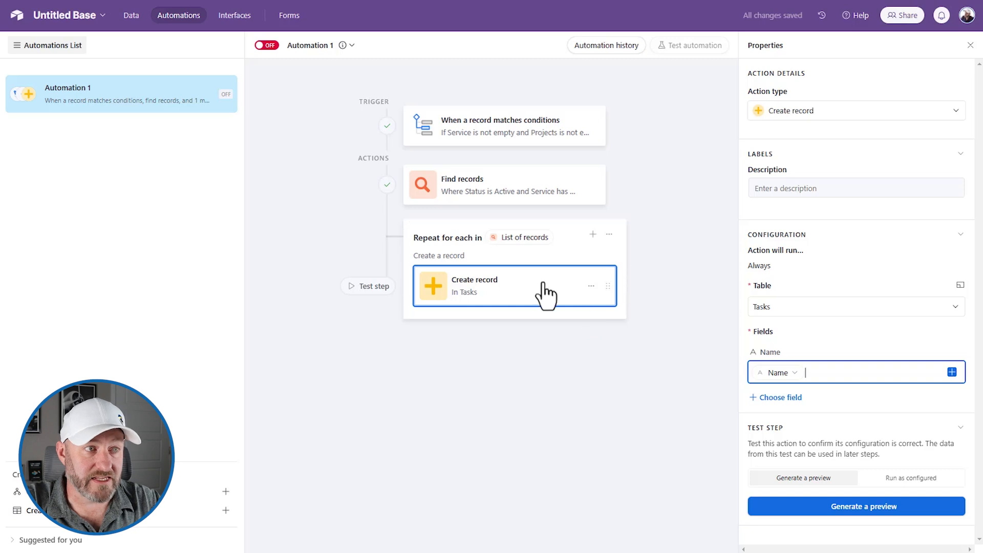
Add the Notes field to the Create record action and fill it with the current item's Notes.
left_click(785, 398)
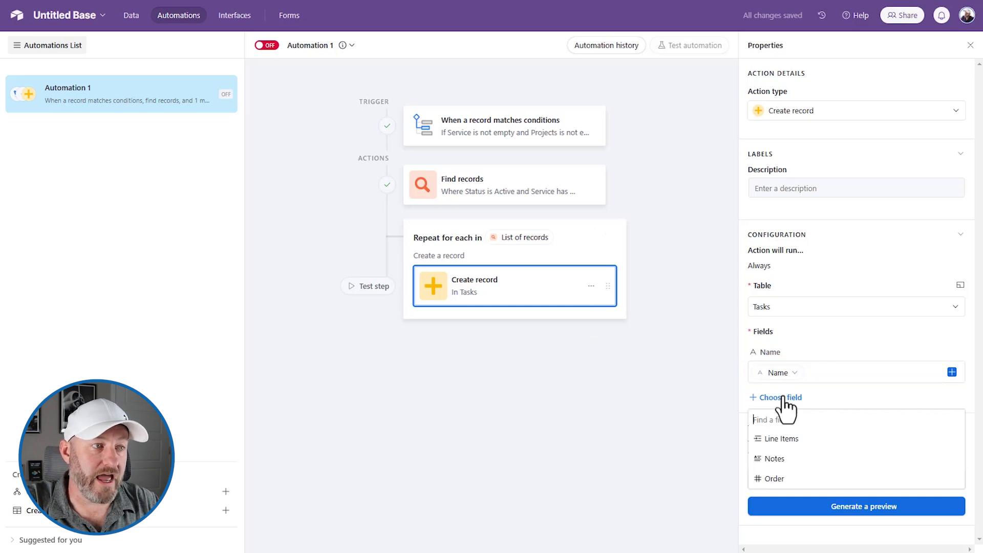
left_click(802, 461)
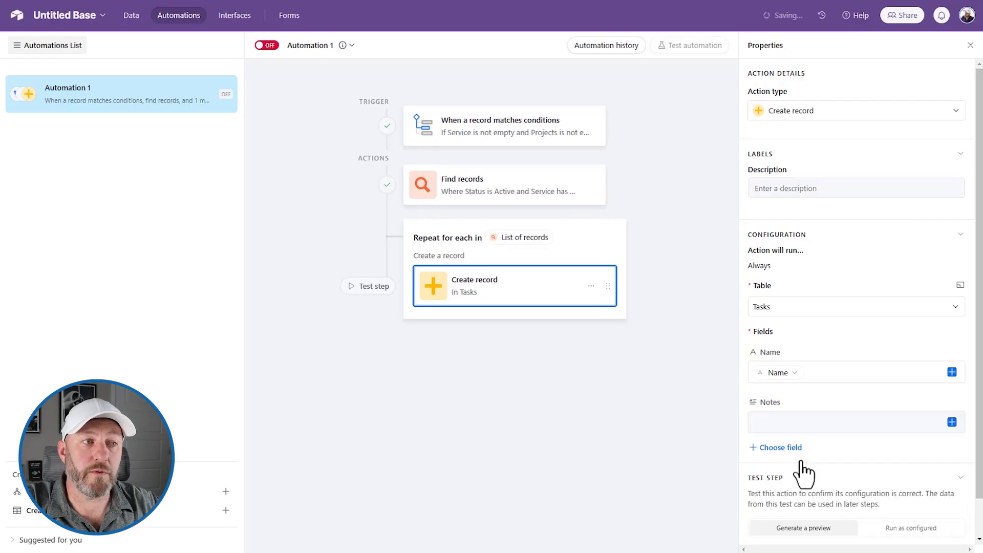
left_click(952, 423)
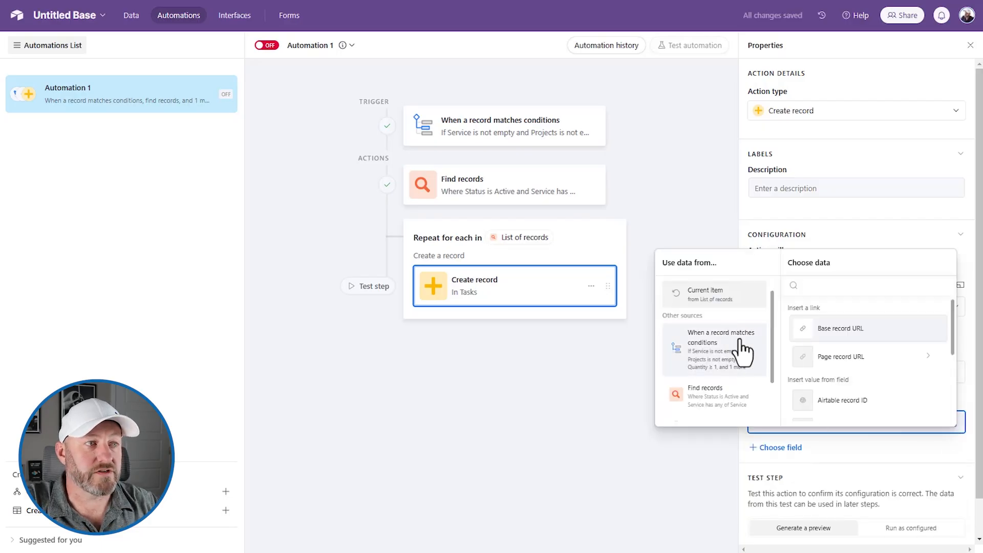
scroll(863, 348, "down", 5)
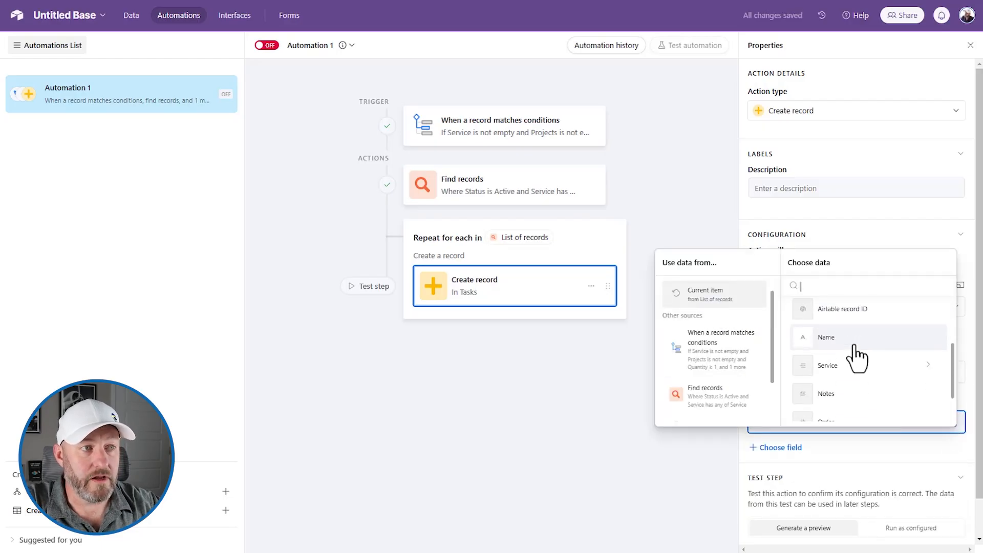
left_click(836, 361)
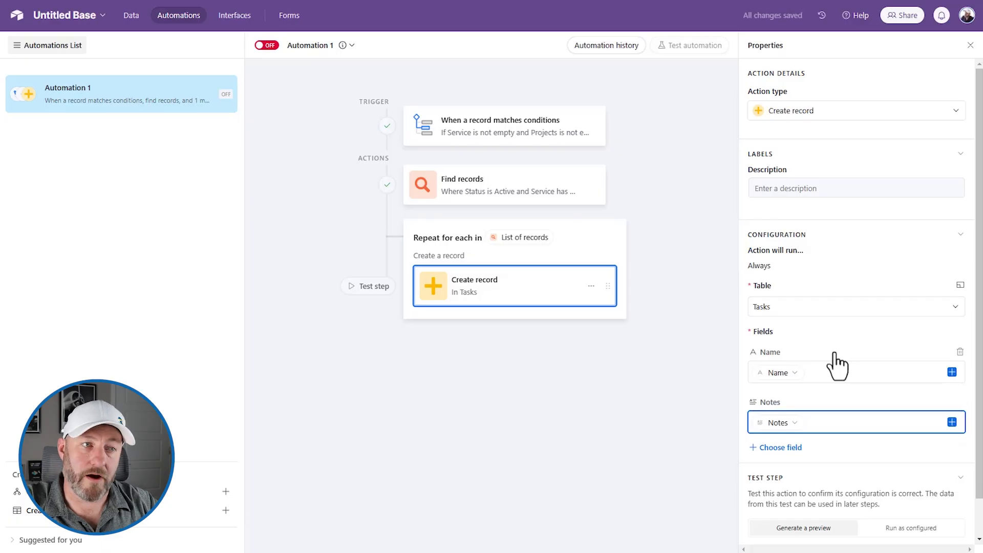
Add the Order field to the Create record action as a dynamic value and fill it with the current item's Order.
left_click(776, 448)
left_click(780, 508)
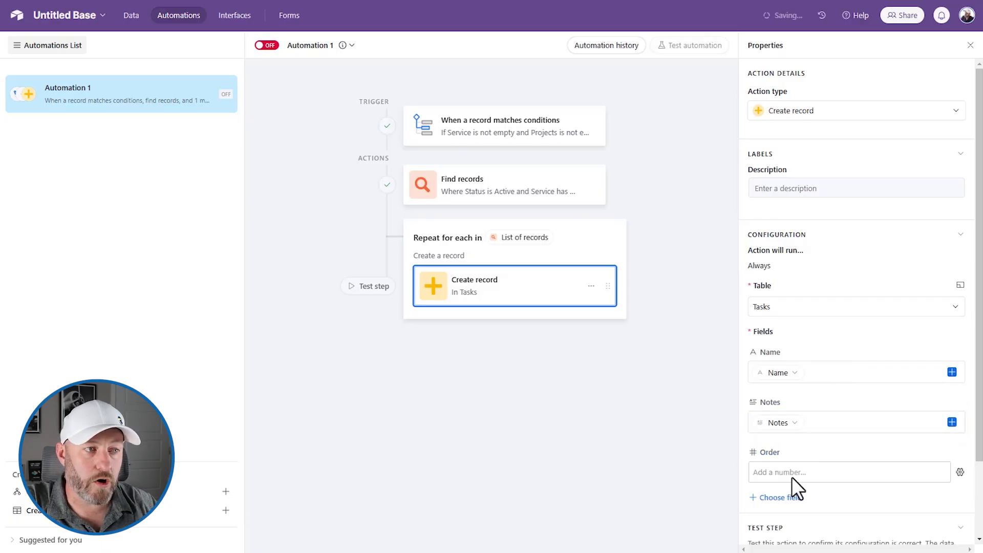
left_click(960, 473)
left_click(897, 438)
left_click(951, 472)
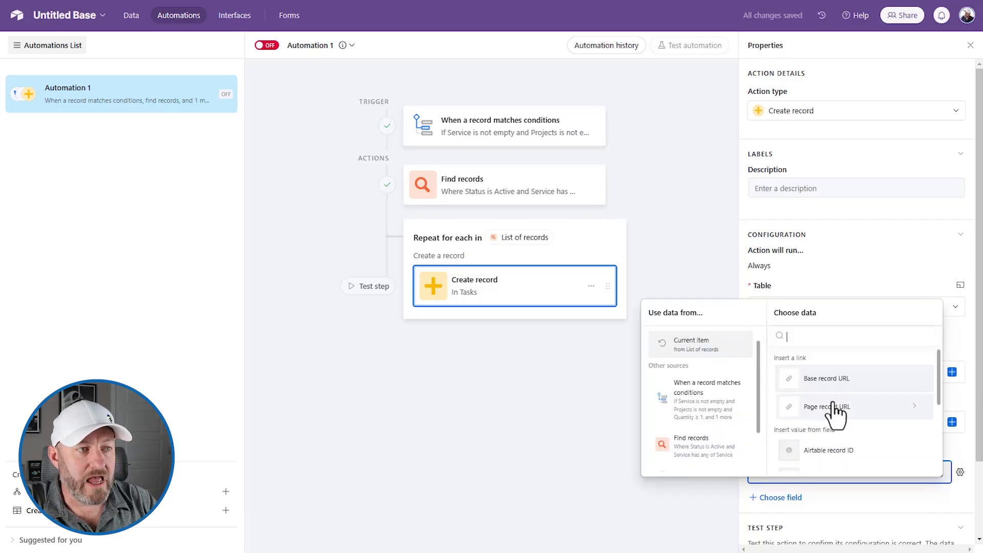
scroll(835, 410, "down", 4)
left_click(819, 448)
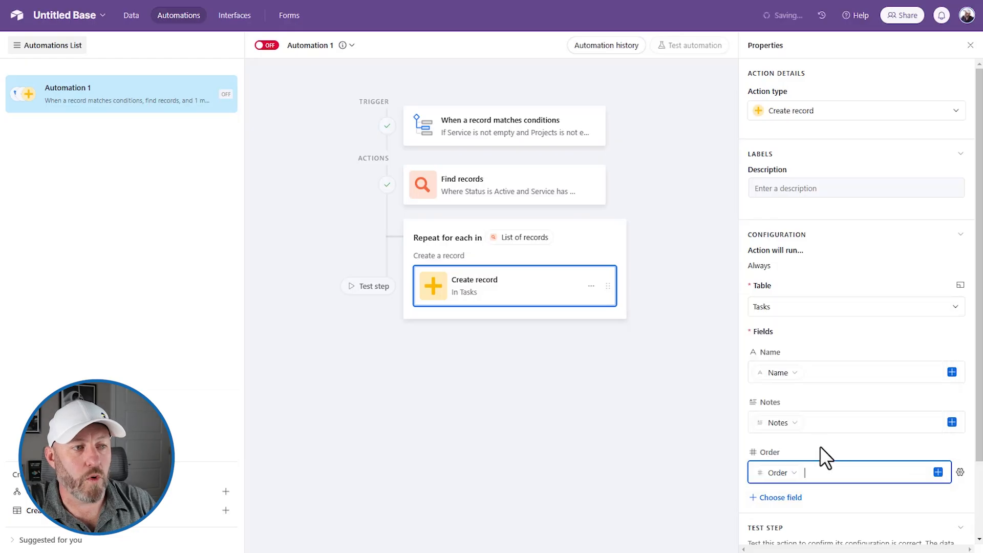
Add the Line Items field to the Create record action and fill it with the trigger record's Airtable record ID.
scroll(819, 358, "down", 1)
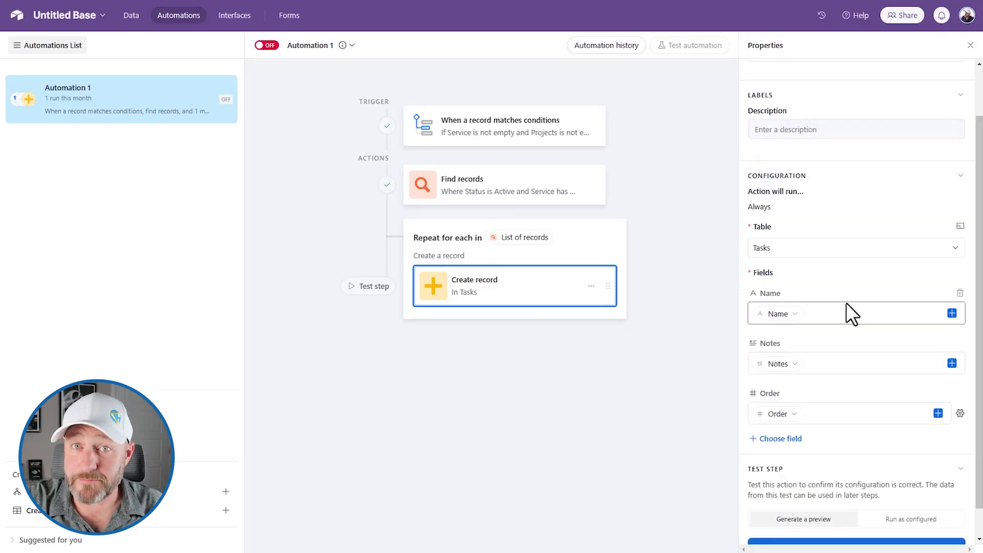
left_click(791, 439)
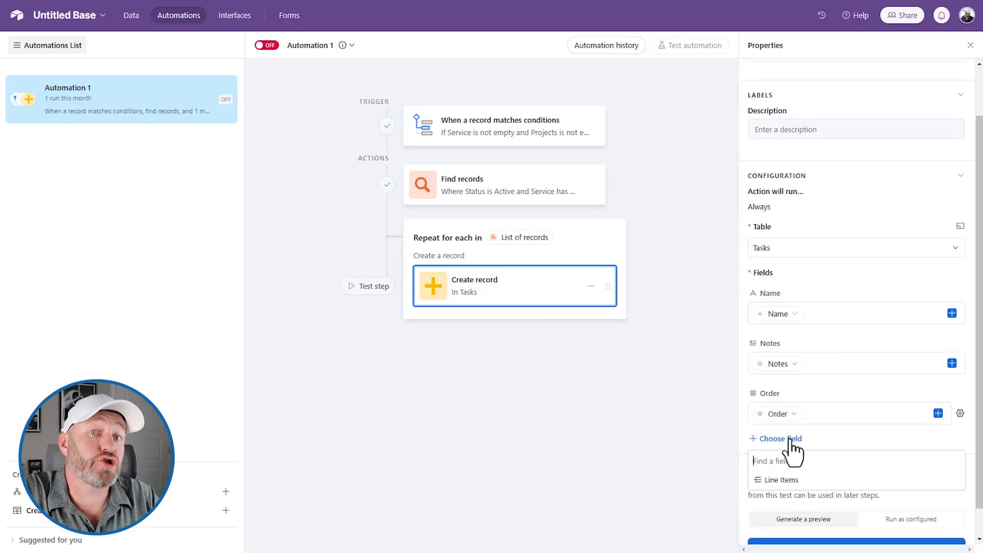
left_click(783, 479)
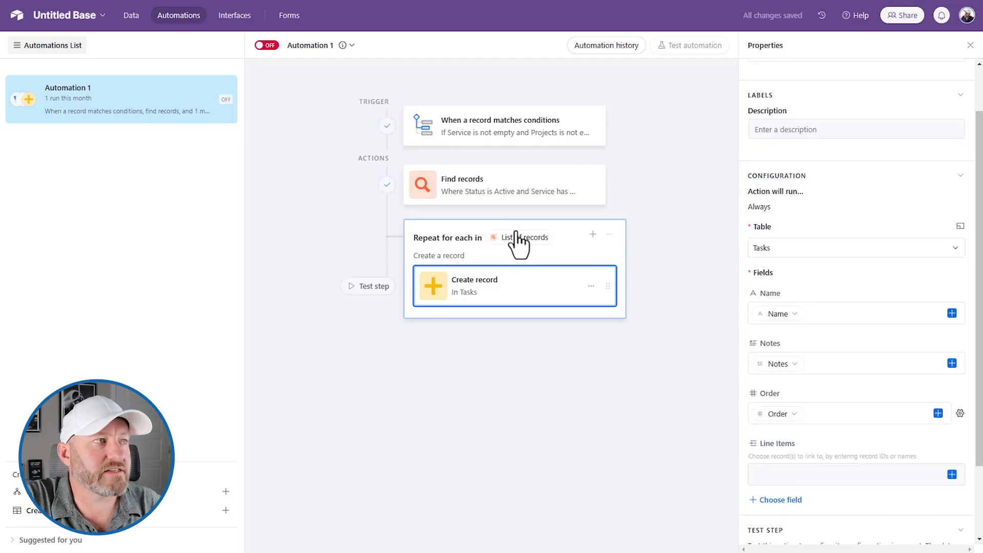
scroll(781, 272, "down", 3)
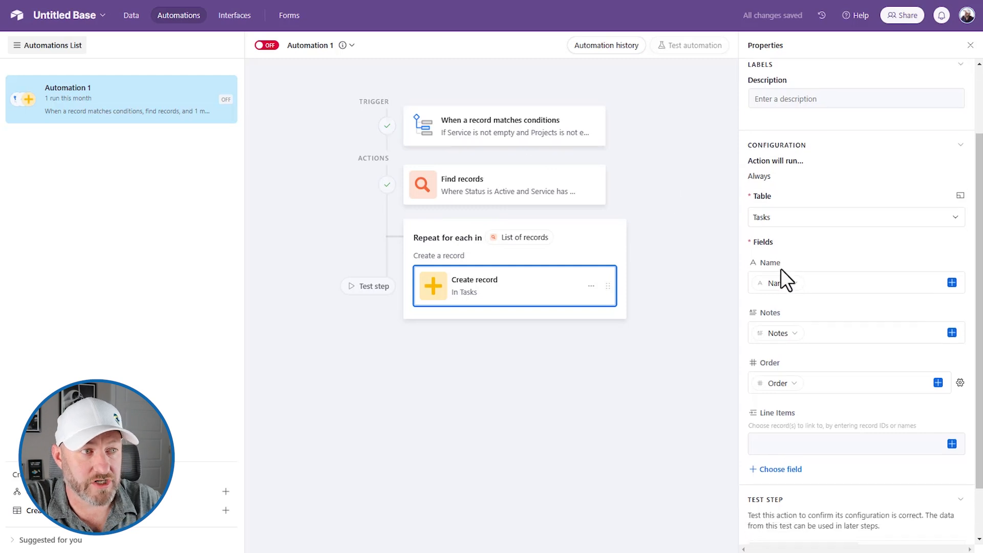
left_click(952, 381)
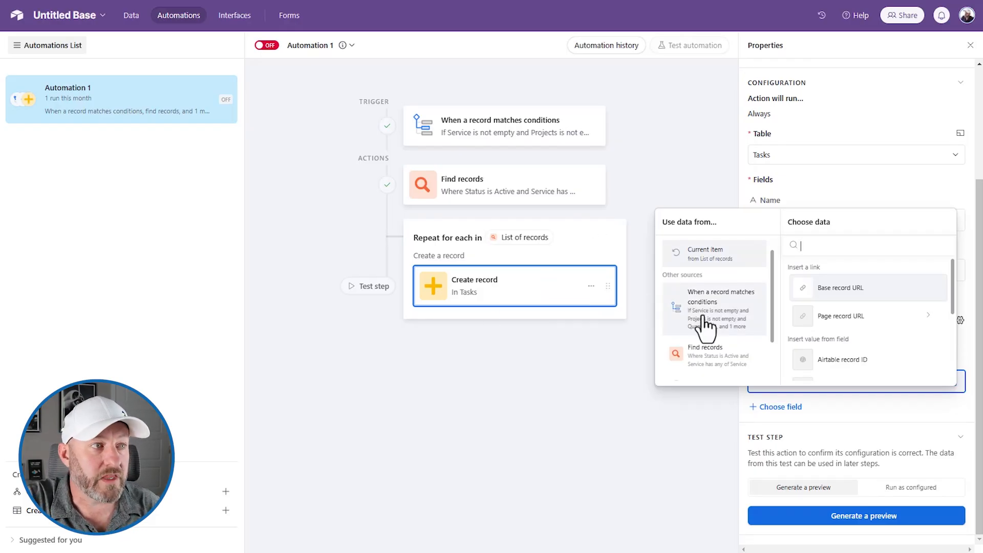
scroll(709, 313, "down", 1)
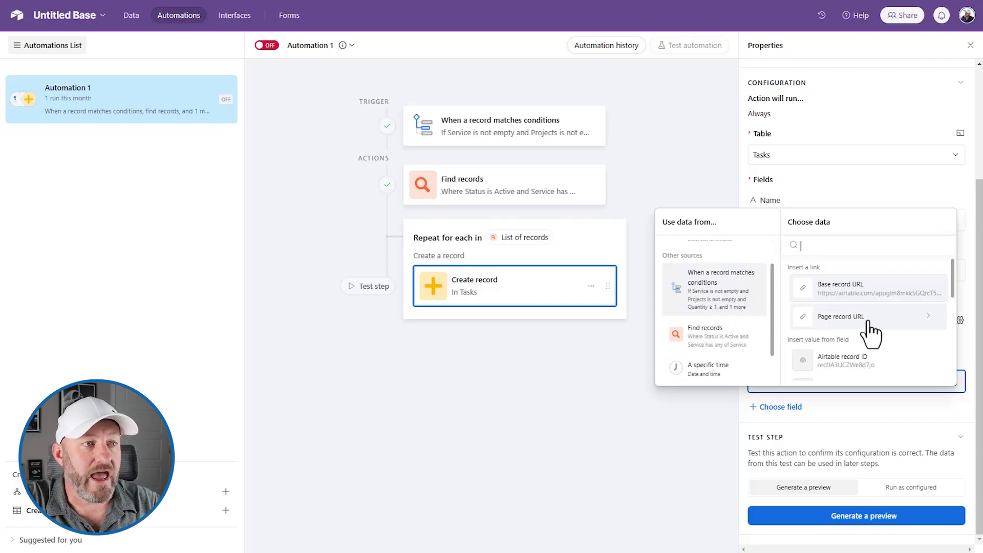
scroll(865, 330, "down", 1)
left_click(859, 309)
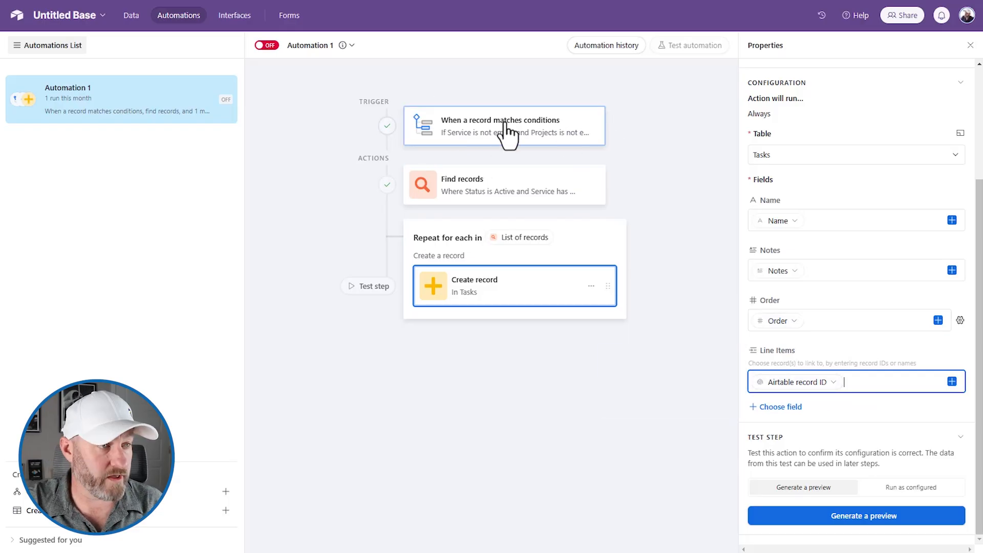
Turn on Automation 1 and trigger it by clearing and re-entering Quantity 1 for the Project 1 - Service 2 line item.
left_click(266, 46)
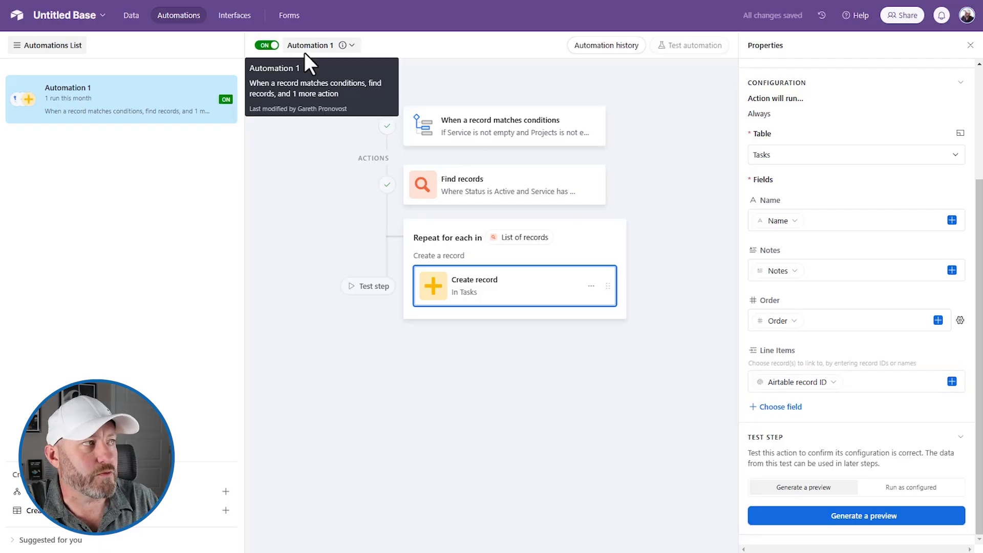
left_click(126, 13)
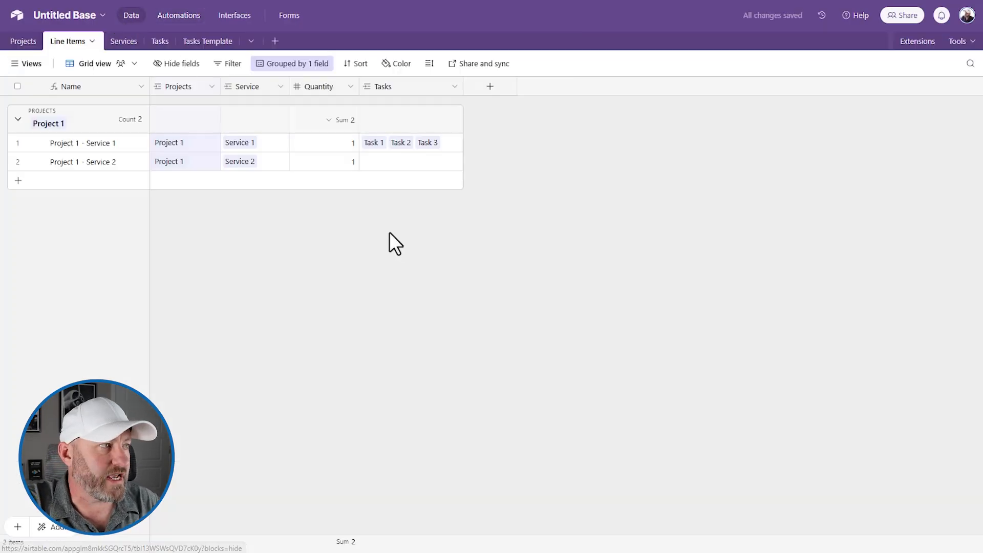
left_click(330, 165)
key("Delete")
left_click(382, 269)
left_click(336, 165)
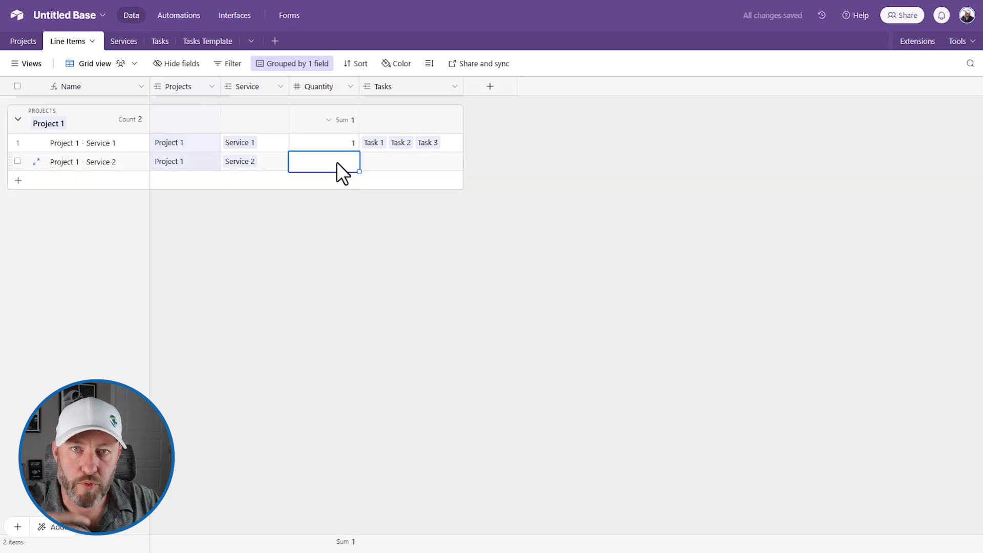
type("1")
key("Return")
left_click(394, 293)
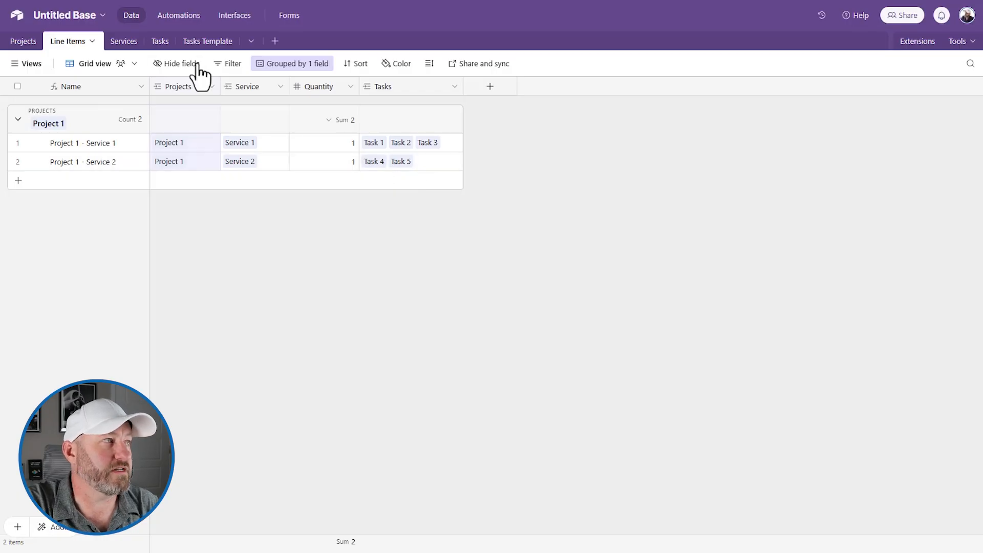
Check the generated records in the Tasks table, including the full Notes text of Task 4.
left_click(160, 45)
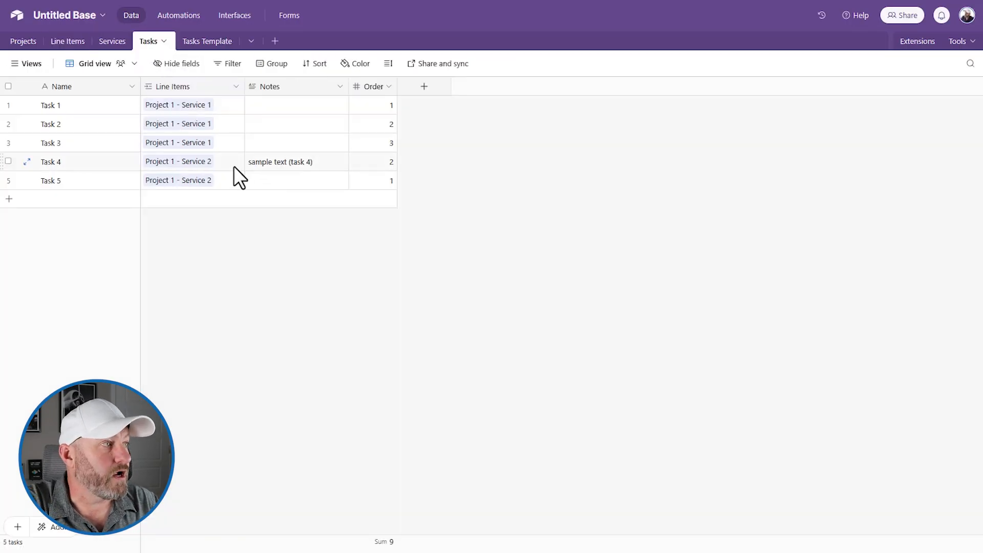
left_click(272, 166)
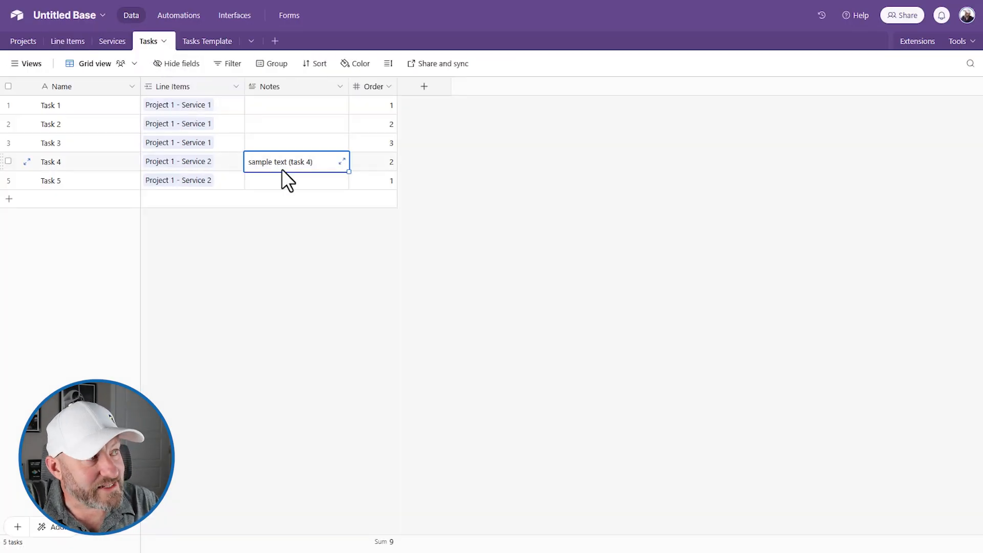
left_click(342, 162)
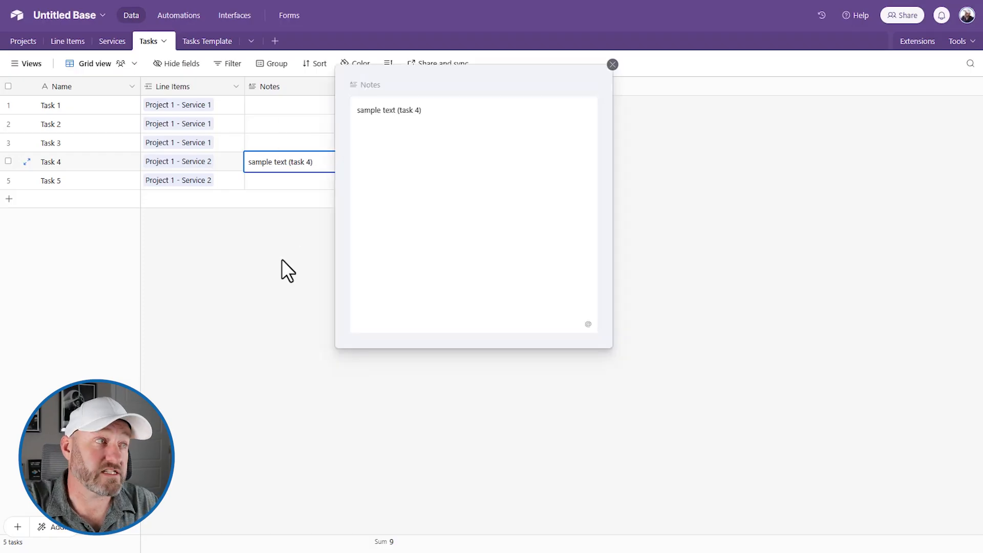
left_click_drag(398, 110, 432, 113)
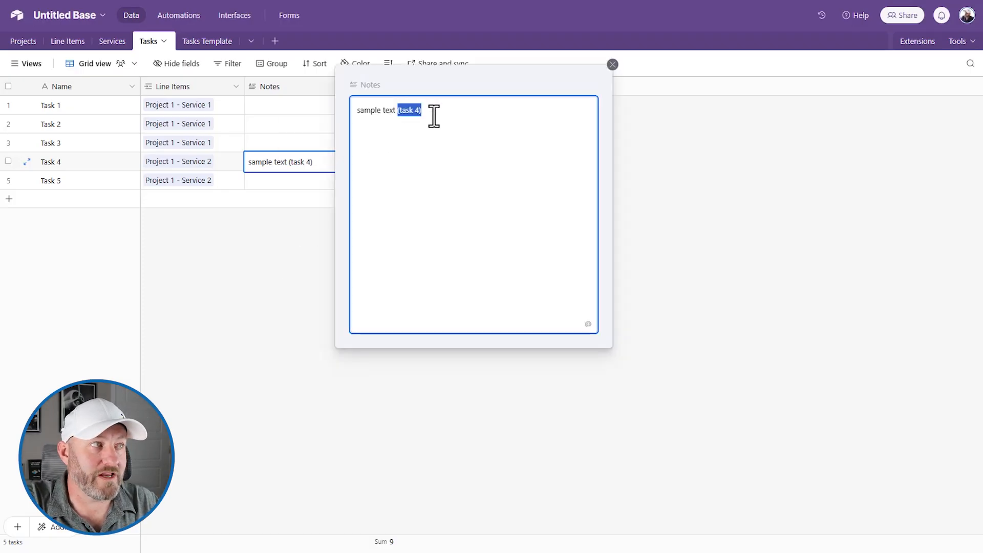
left_click(613, 64)
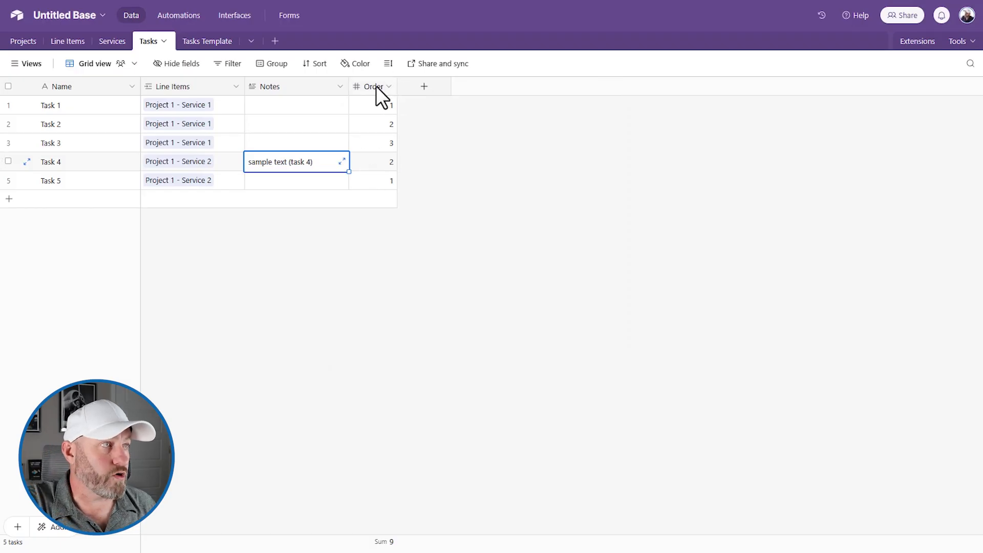
Sort the Tasks table by the Order field in ascending order.
left_click(389, 86)
left_click(399, 284)
left_click(552, 247)
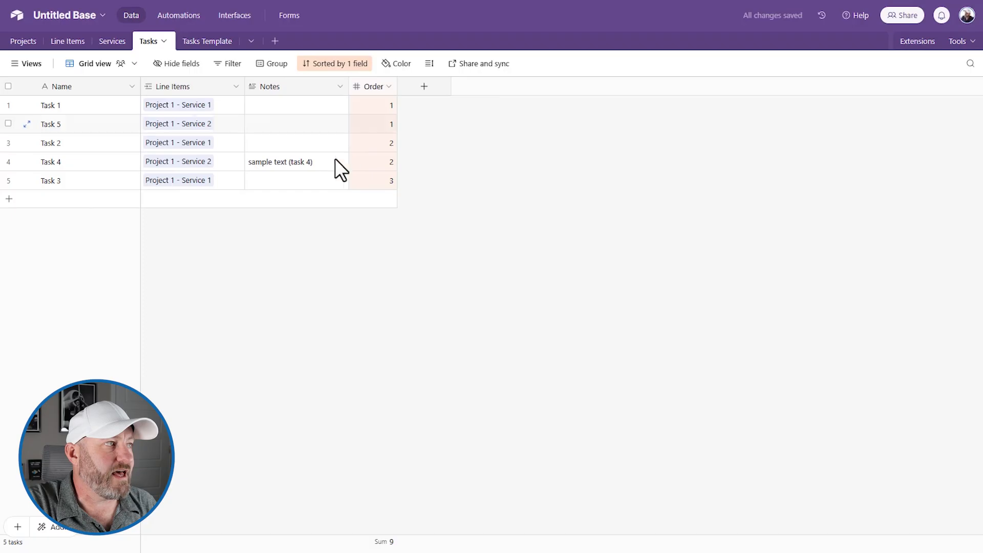
Group the Tasks table by the Line Items field and open the Tasks Template table for comparison.
right_click(198, 88)
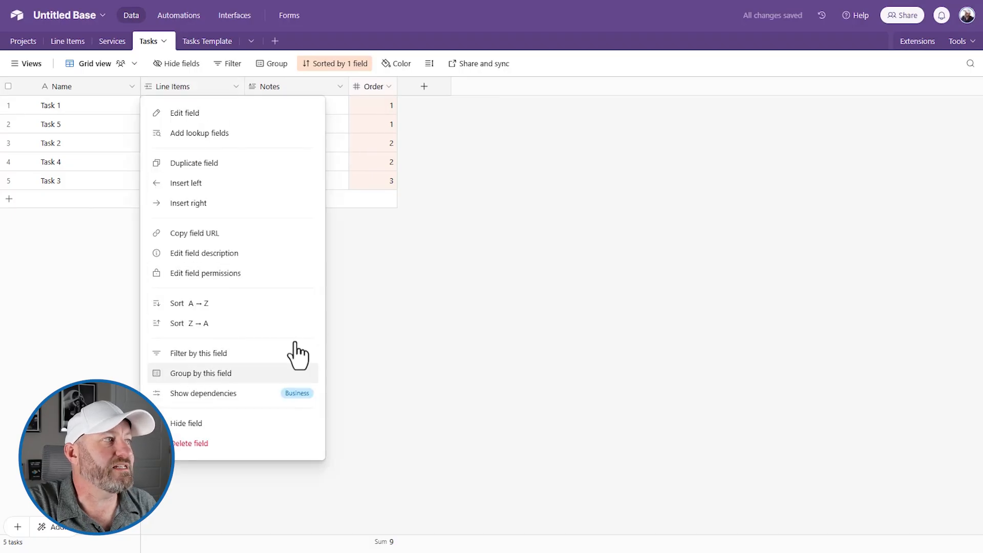
left_click(286, 373)
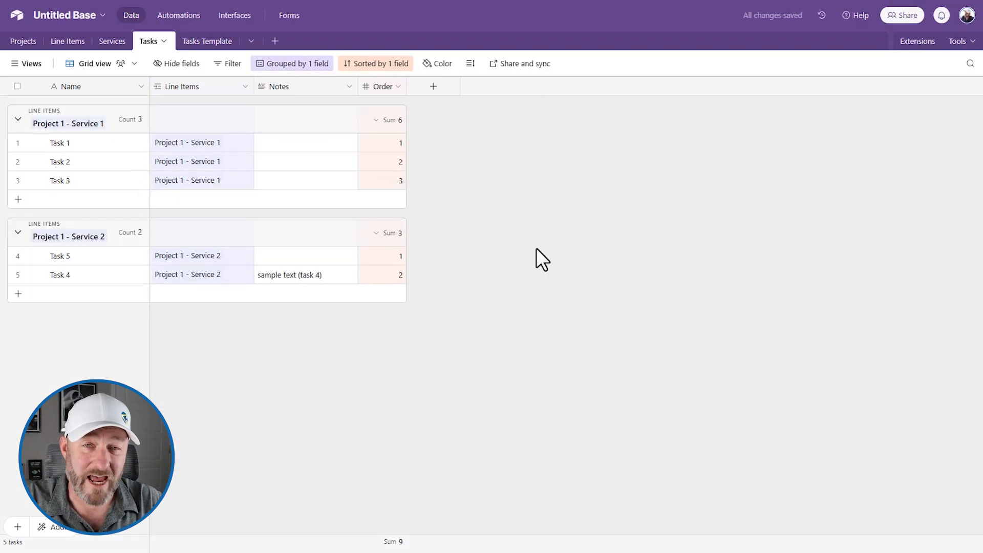
left_click(189, 43)
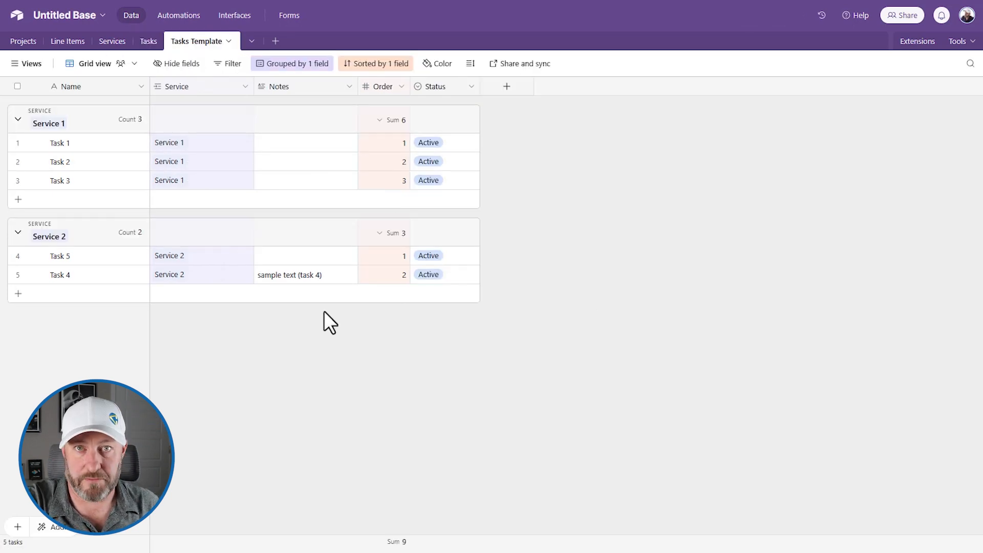